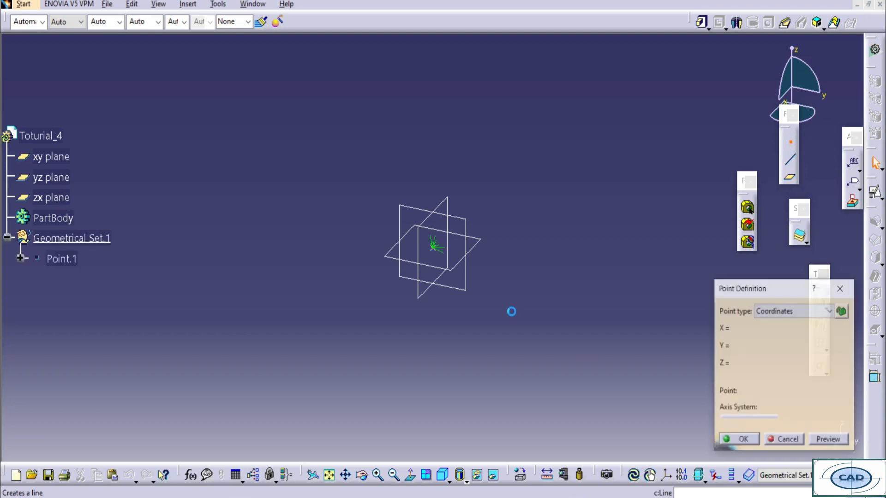
# - Accept the reference point by coordinates and rename its geometrical set to Ref.Elemants
pyautogui.click(743, 440)
pyautogui.click(83, 238)
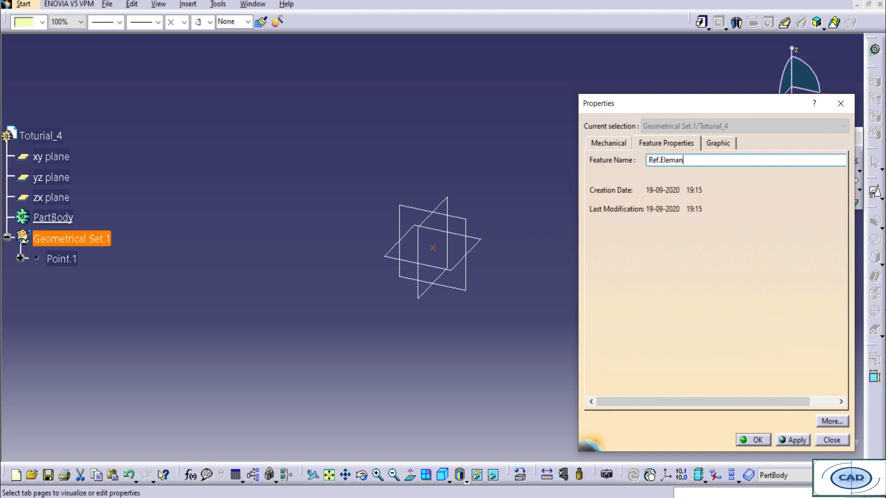
pyautogui.press('Return')
pyautogui.click(167, 189)
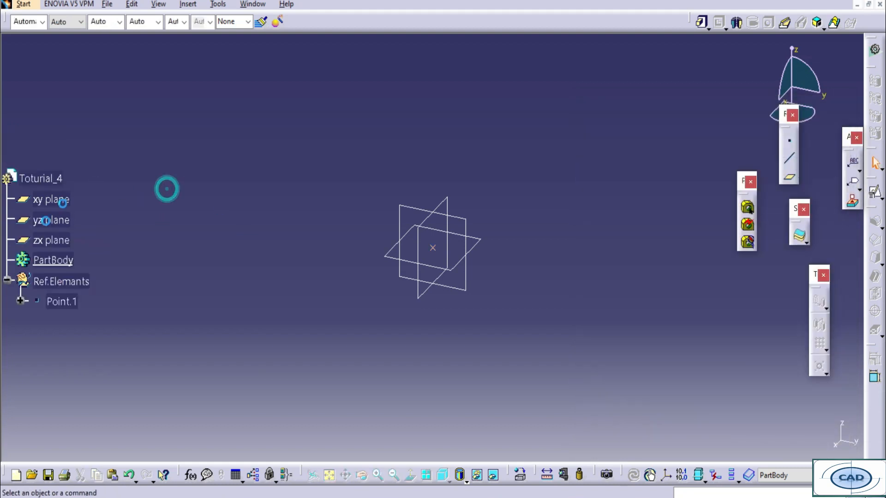
# - Make Ref.Elemants the work object, and insert a new body into the part
pyautogui.rightClick(57, 282)
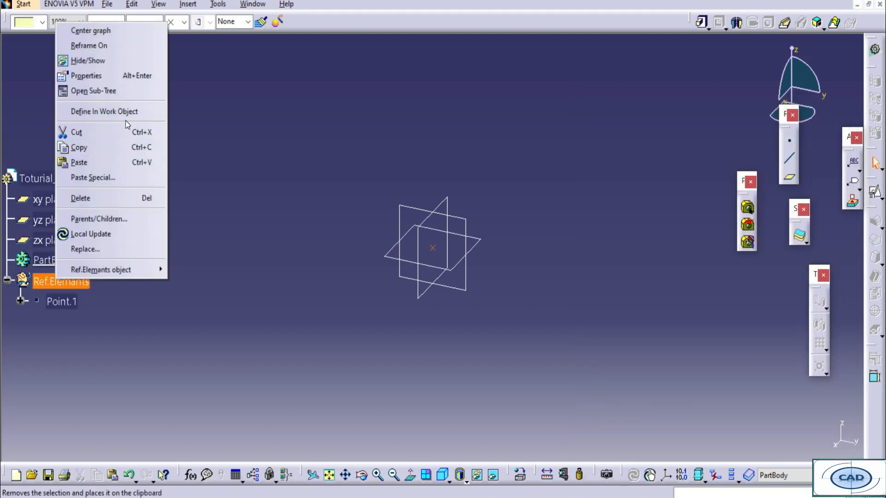
pyautogui.click(111, 111)
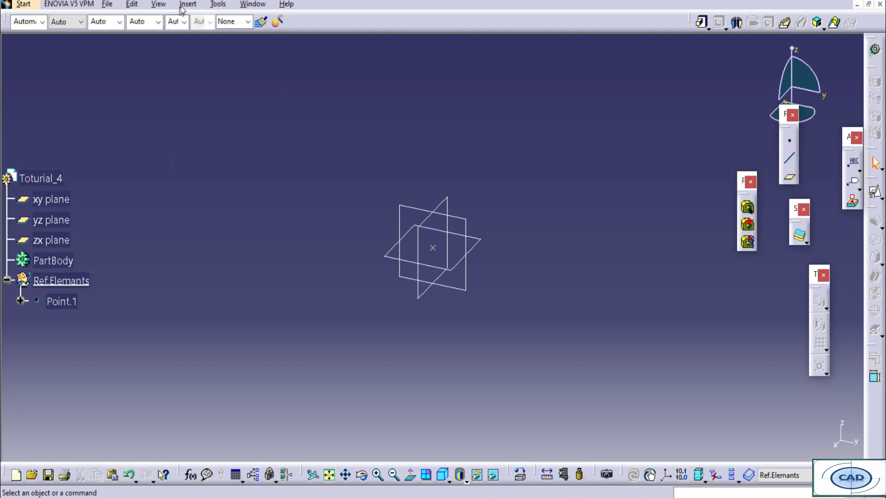
pyautogui.click(185, 4)
pyautogui.click(199, 34)
pyautogui.click(65, 261)
pyautogui.scroll(-3, 175, 229)
pyautogui.click(178, 199)
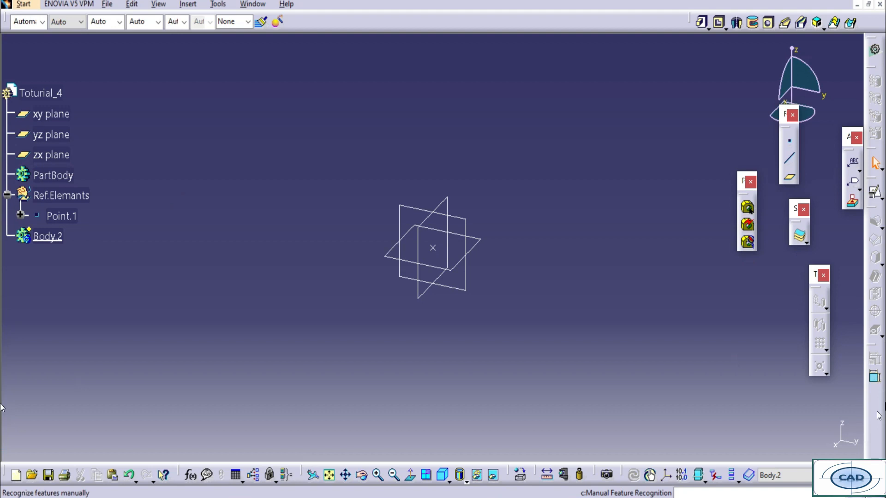
# - Create a standard axis system with its origin at Point.1
pyautogui.click(666, 475)
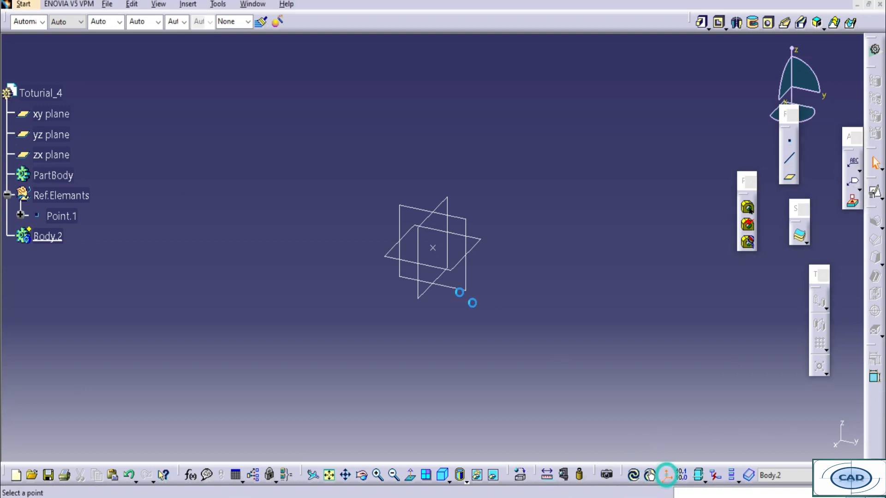
pyautogui.click(432, 247)
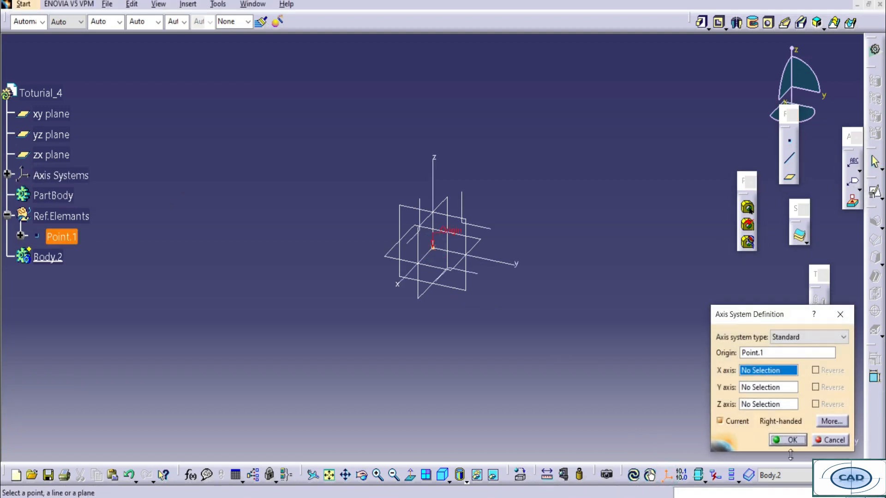
pyautogui.click(787, 440)
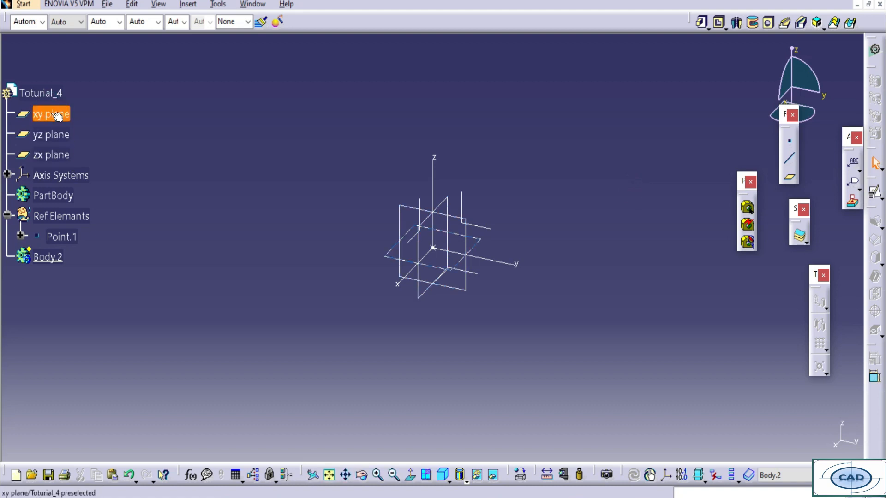
# - Hide the xy, yz and zx reference planes
pyautogui.click(51, 114)
pyautogui.keyDown('shift'); pyautogui.click(56, 156); pyautogui.keyUp('shift')
pyautogui.rightClick(53, 156)
pyautogui.click(85, 195)
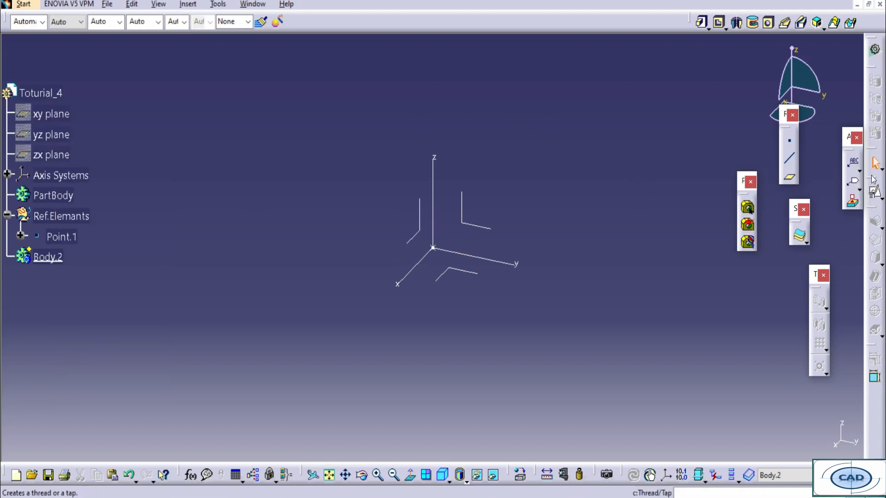
# - Create a positioned sketch on the axis system's XY plane, with Point.1 as projection-point origin, axes swapped and V reversed
pyautogui.hotkey('alt', 'Tab')
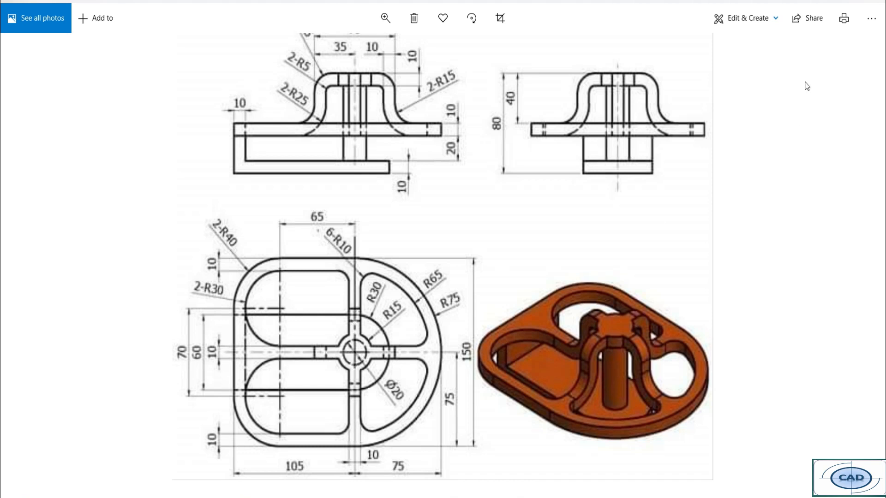
pyautogui.click(825, 7)
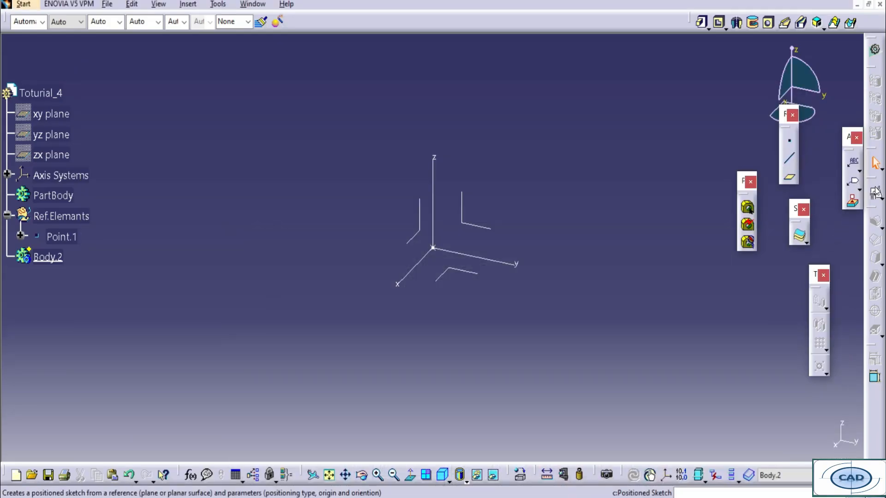
pyautogui.click(875, 193)
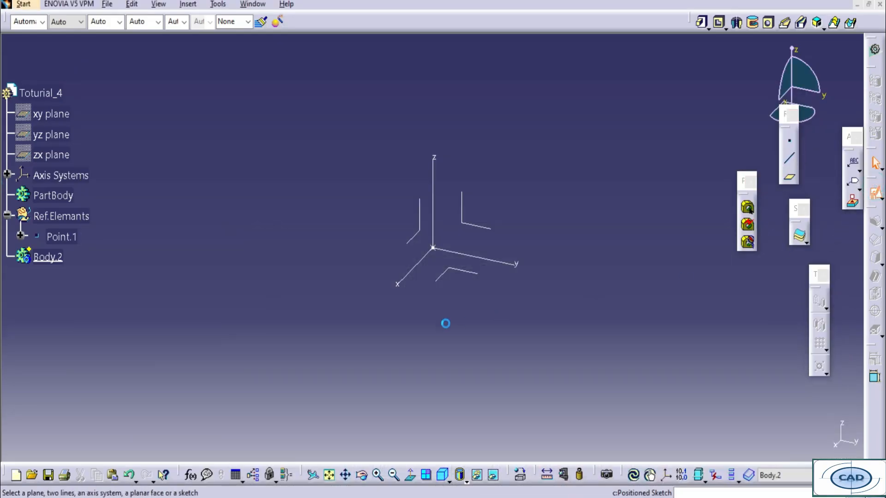
pyautogui.click(462, 276)
pyautogui.click(801, 324)
pyautogui.click(789, 358)
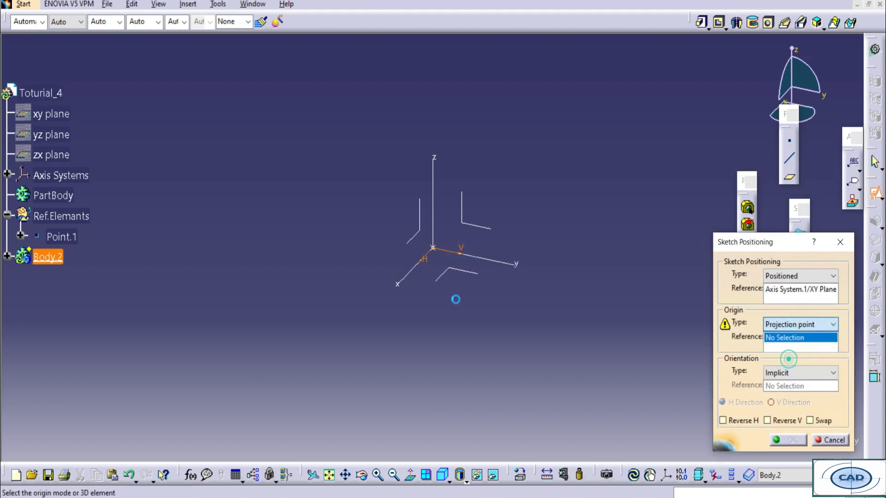
pyautogui.click(61, 237)
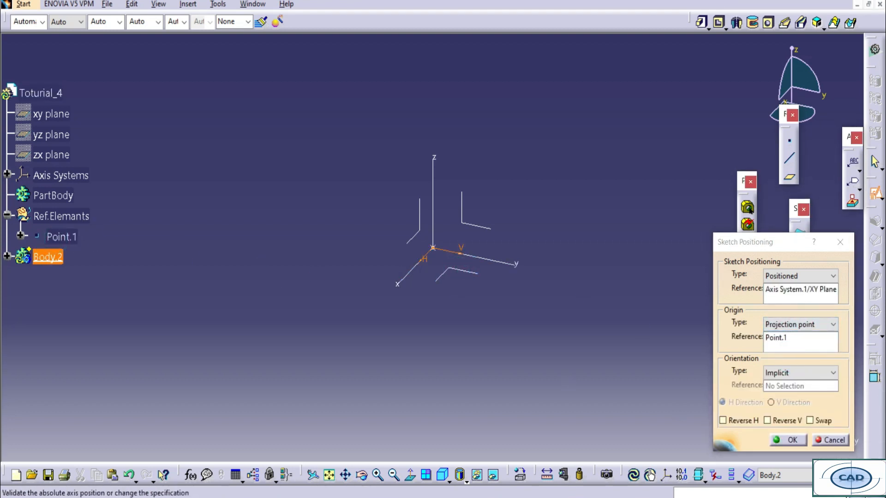
pyautogui.click(816, 420)
pyautogui.click(790, 421)
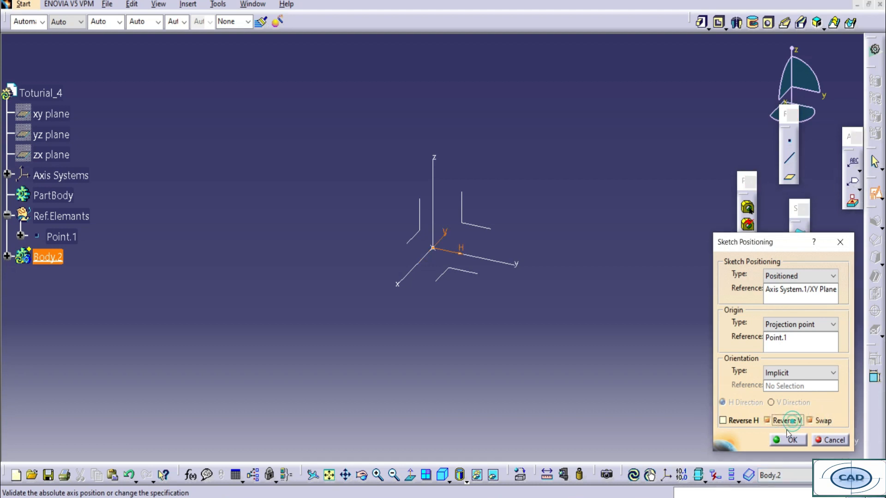
pyautogui.click(778, 441)
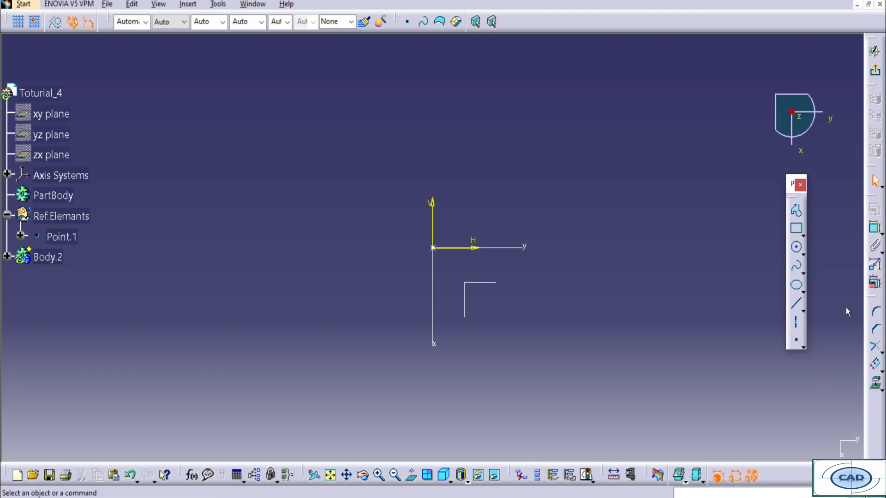
# - Sketch a circle centred on the origin and constrain its diameter to 30 mm
pyautogui.click(796, 247)
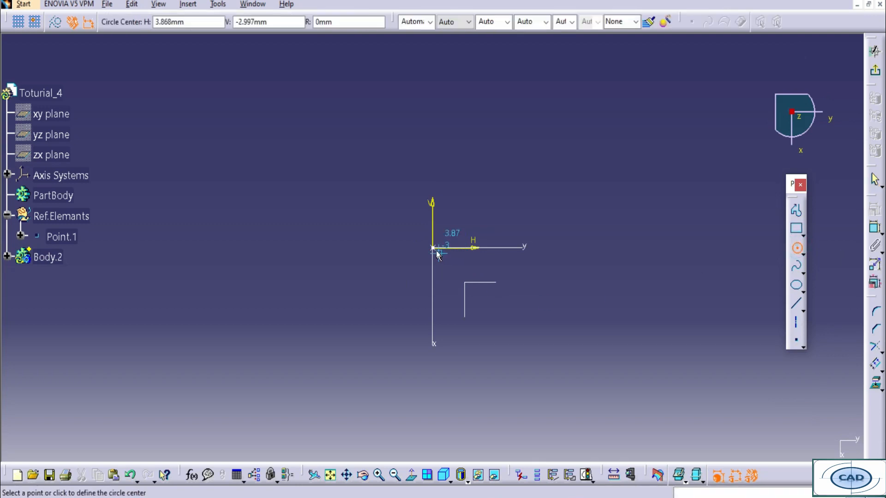
pyautogui.click(432, 248)
pyautogui.click(459, 222)
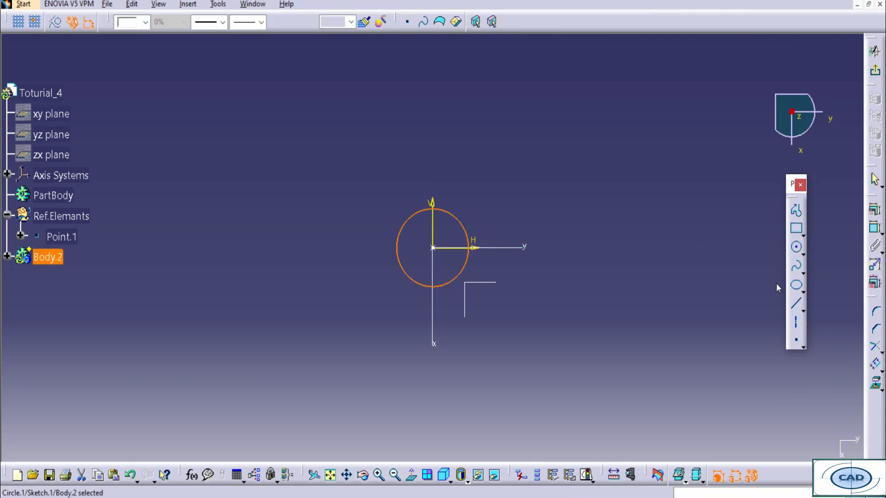
pyautogui.click(870, 226)
pyautogui.click(519, 187)
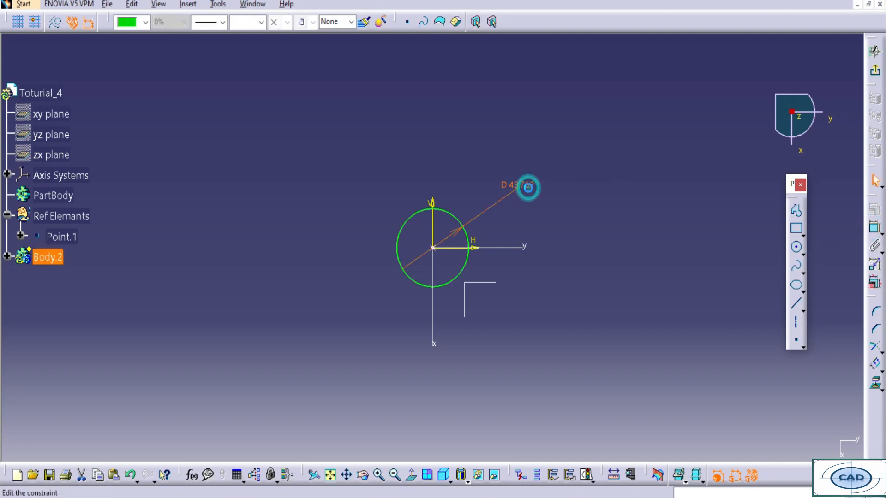
pyautogui.doubleClick(528, 187)
pyautogui.write('30')
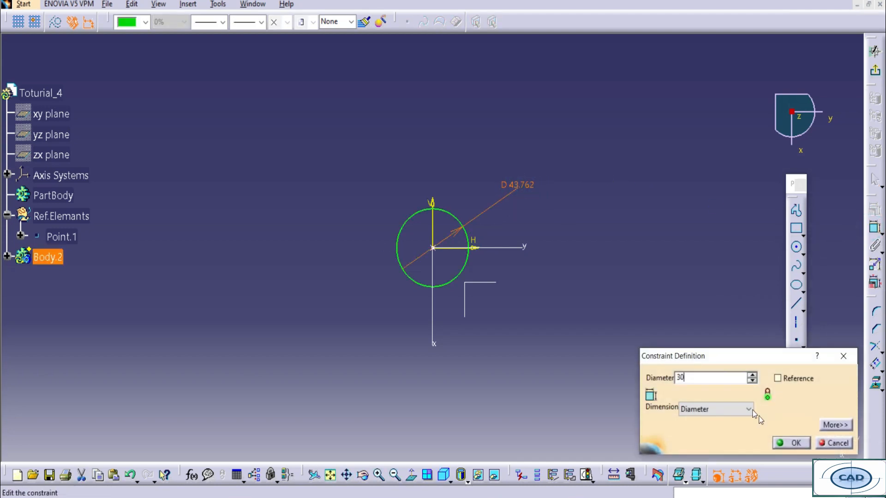
pyautogui.click(796, 443)
# - Convert the 30 mm circle to a construction element
pyautogui.click(437, 272)
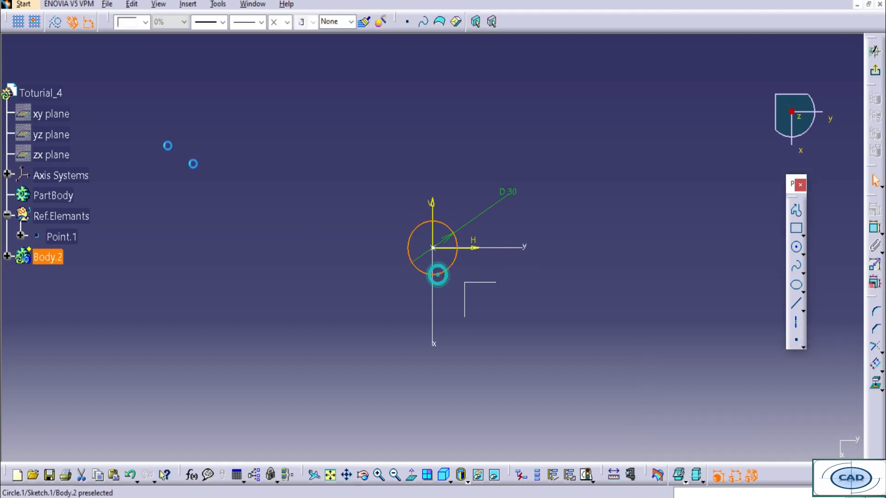
pyautogui.click(55, 22)
pyautogui.click(287, 138)
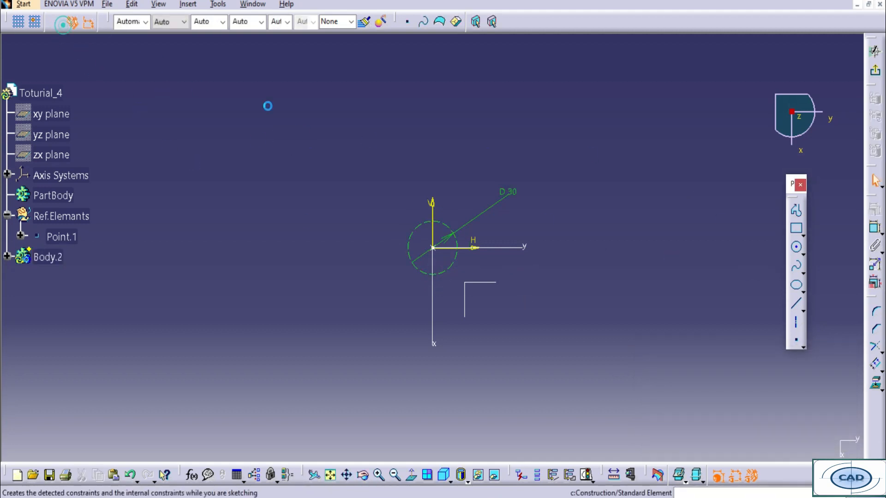
# - Sketch a centered rectangle about 168 mm high around the construction circle, with its centre left of the origin
pyautogui.click(801, 238)
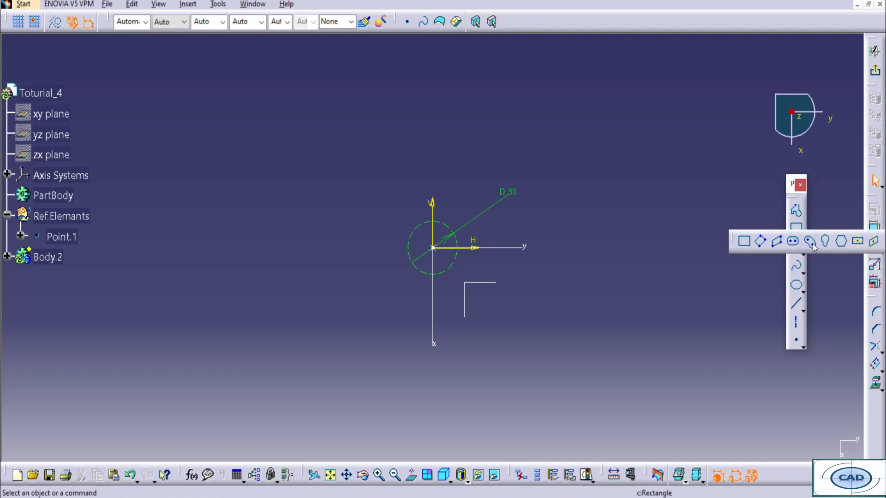
pyautogui.click(857, 240)
pyautogui.click(368, 245)
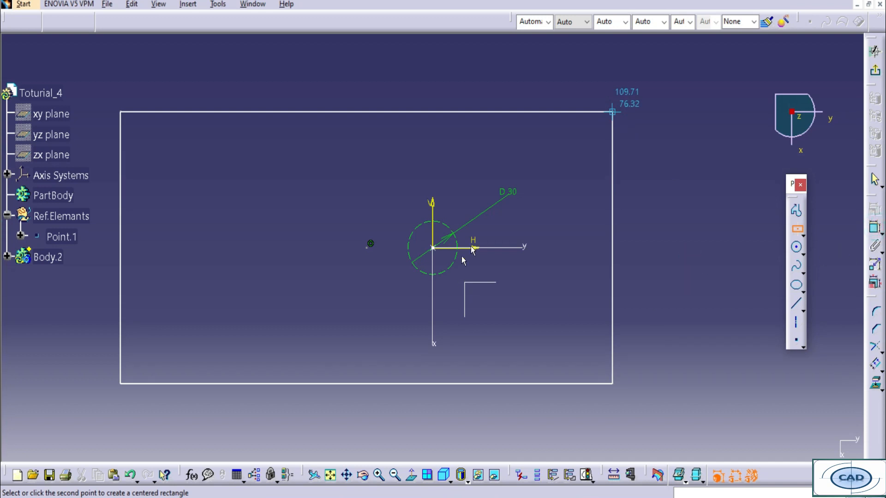
pyautogui.click(616, 97)
# - Constrain the distance from the rectangle's right side to the vertical axis to 75 mm
pyautogui.click(875, 228)
pyautogui.moveTo(452, 217)
pyautogui.mouseDown(button='middle')
pyautogui.moveTo(452, 237)
pyautogui.moveTo(469, 237)
pyautogui.mouseUp(button='middle')
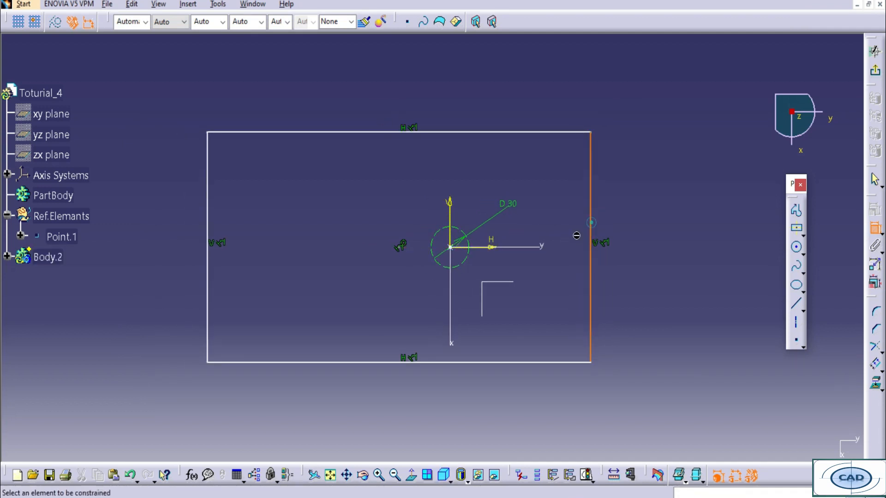
pyautogui.click(591, 230)
pyautogui.click(451, 206)
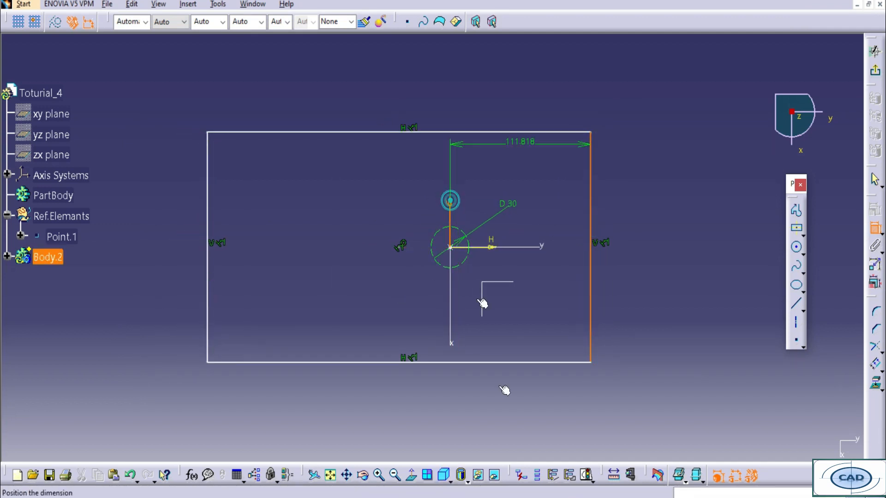
pyautogui.click(521, 426)
pyautogui.doubleClick(520, 426)
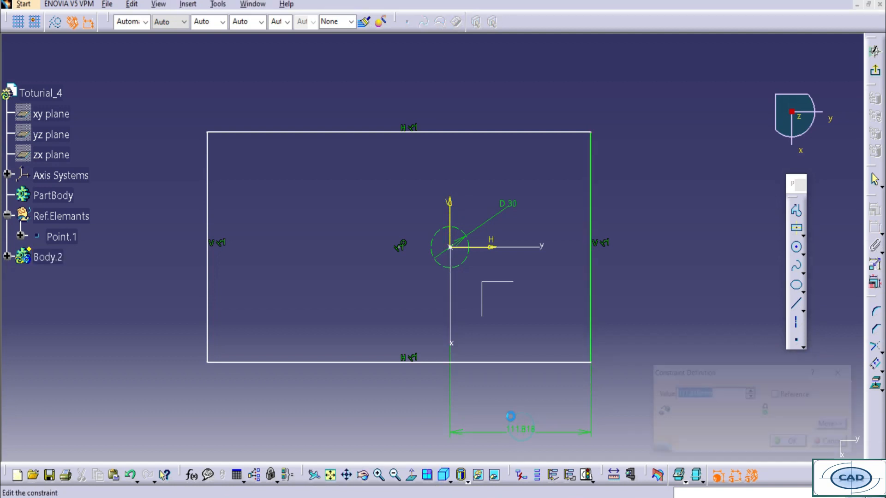
pyautogui.write('75')
pyautogui.press('Return')
# - Constrain the distance from the rectangle's left side to the vertical axis to 105 mm
pyautogui.click(450, 204)
pyautogui.click(253, 261)
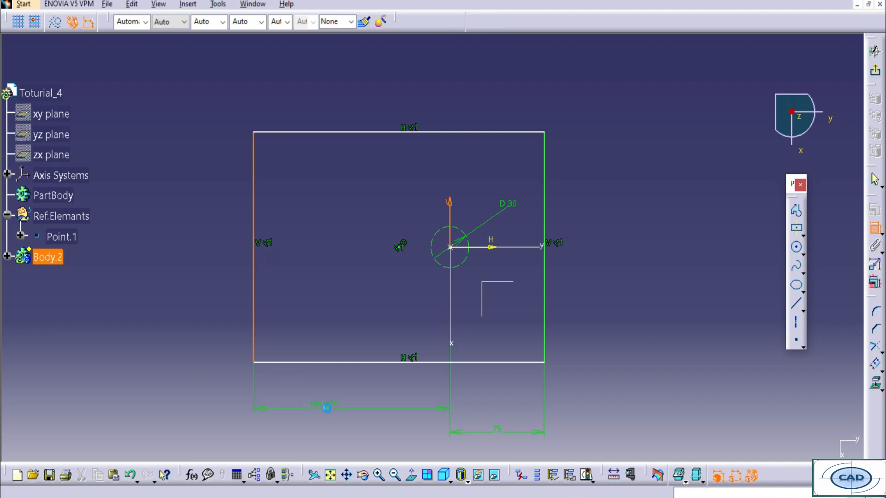
pyautogui.click(326, 406)
pyautogui.doubleClick(328, 397)
pyautogui.write('105')
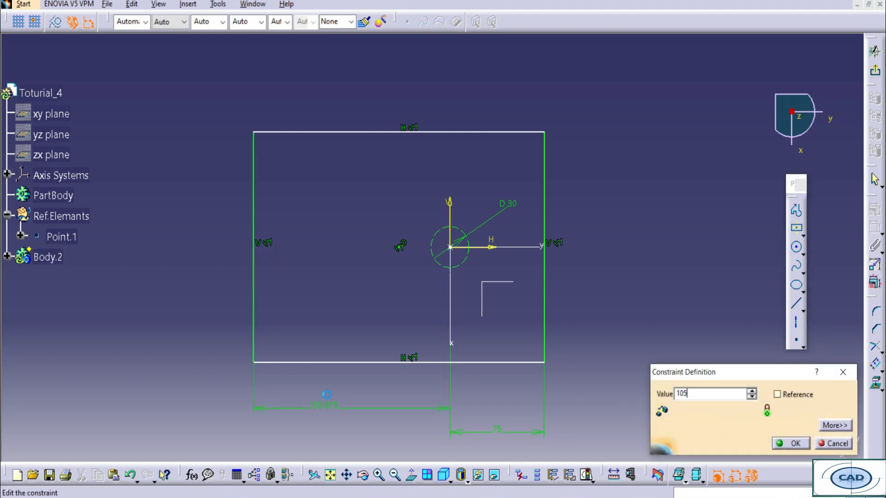
pyautogui.press('Return')
# - Constrain the rectangle's height to 150 mm, and line up the 75 mm dimension with the 105 mm one
pyautogui.click(518, 133)
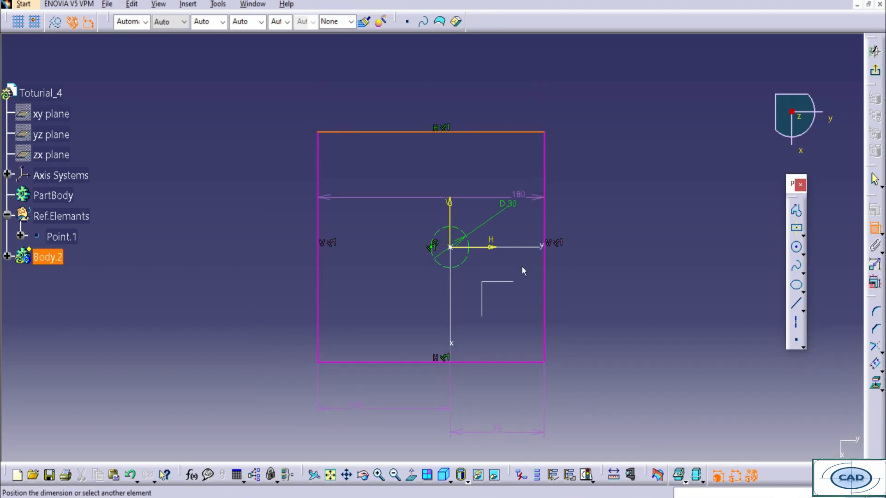
pyautogui.click(489, 363)
pyautogui.click(600, 274)
pyautogui.doubleClick(601, 271)
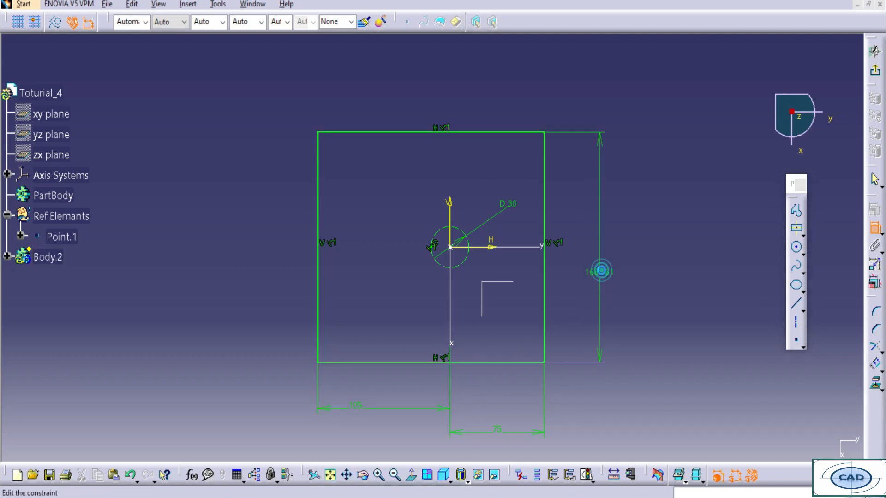
pyautogui.write('150')
pyautogui.press('Return')
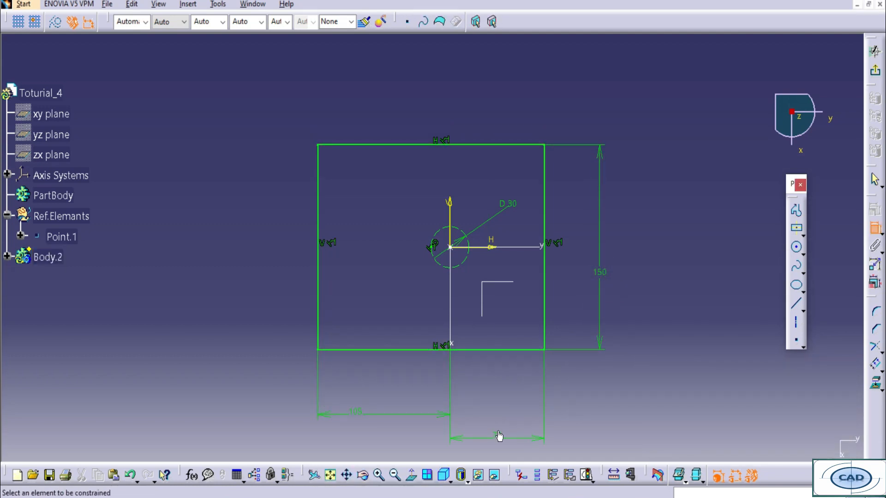
pyautogui.moveTo(460, 437); pyautogui.dragTo(464, 418)
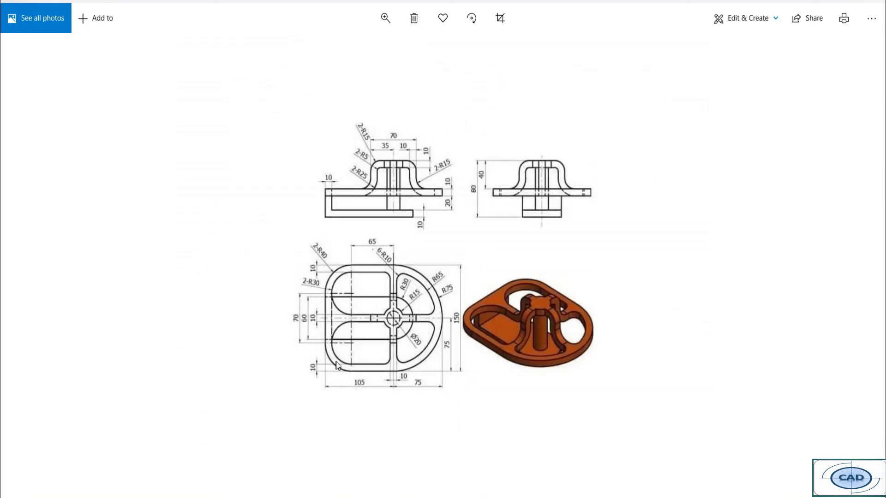
pyautogui.scroll(4, 335, 363)
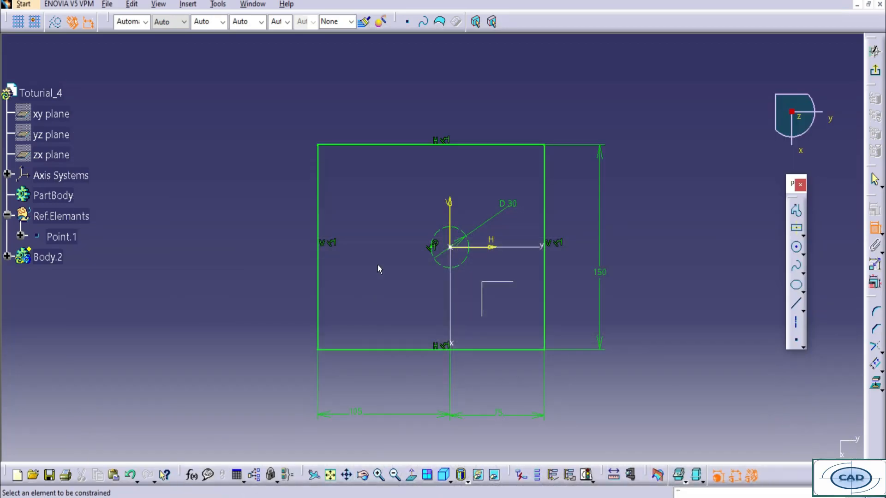
pyautogui.moveTo(377, 265); pyautogui.dragTo(381, 248, button='middle')
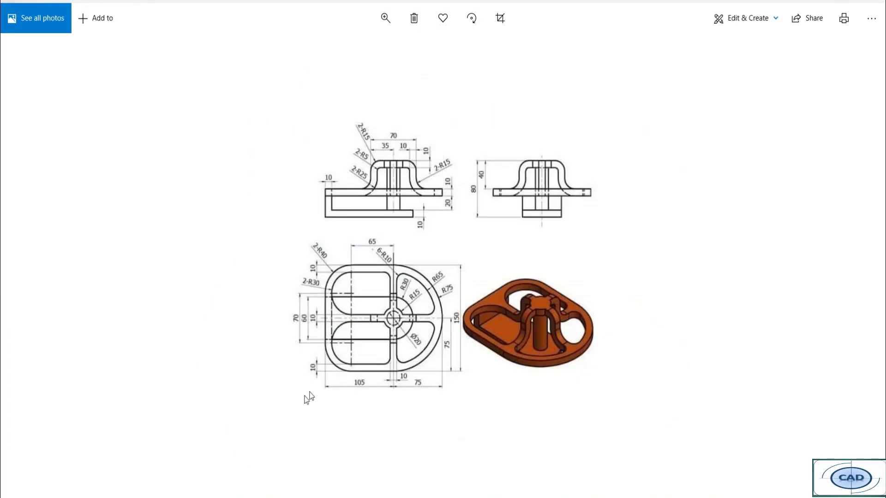
pyautogui.scroll(5, 420, 348)
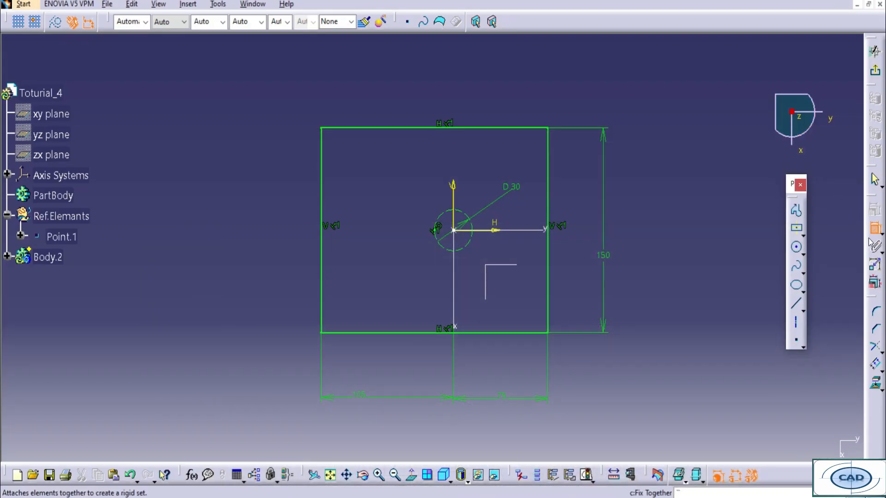
pyautogui.click(875, 315)
pyautogui.click(538, 324)
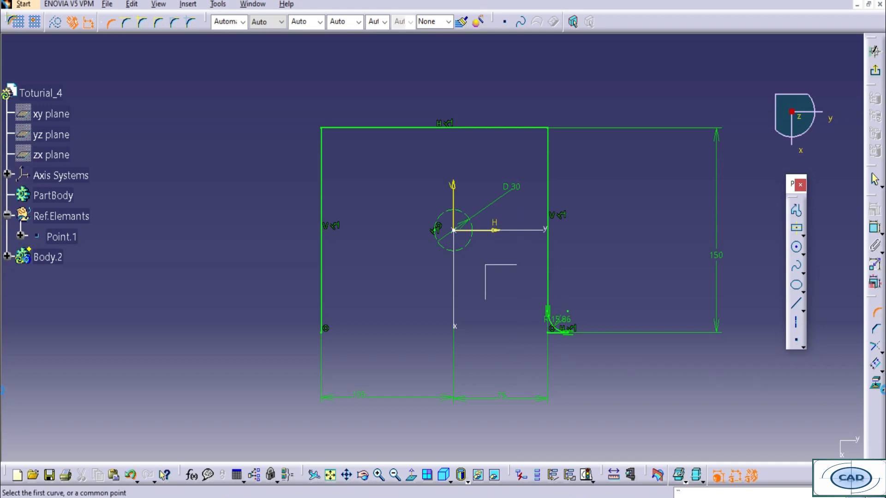
pyautogui.click(878, 313)
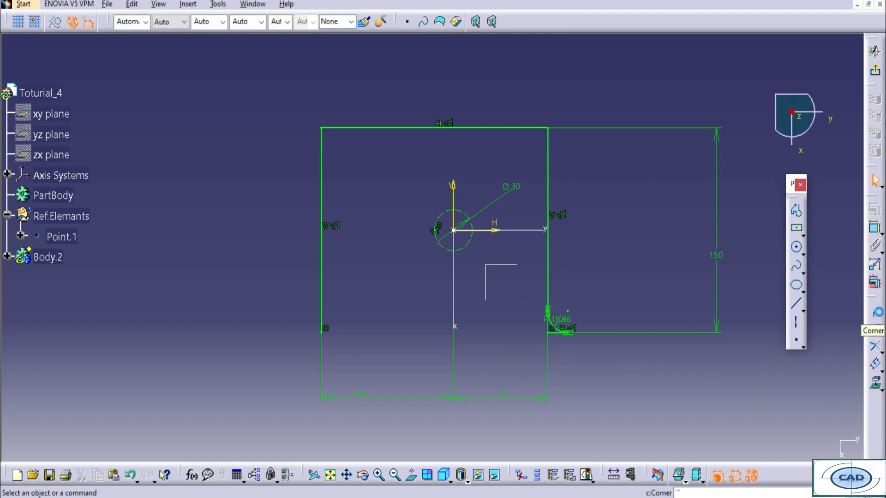
pyautogui.hotkey('ctrl', 'z')
# - Round the rectangle's two right corners, with the lower radius about 62 mm and the upper about 75 mm
pyautogui.click(874, 312)
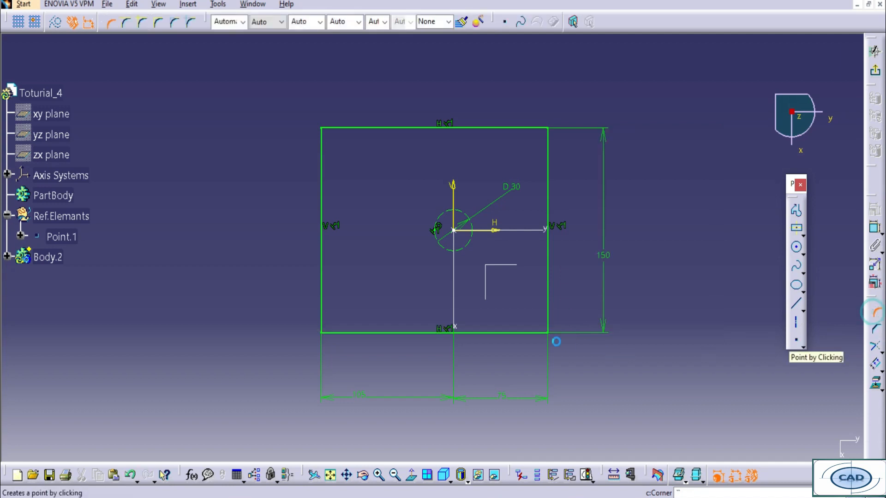
pyautogui.click(534, 333)
pyautogui.click(548, 318)
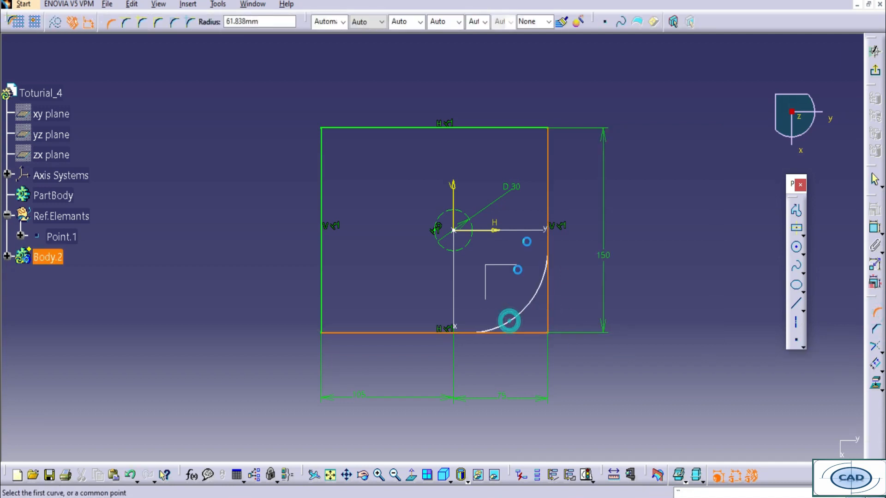
pyautogui.click(524, 310)
pyautogui.click(549, 189)
pyautogui.click(517, 128)
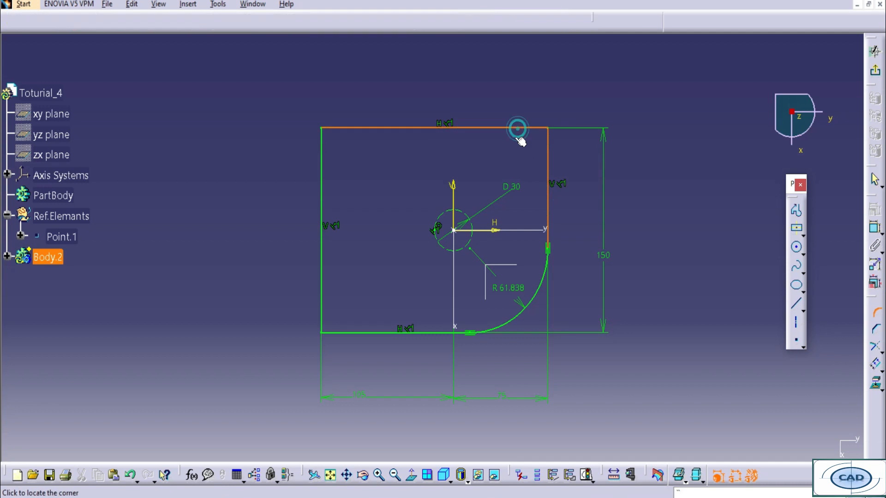
pyautogui.click(512, 150)
# - Round the rectangle's two left corners, with the upper radius about 43 mm and the lower about 38 mm
pyautogui.click(372, 129)
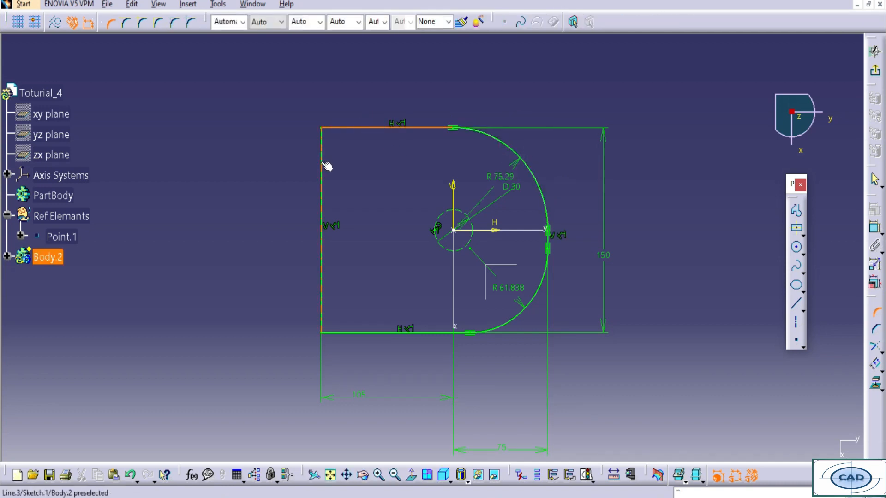
pyautogui.click(322, 167)
pyautogui.click(332, 150)
pyautogui.click(322, 308)
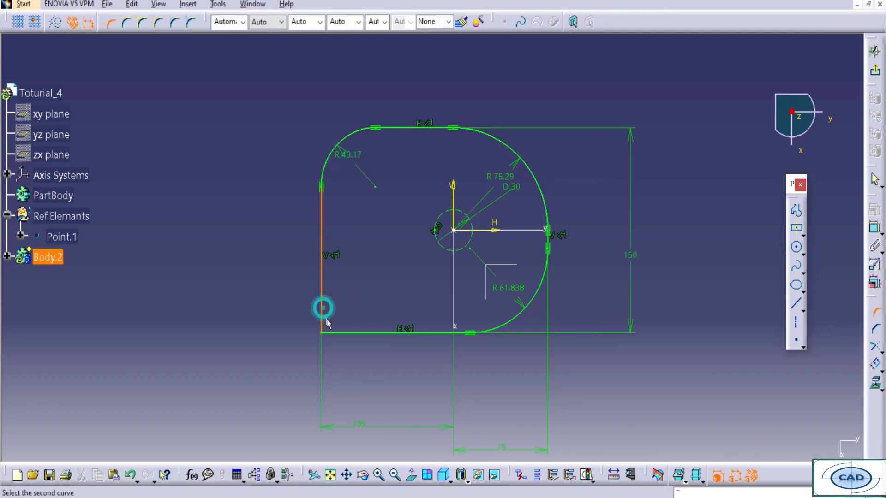
pyautogui.click(338, 336)
pyautogui.click(331, 306)
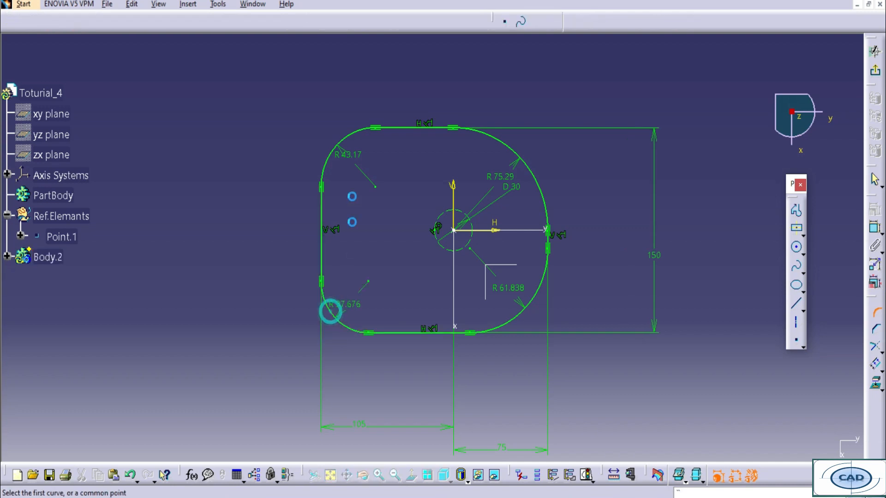
# - Set the radius of both left corners of the outline to 40 mm
pyautogui.doubleClick(352, 153)
pyautogui.write('40')
pyautogui.press('Return')
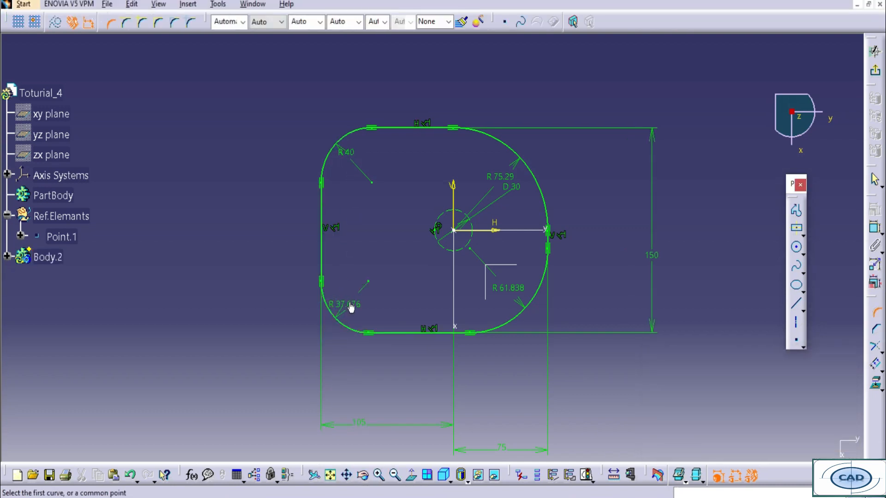
pyautogui.doubleClick(349, 303)
pyautogui.write('40')
pyautogui.press('Return')
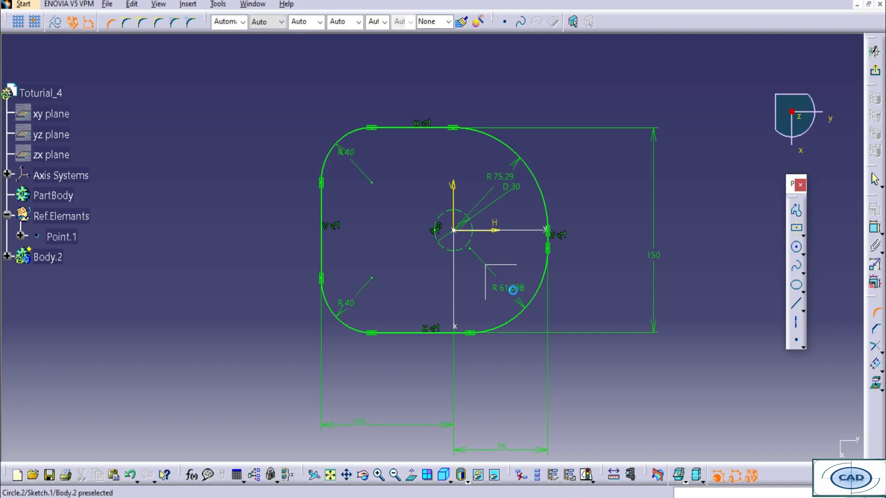
# - Set the radius of both right corners of the outline to 75 mm
pyautogui.doubleClick(504, 294)
pyautogui.write('75mm')
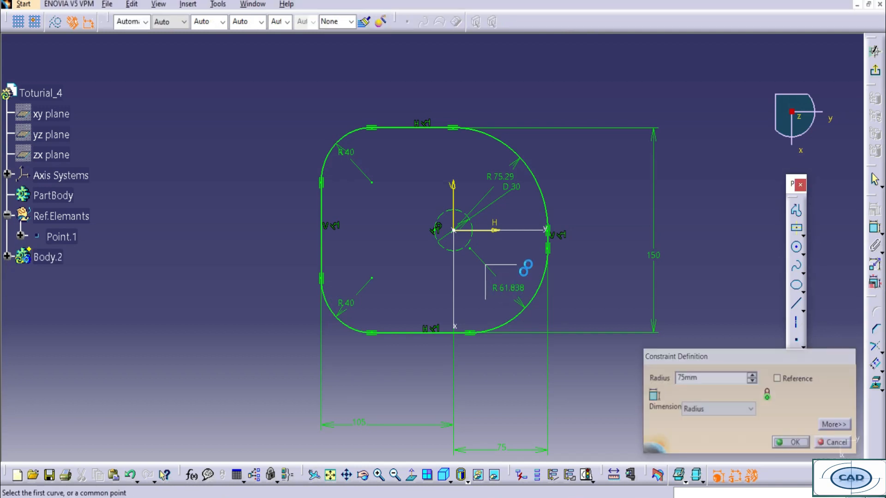
pyautogui.press('Return')
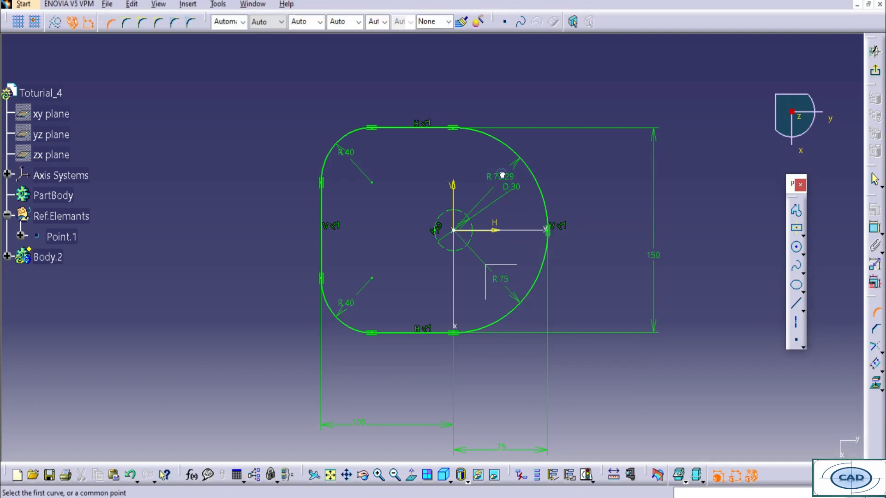
pyautogui.doubleClick(501, 173)
pyautogui.write('75')
pyautogui.press('Return')
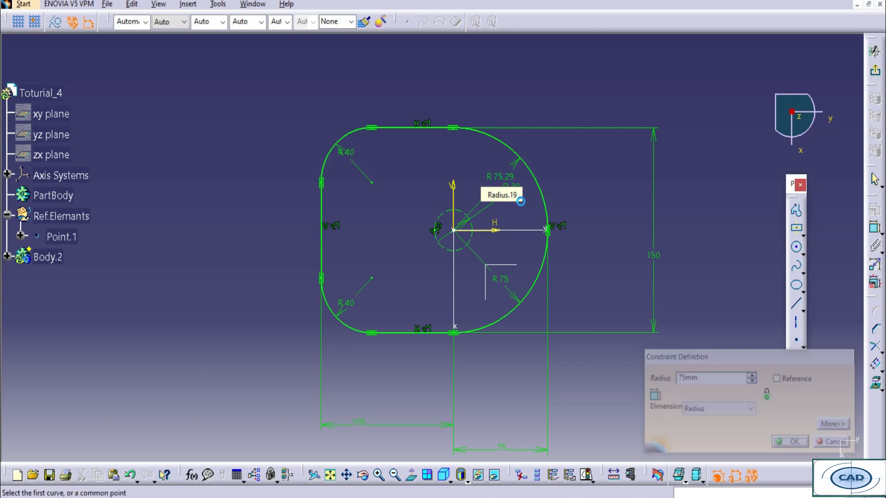
pyautogui.press('Escape')
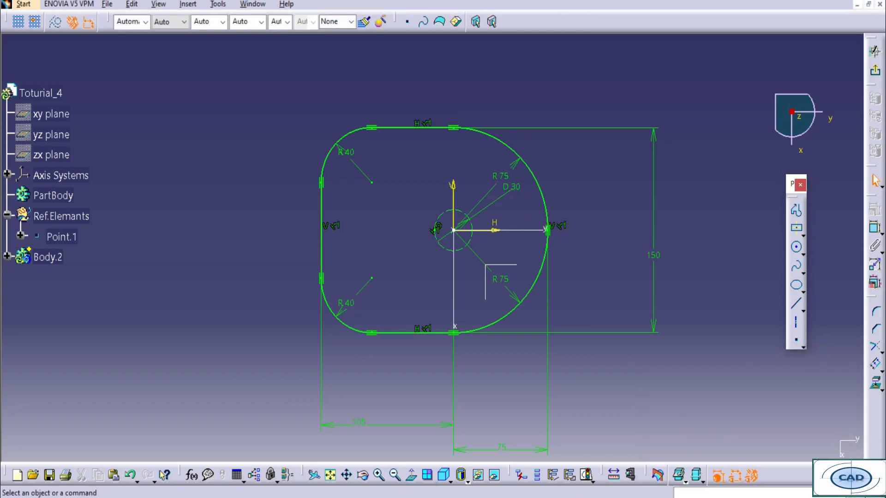
# - Finish the outline sketch and pad it 10 mm in the reversed direction
pyautogui.click(498, 496)
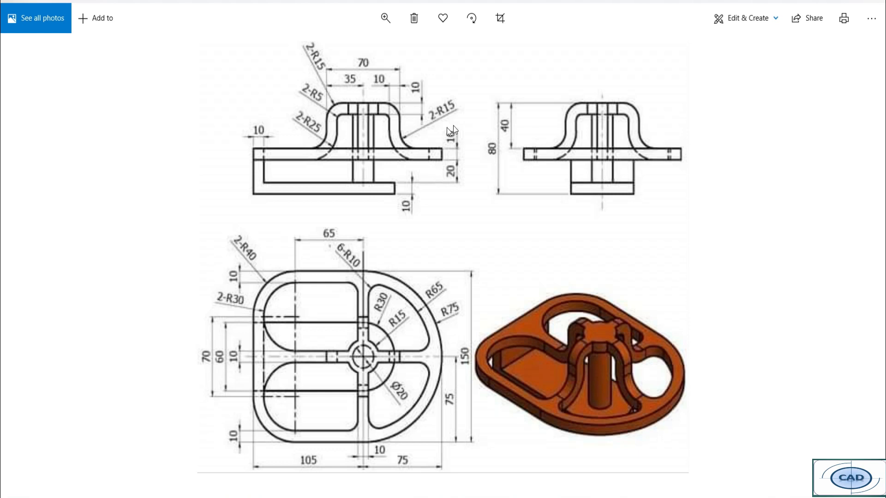
pyautogui.click(815, 1)
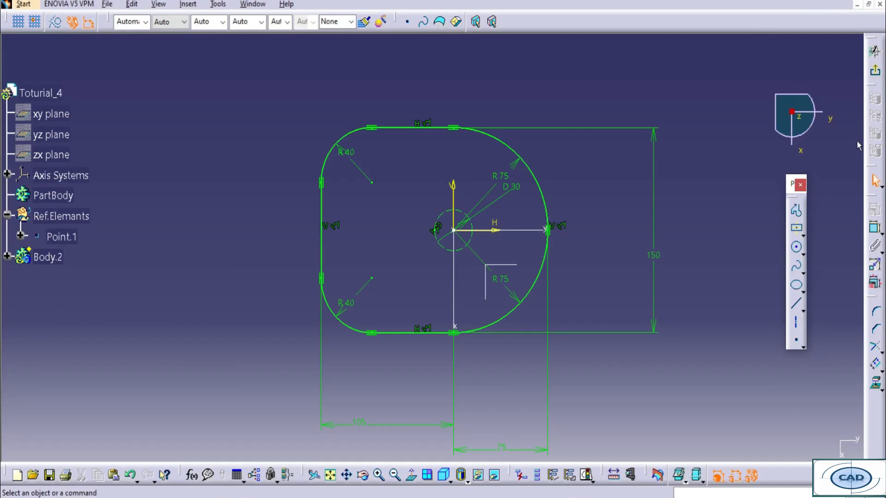
pyautogui.click(875, 71)
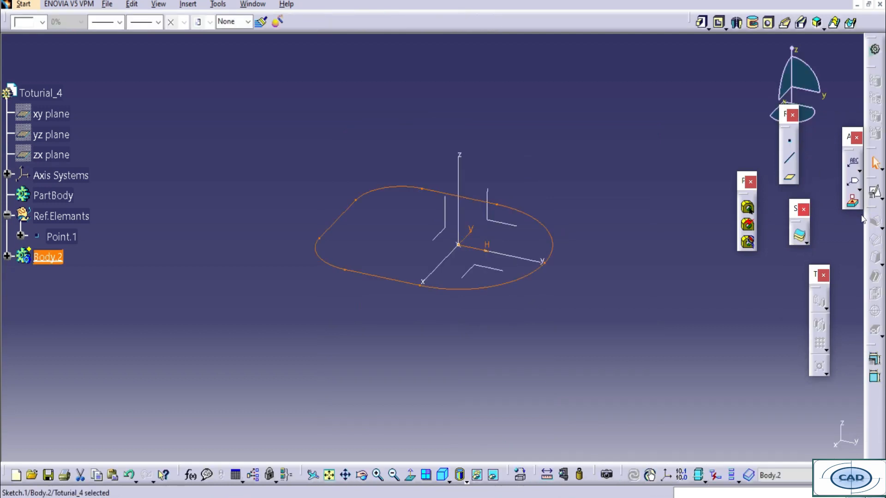
pyautogui.click(701, 22)
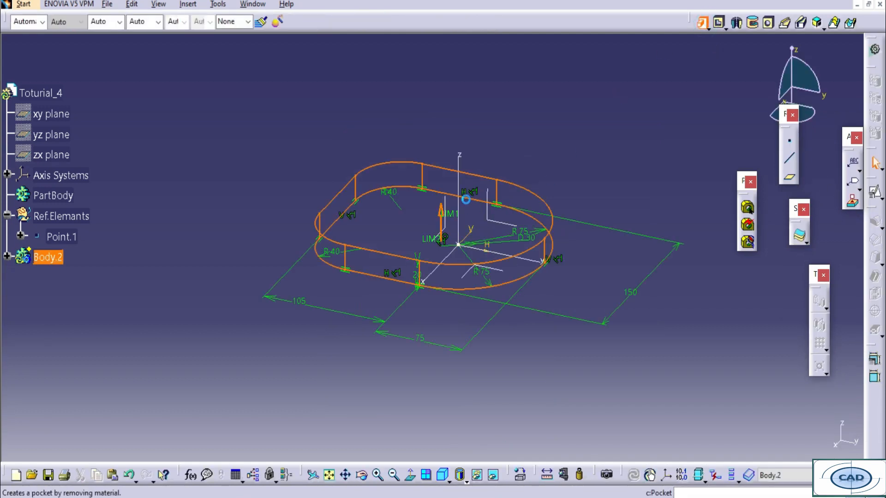
pyautogui.write('10')
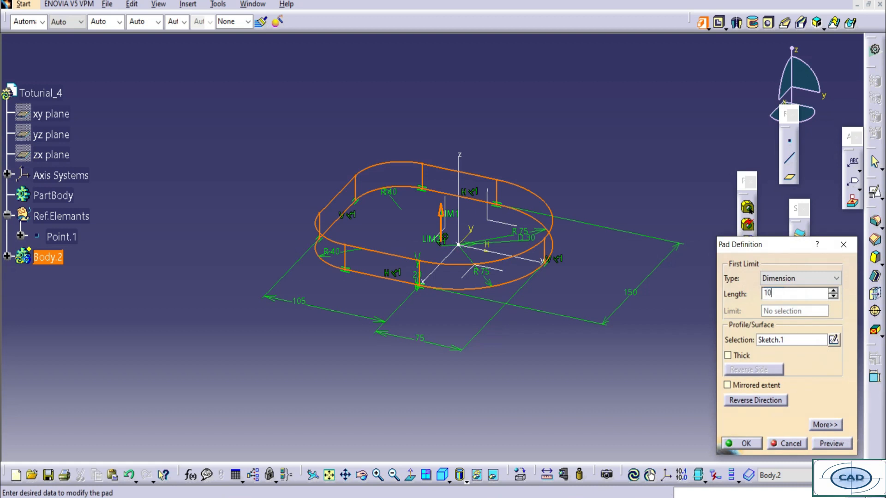
pyautogui.click(763, 401)
pyautogui.click(741, 443)
# - Start a positioned sketch on the axis system's YZ plane, with its origin set by projecting Point.1
pyautogui.moveTo(473, 121); pyautogui.dragTo(471, 132, button='middle')
pyautogui.moveTo(474, 213); pyautogui.dragTo(430, 387, button='middle')
pyautogui.click(450, 105)
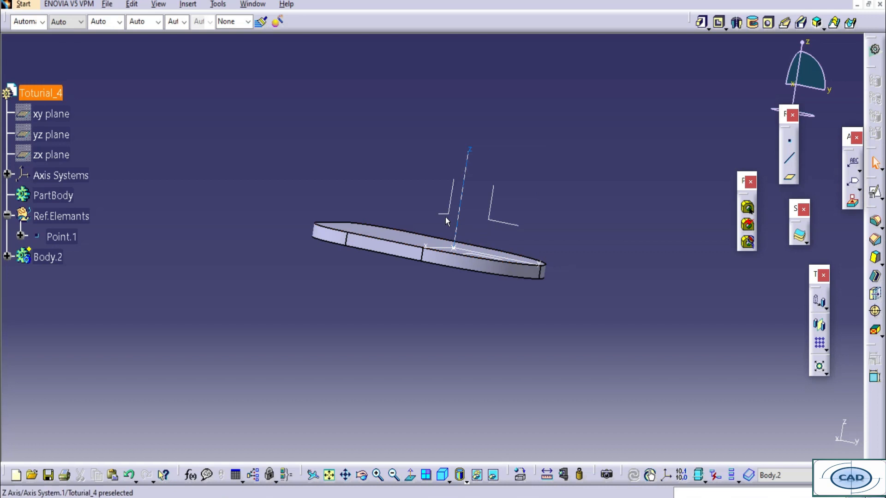
pyautogui.moveTo(445, 217); pyautogui.dragTo(452, 239, button='middle')
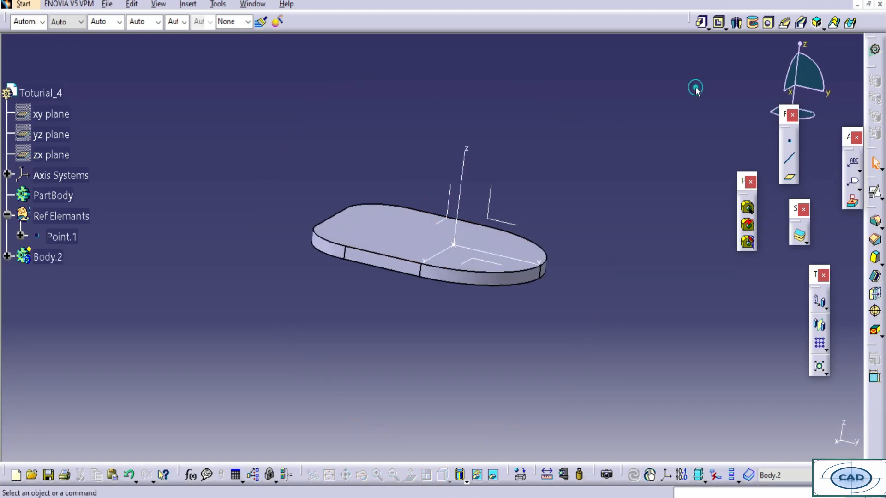
pyautogui.click(875, 191)
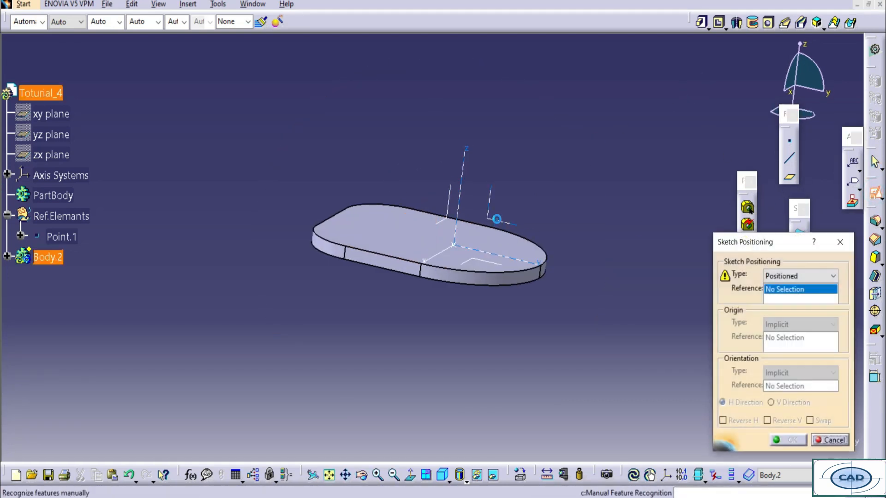
pyautogui.click(496, 219)
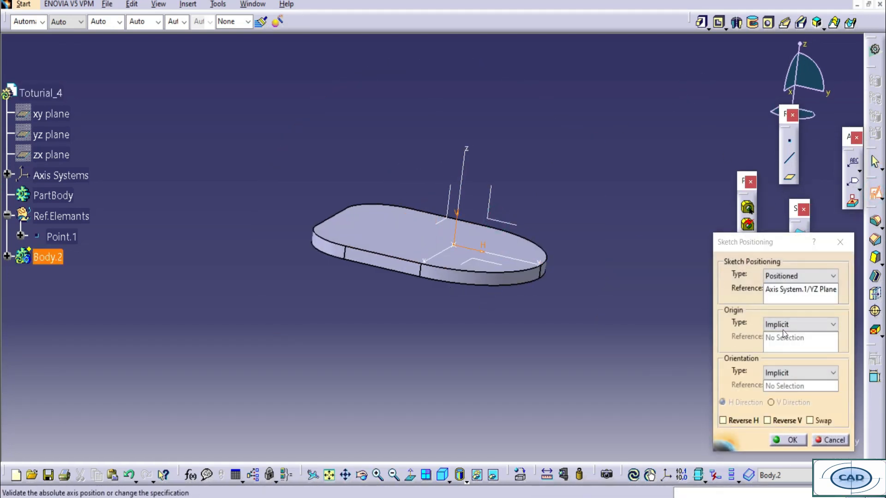
pyautogui.click(784, 325)
pyautogui.click(784, 356)
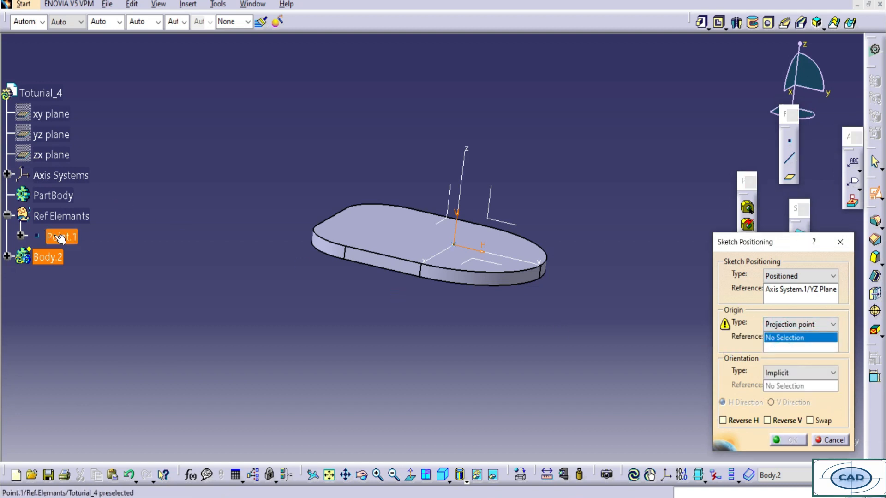
pyautogui.click(60, 237)
pyautogui.click(790, 440)
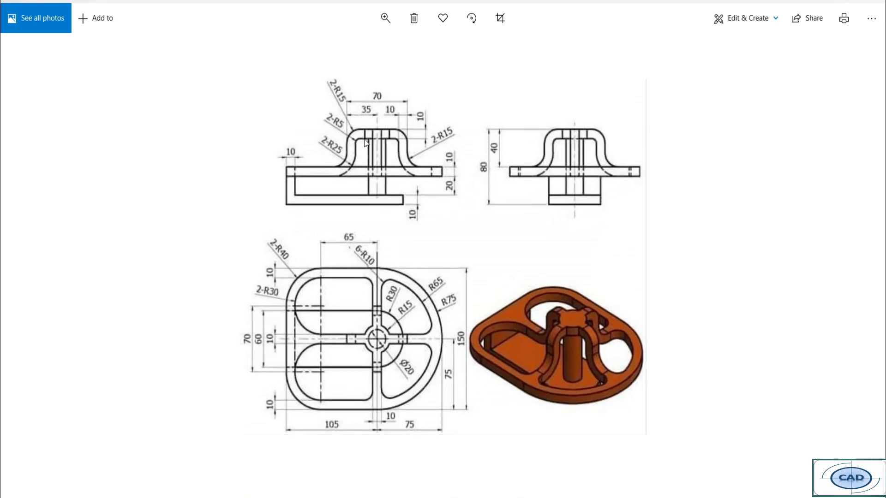
# - Sketch a closed rectangular profile about 45 mm wide and 90 mm high, rising from the origin left of the vertical axis
pyautogui.keyDown('ctrl'); pyautogui.scroll(3, 366, 144); pyautogui.keyUp('ctrl')
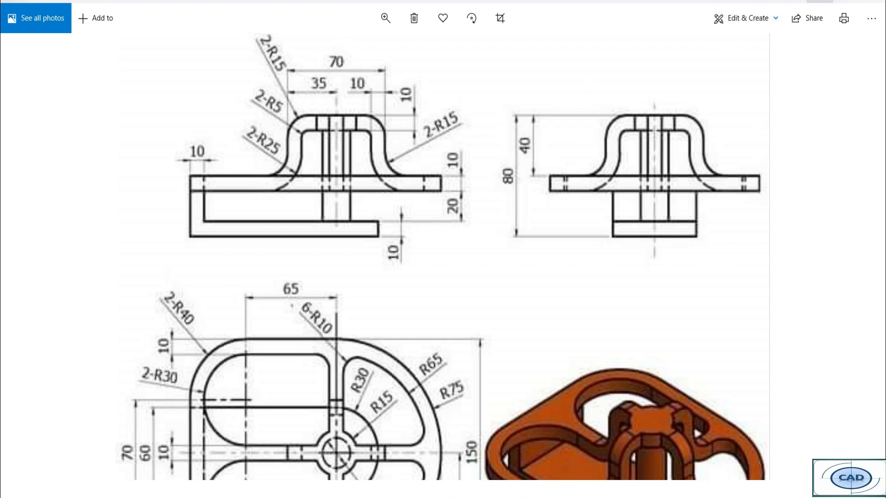
pyautogui.click(819, 2)
pyautogui.click(797, 213)
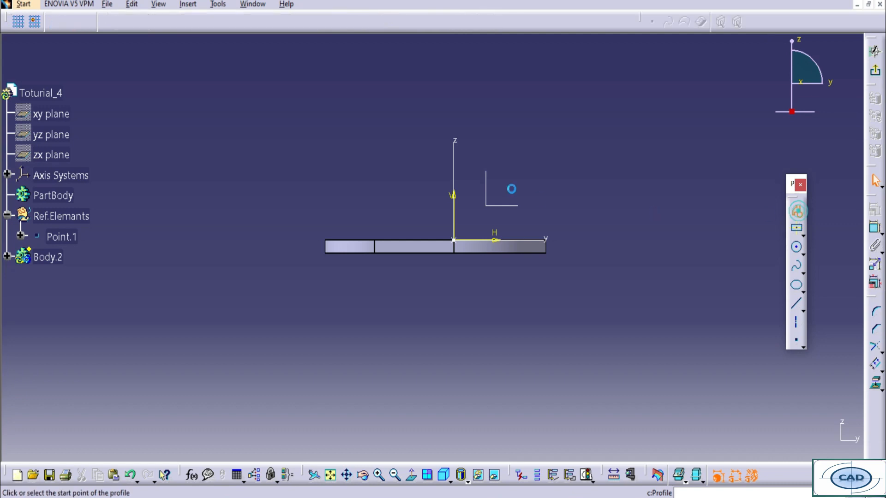
pyautogui.click(455, 121)
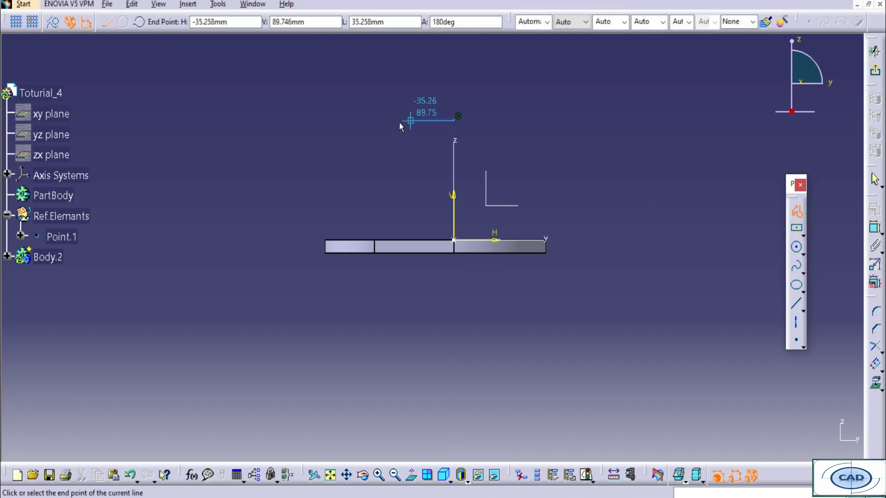
pyautogui.click(399, 121)
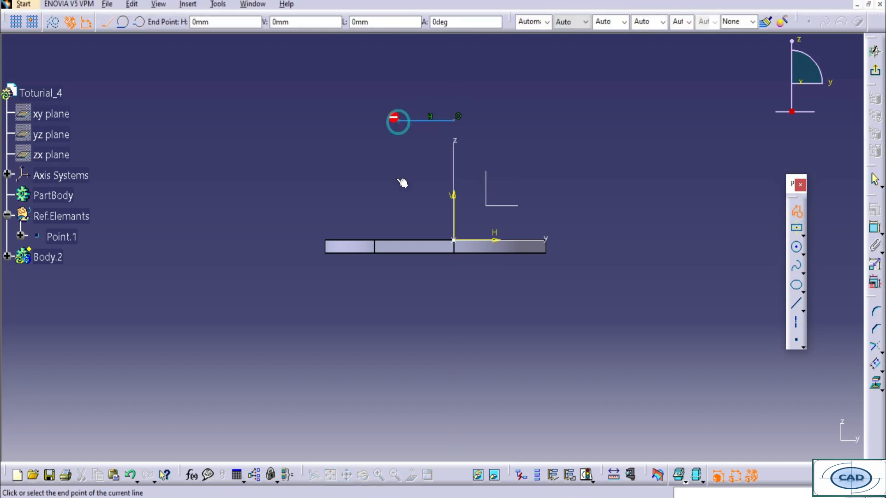
pyautogui.click(400, 240)
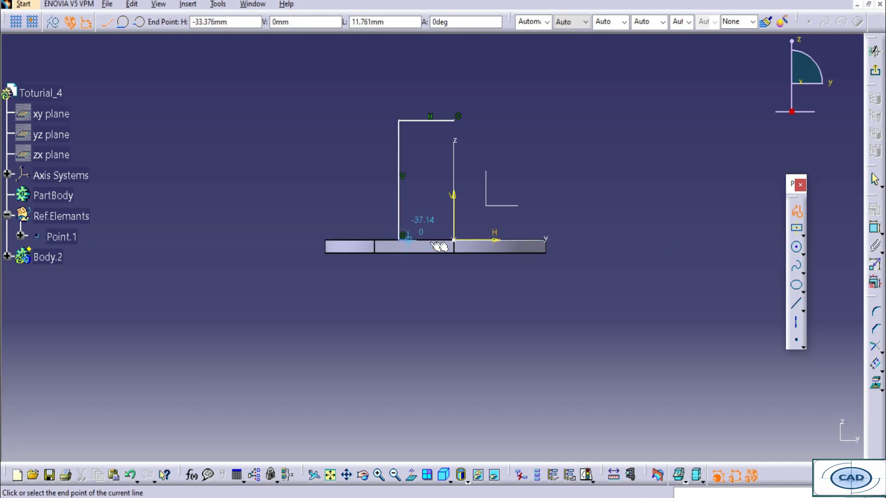
pyautogui.click(455, 241)
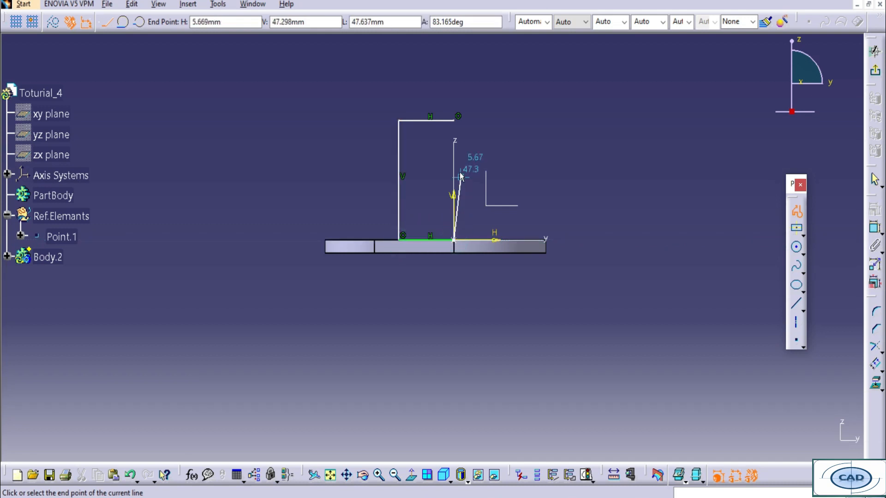
pyautogui.click(454, 120)
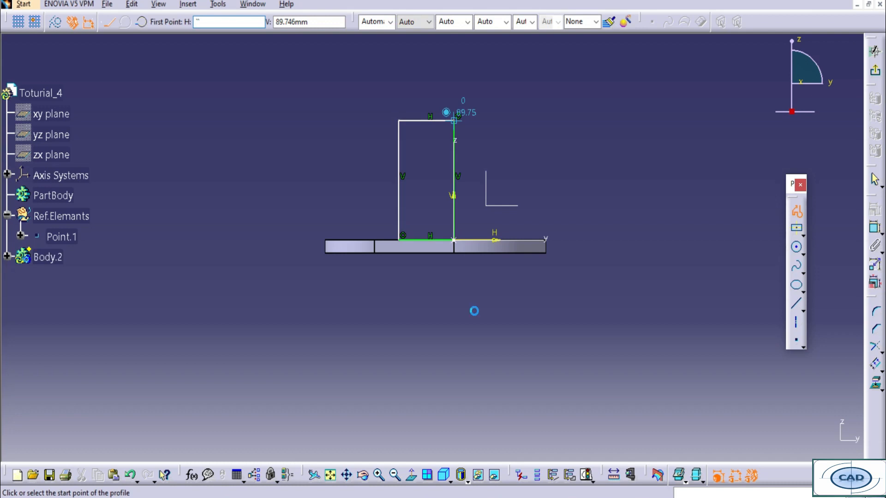
# - Dimension the profile's upper edge and set its width to 35 mm
pyautogui.moveTo(455, 326); pyautogui.dragTo(471, 264, button='middle')
pyautogui.moveTo(706, 229); pyautogui.dragTo(714, 339, button='middle')
pyautogui.click(875, 227)
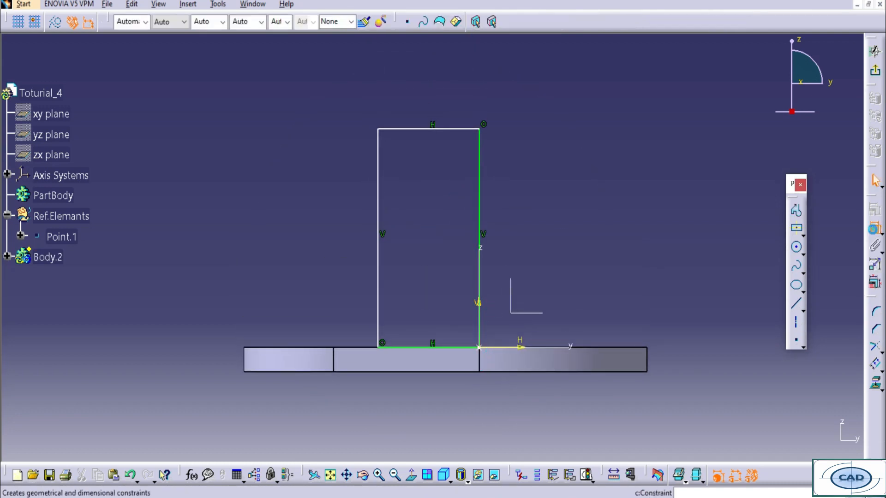
pyautogui.click(434, 131)
pyautogui.click(433, 87)
pyautogui.doubleClick(434, 86)
pyautogui.write('35mm')
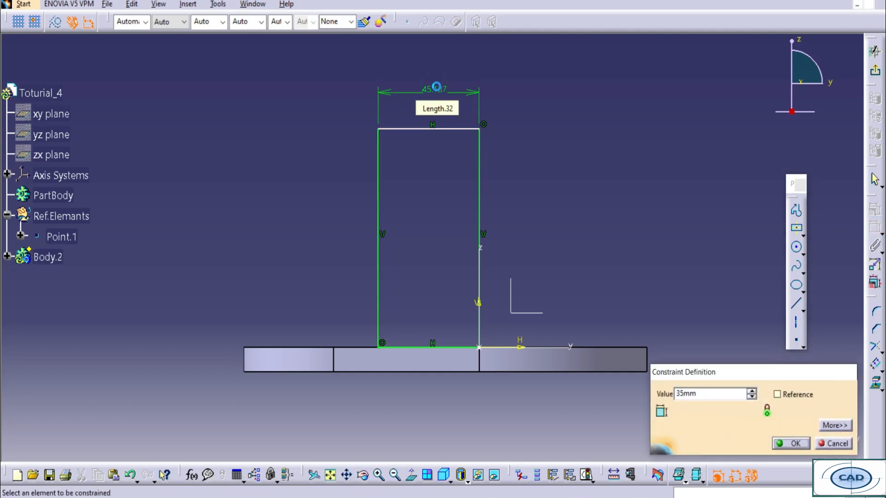
pyautogui.press('Return')
# - Dimension the profile's height from its base line and set it to 40 mm
pyautogui.click(466, 347)
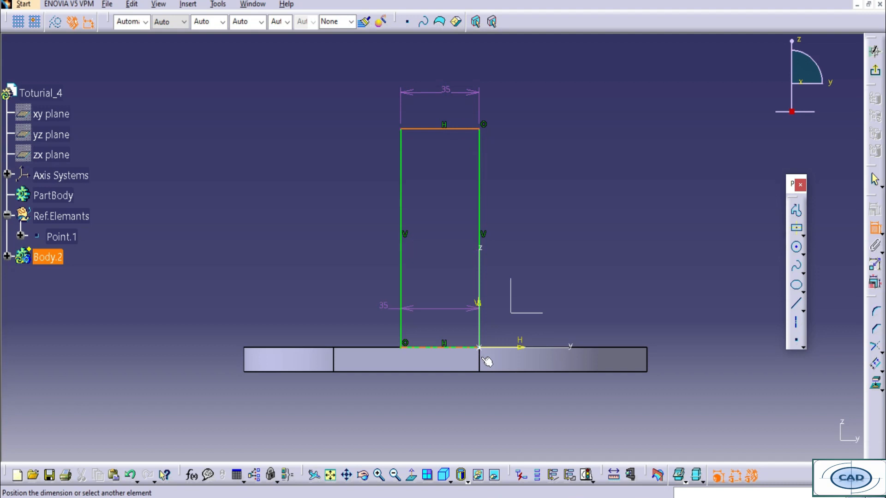
pyautogui.click(520, 345)
pyautogui.click(619, 259)
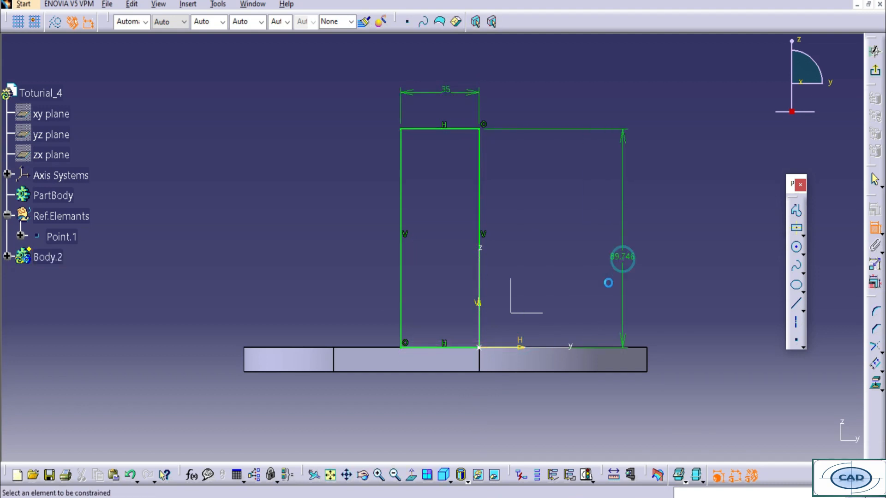
pyautogui.doubleClick(622, 256)
pyautogui.write('40')
pyautogui.press('Return')
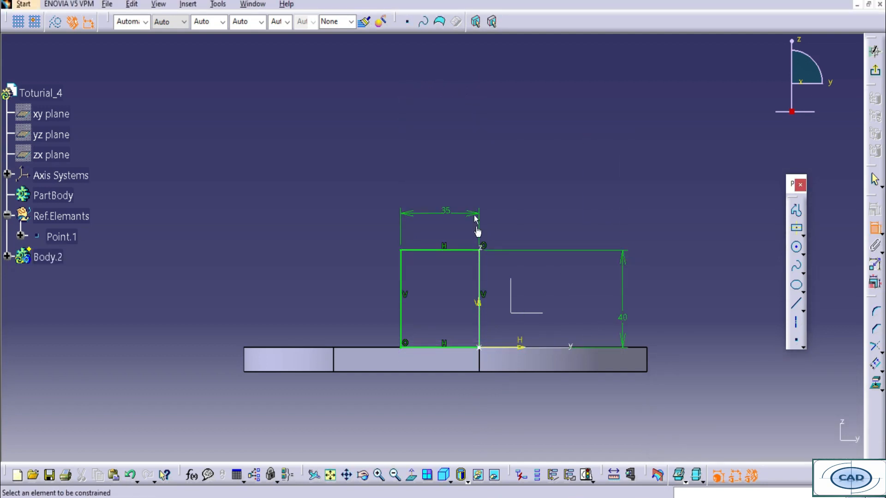
# - Round the profile's upper outer corner with a 15 mm radius, converting the constrained length into a distance
pyautogui.moveTo(505, 190)
pyautogui.mouseDown(button='middle')
pyautogui.moveTo(405, 293)
pyautogui.moveTo(386, 272)
pyautogui.moveTo(471, 306)
pyautogui.mouseUp(button='middle')
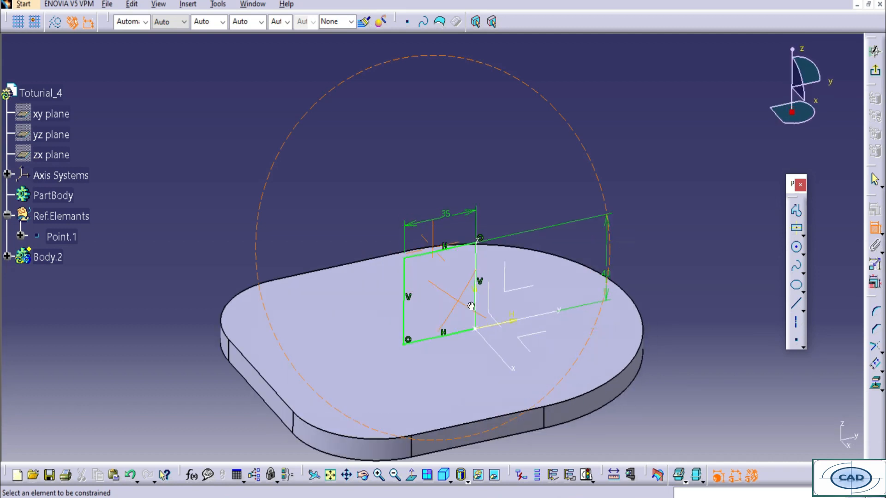
pyautogui.moveTo(480, 245); pyautogui.dragTo(514, 170, button='middle')
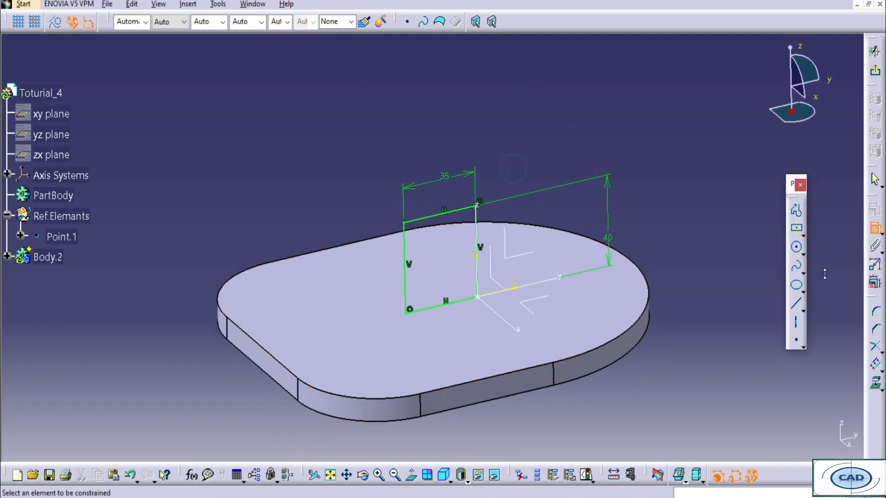
pyautogui.click(875, 312)
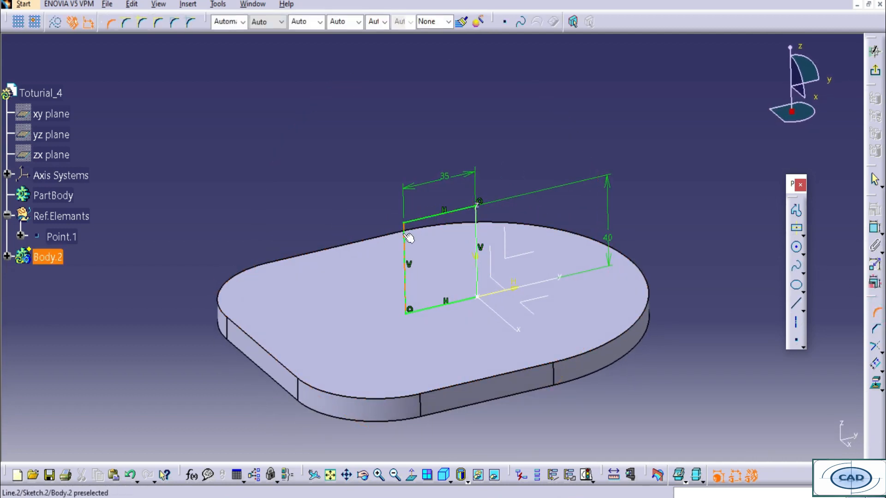
pyautogui.click(416, 226)
pyautogui.click(406, 233)
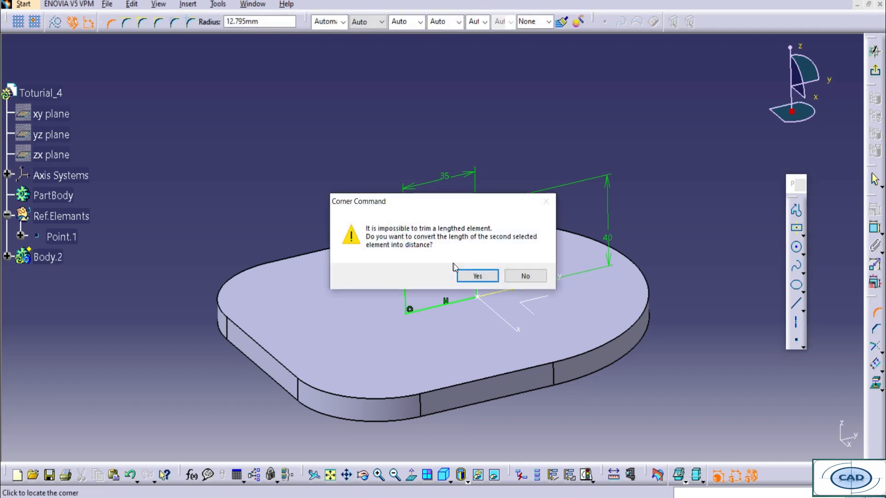
pyautogui.click(465, 275)
pyautogui.doubleClick(430, 234)
pyautogui.write('15')
pyautogui.press('Return')
pyautogui.click(514, 129)
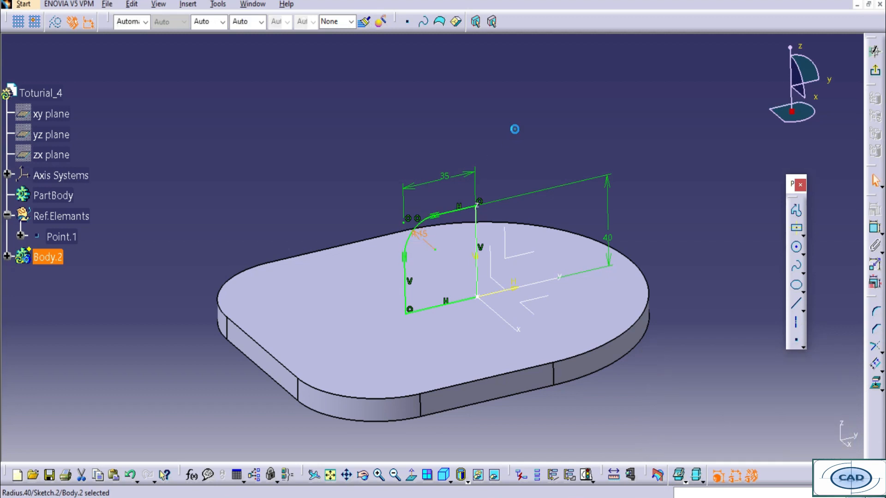
# - Finish the sketch and revolve it 360 degrees about the Z axis with the Shaft command
pyautogui.click(875, 70)
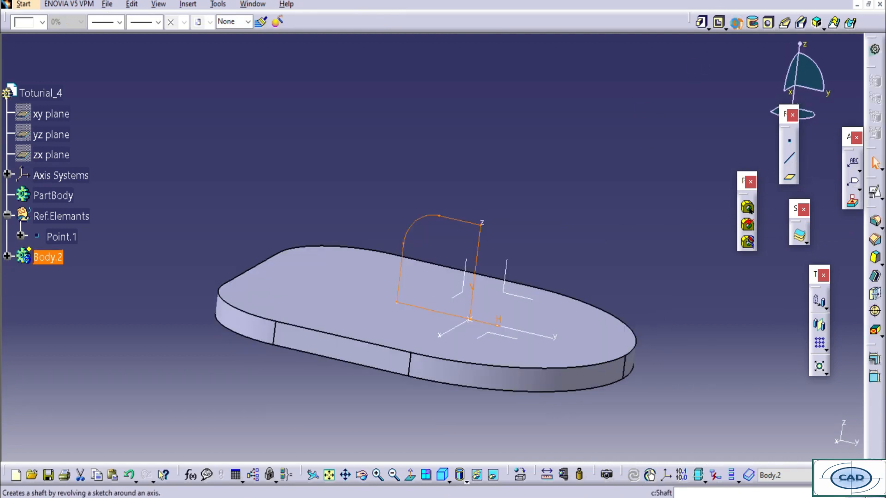
pyautogui.click(737, 22)
pyautogui.click(476, 245)
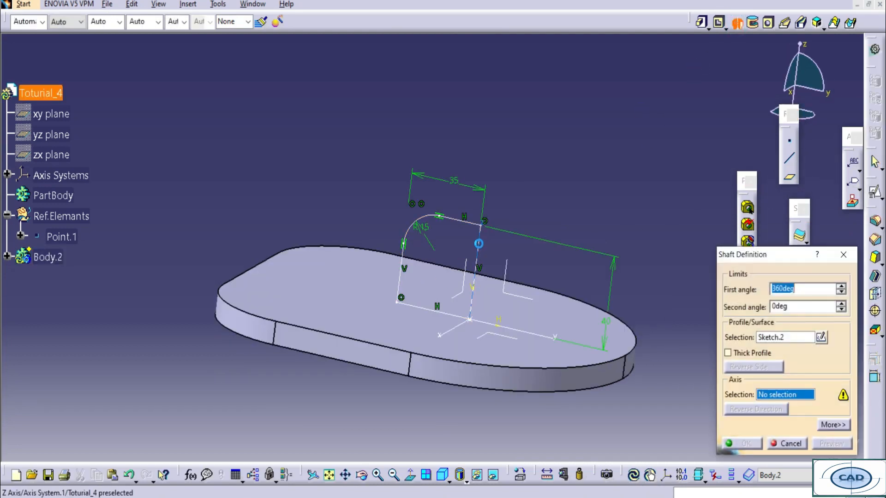
pyautogui.click(753, 443)
pyautogui.moveTo(372, 251); pyautogui.dragTo(459, 301, button='middle')
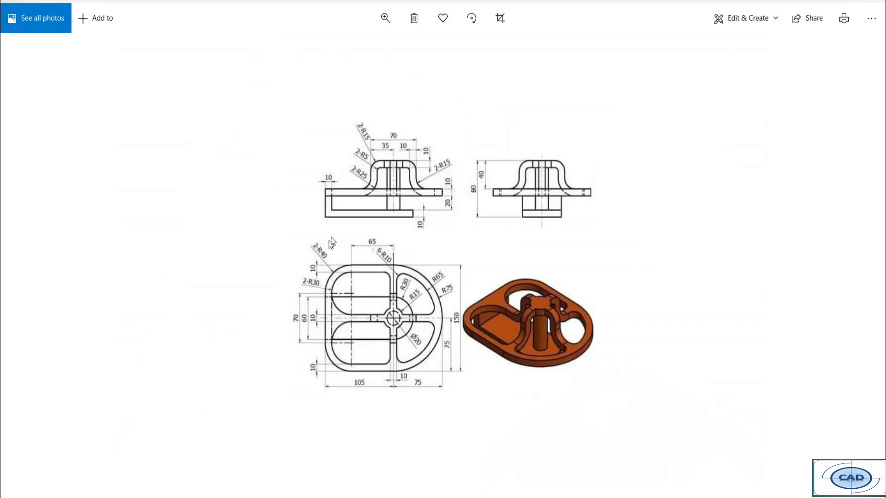
# - Check the reference drawing and fillet the edge where the revolved boss meets the base plate with a 15 mm radius
pyautogui.scroll(5, 285, 122)
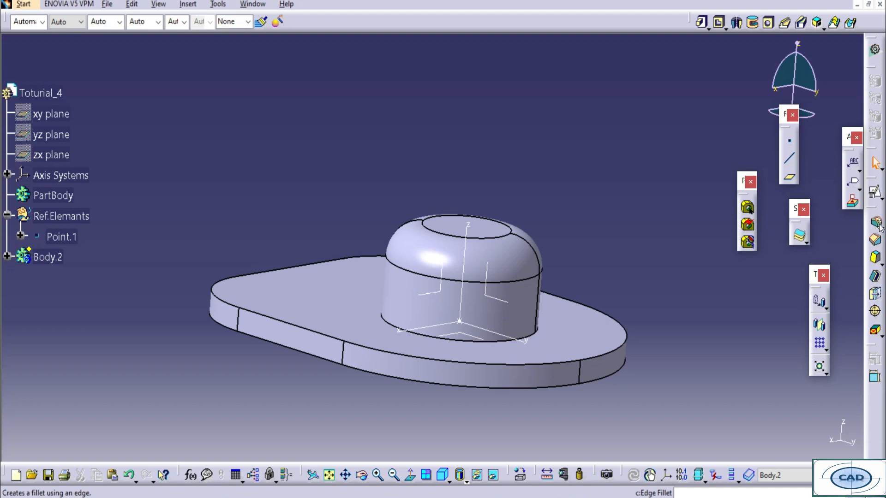
pyautogui.click(874, 223)
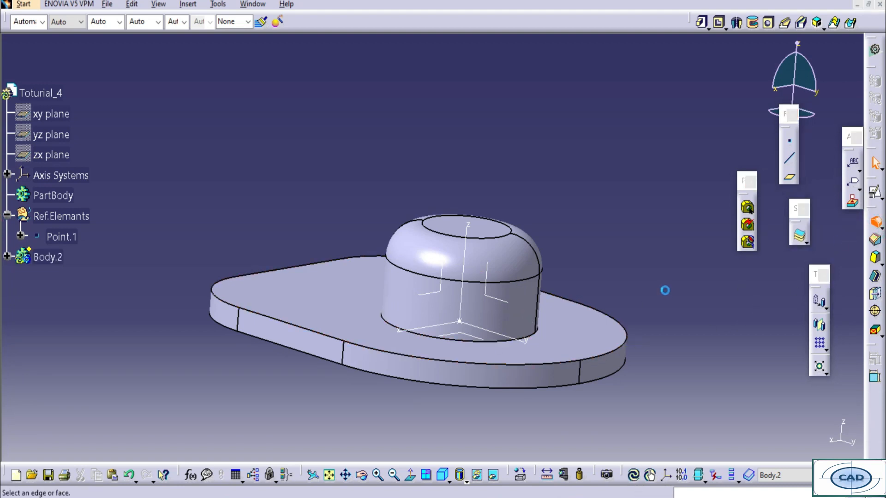
pyautogui.moveTo(530, 307); pyautogui.dragTo(561, 223, button='middle')
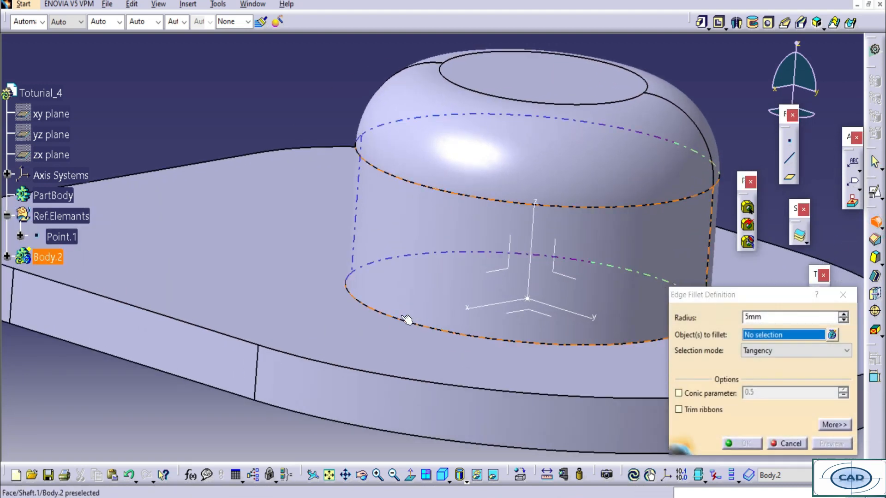
pyautogui.click(391, 318)
pyautogui.click(378, 320)
pyautogui.click(372, 310)
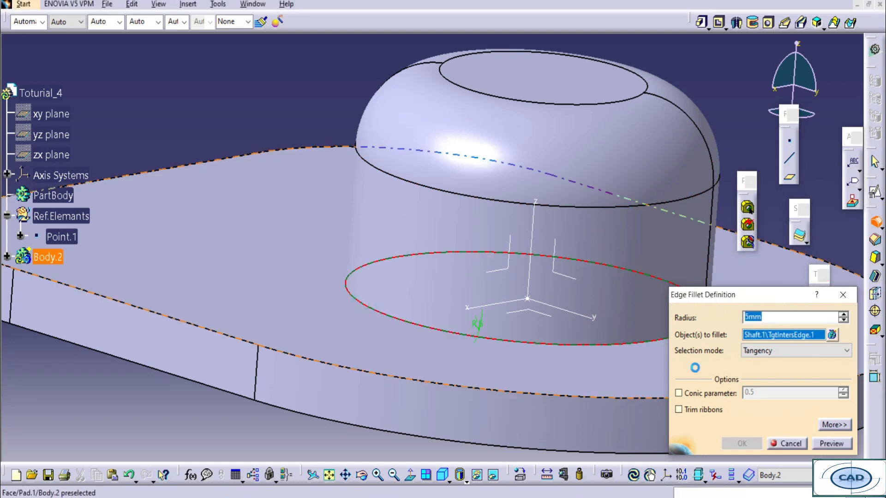
pyautogui.write('15')
pyautogui.press('Return')
# - Inspect the filleted boss and review the following modelling stage on slide 4 of the PowerPoint presentation
pyautogui.scroll(1, 633, 287)
pyautogui.moveTo(471, 240); pyautogui.dragTo(461, 360, button='middle')
pyautogui.click(503, 156)
pyautogui.moveTo(387, 202); pyautogui.dragTo(388, 340, button='middle')
pyautogui.moveTo(486, 346)
pyautogui.mouseDown(button='middle')
pyautogui.moveTo(411, 336)
pyautogui.moveTo(444, 332)
pyautogui.moveTo(475, 348)
pyautogui.mouseUp(button='middle')
pyautogui.press('Escape')
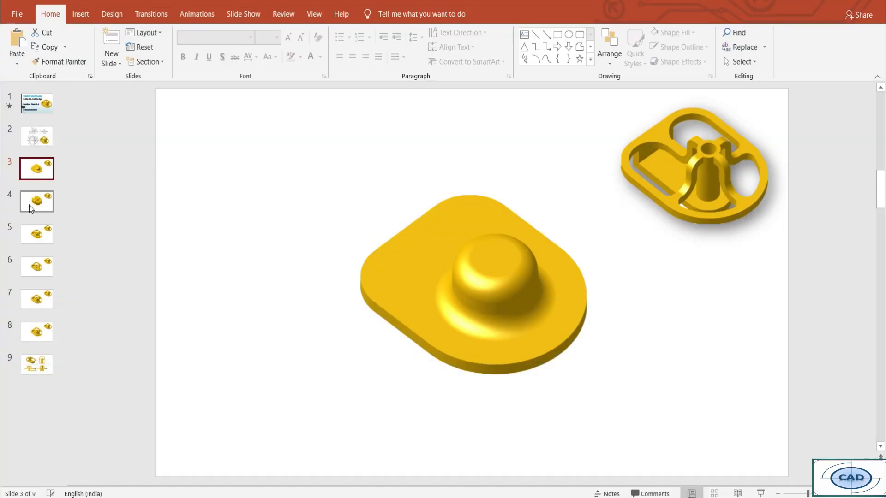
pyautogui.click(29, 205)
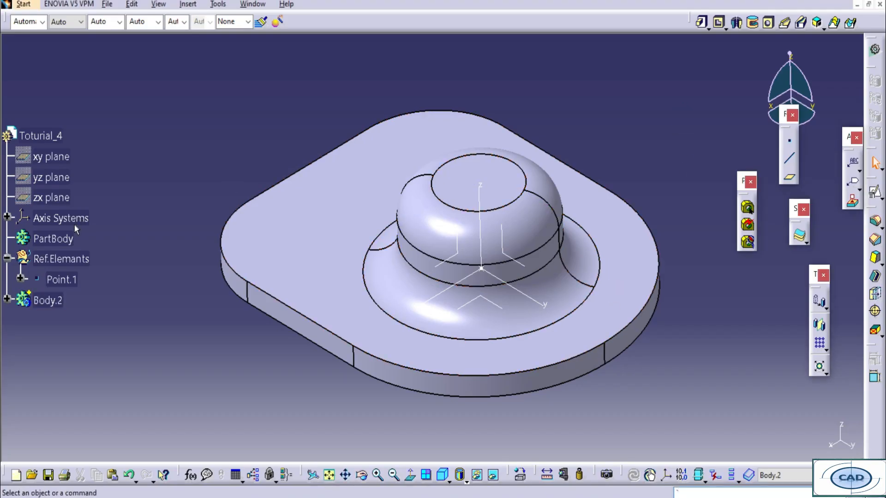
# - Insert a new empty body into the part after Body.2
pyautogui.click(187, 4)
pyautogui.click(122, 148)
pyautogui.click(48, 300)
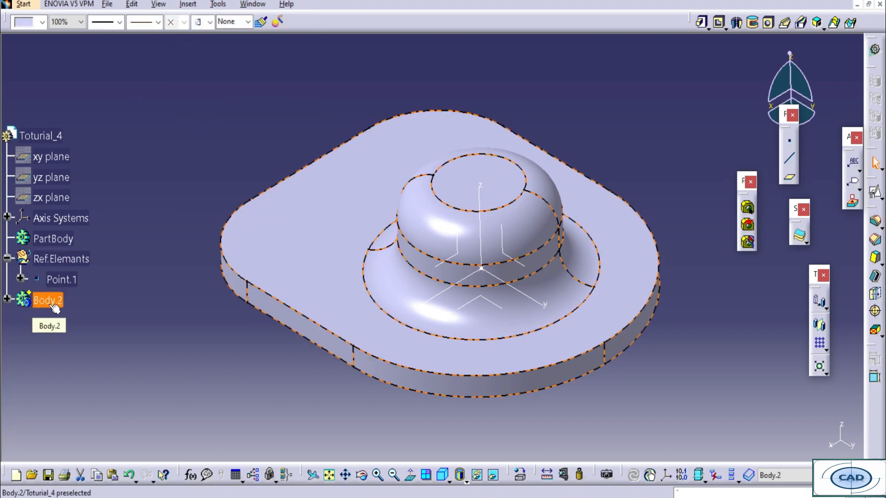
pyautogui.click(140, 178)
pyautogui.click(185, 5)
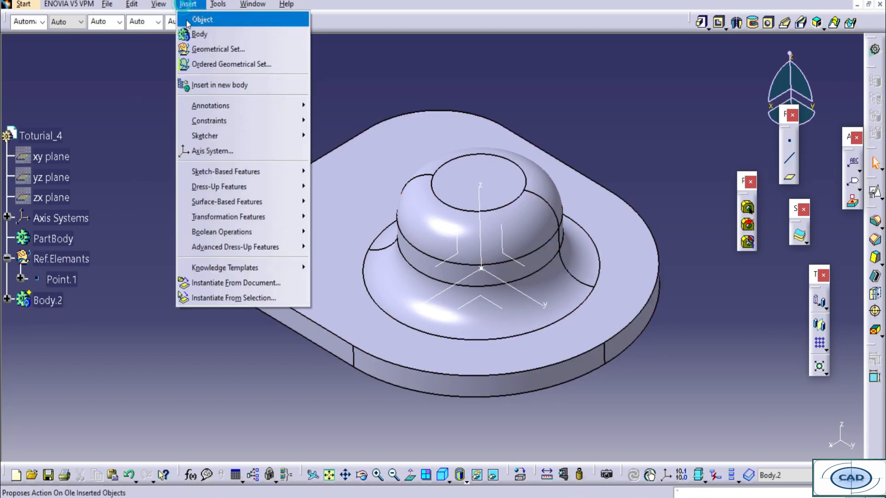
pyautogui.click(196, 34)
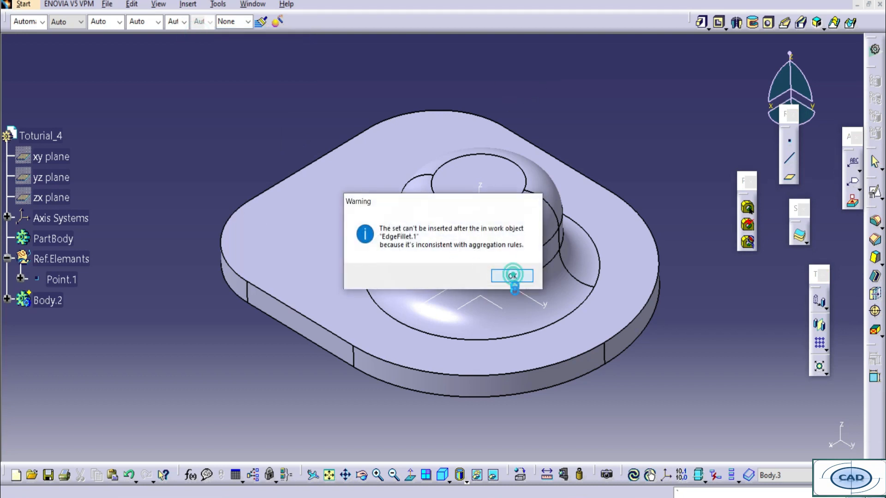
pyautogui.click(512, 275)
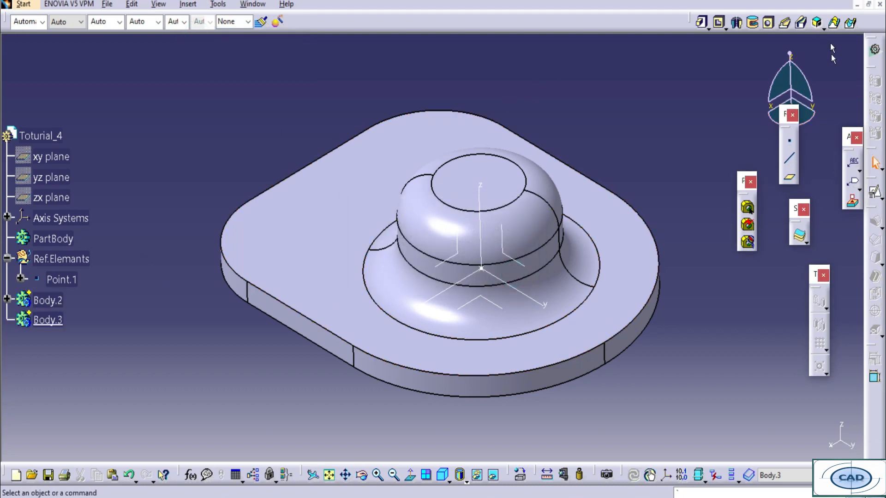
# - Start a positioned sketch on the axis system's XY plane with Point.1 as projected origin, swapped axes and reversed V direction
pyautogui.click(875, 191)
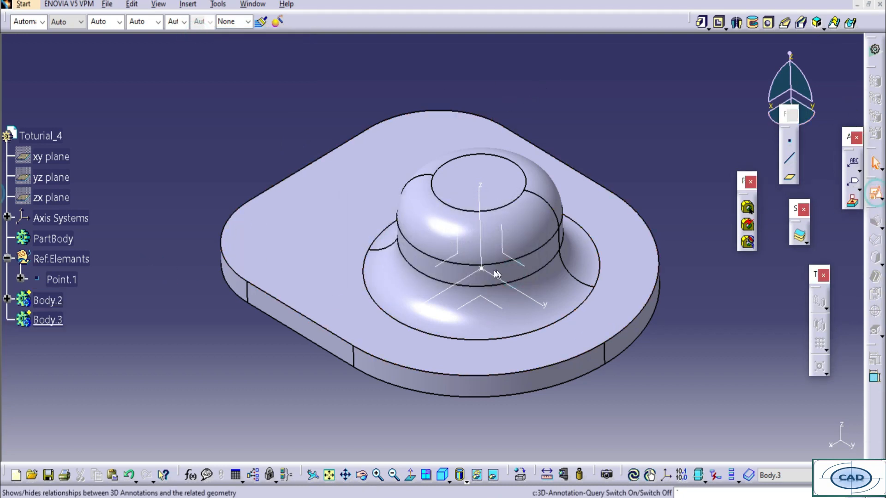
pyautogui.click(489, 302)
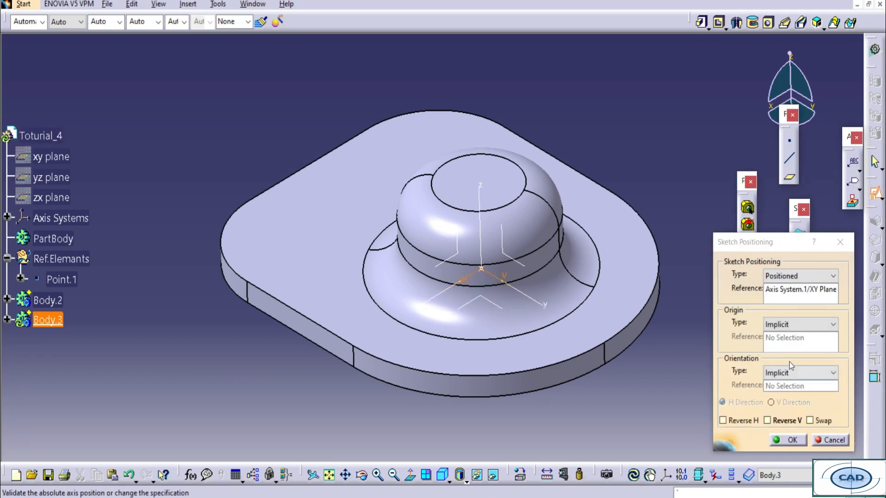
pyautogui.click(784, 327)
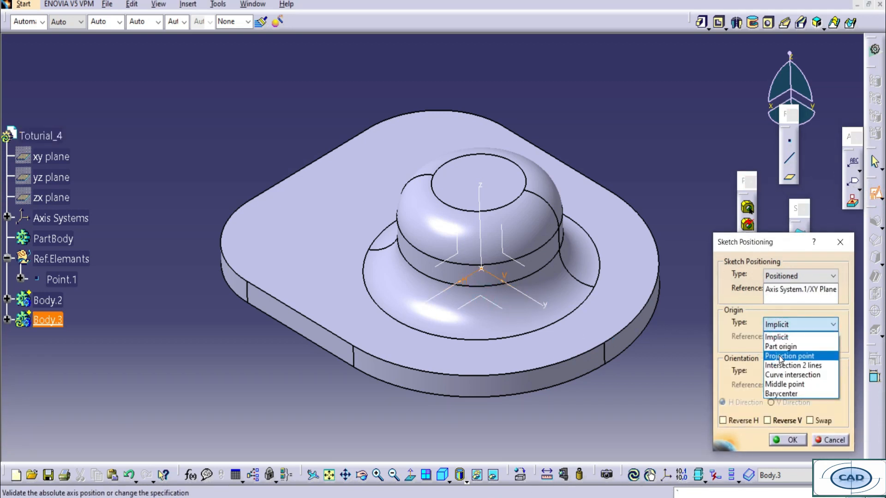
pyautogui.click(780, 357)
pyautogui.click(51, 280)
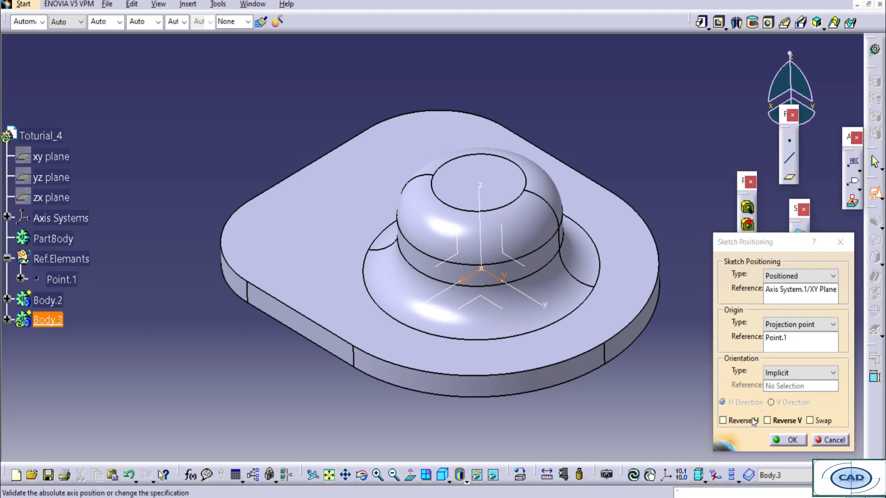
pyautogui.click(825, 422)
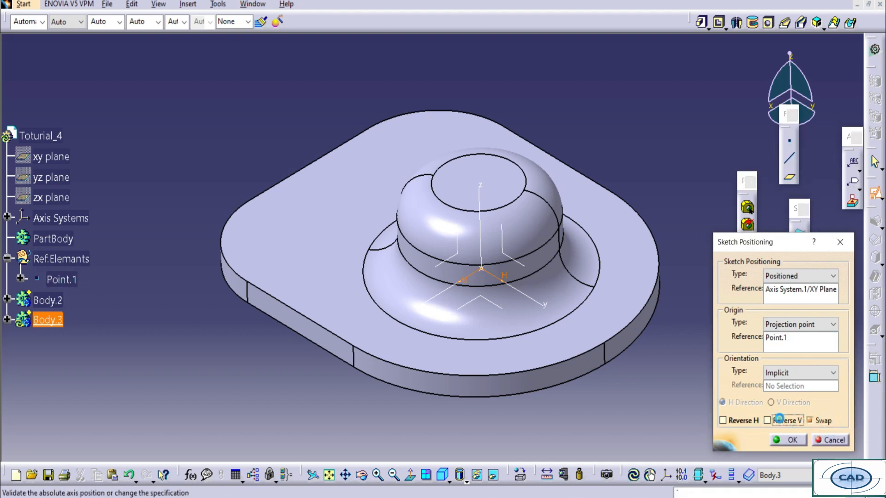
pyautogui.click(779, 442)
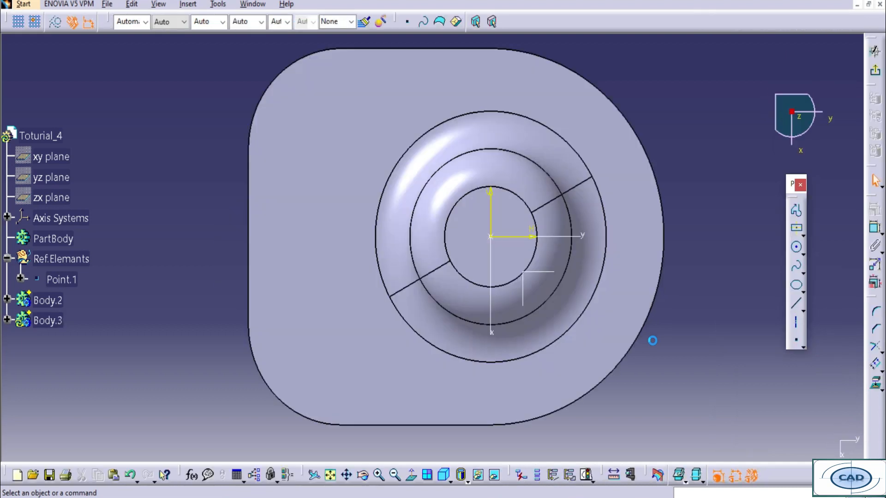
# - Expand Body.2 in the tree and unhide Sketch.1, the base plate's outline sketch under Pad.1
pyautogui.keyDown('ctrl'); pyautogui.moveTo(588, 264); pyautogui.dragTo(593, 272, button='middle'); pyautogui.keyUp('ctrl')
pyautogui.click(686, 306)
pyautogui.click(6, 301)
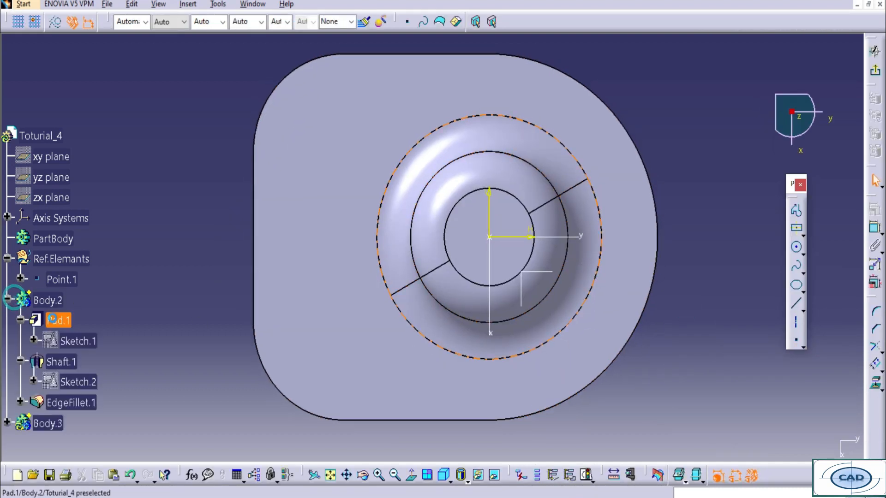
pyautogui.click(74, 342)
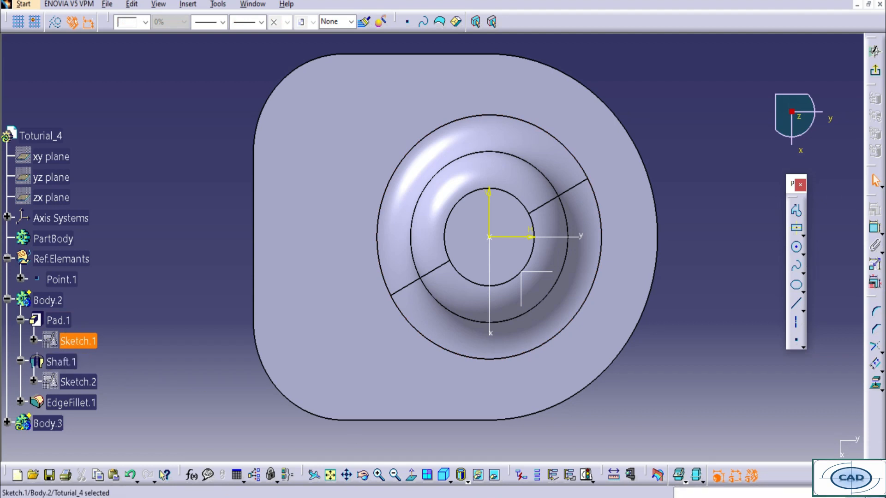
pyautogui.click(728, 497)
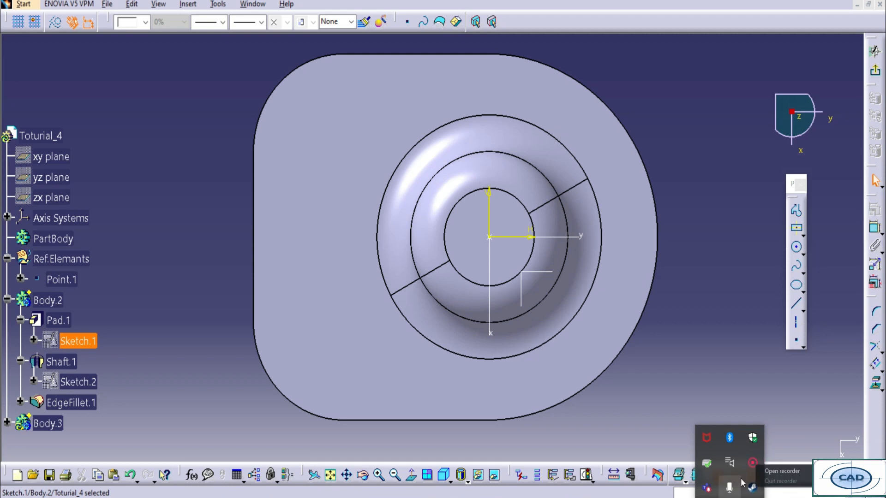
pyautogui.click(757, 467)
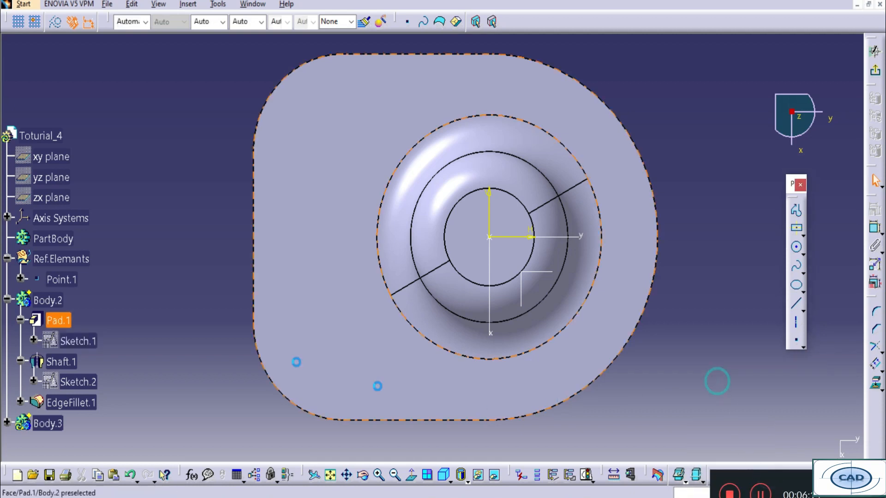
pyautogui.rightClick(92, 340)
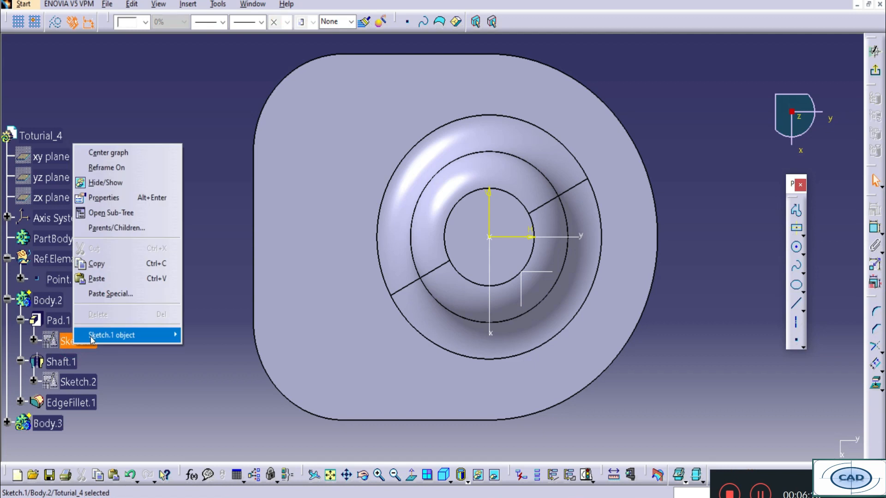
pyautogui.click(99, 181)
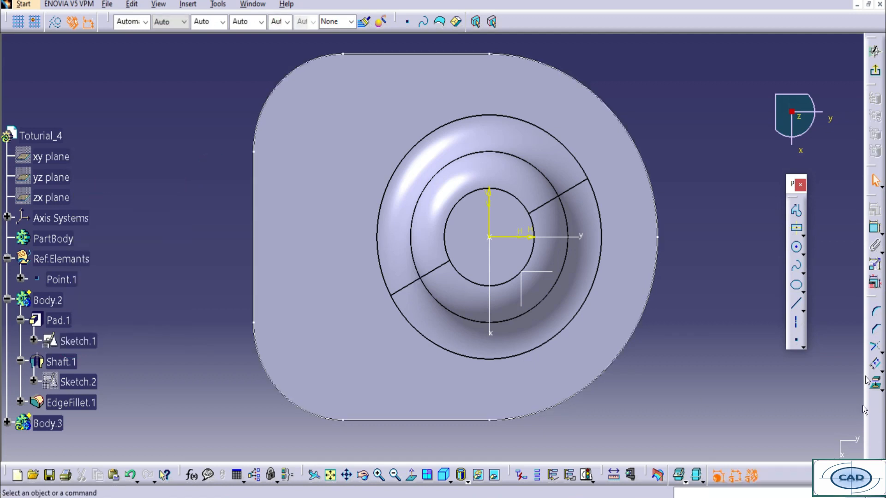
# - Project all lines and arcs of the base plate outline in Sketch.1 onto the new sketch plane, and hide Sketch.1
pyautogui.click(797, 229)
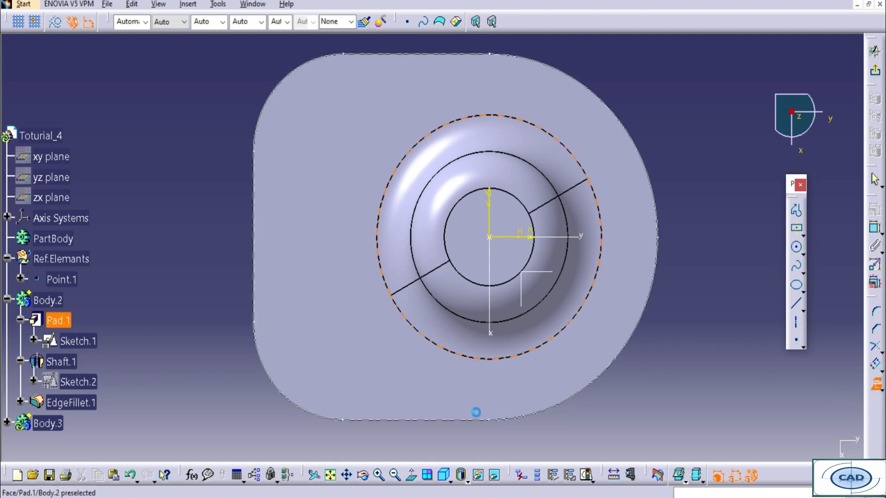
pyautogui.click(531, 414)
pyautogui.click(658, 239)
pyautogui.click(654, 206)
pyautogui.click(418, 54)
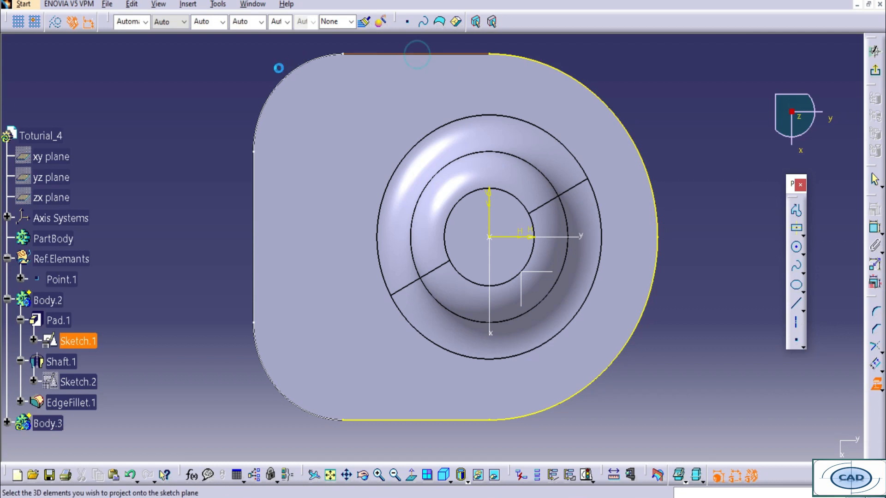
pyautogui.click(283, 84)
pyautogui.click(248, 335)
pyautogui.click(255, 347)
pyautogui.click(222, 243)
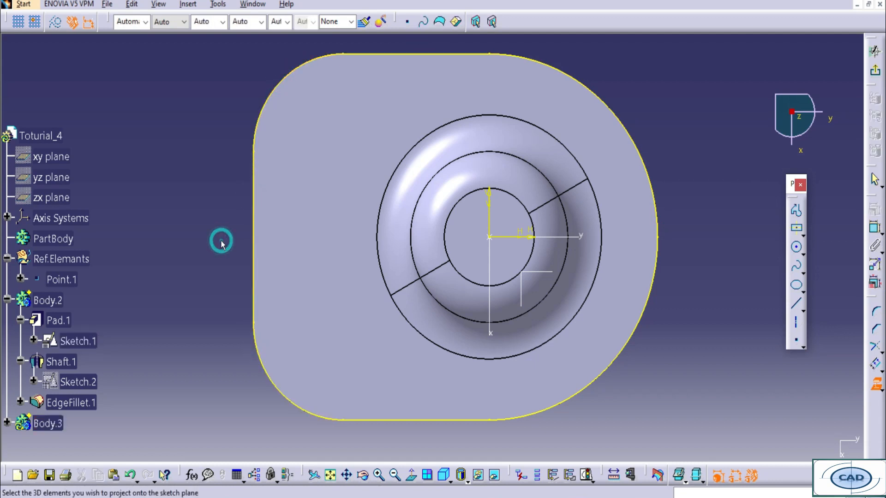
pyautogui.rightClick(73, 344)
pyautogui.click(152, 175)
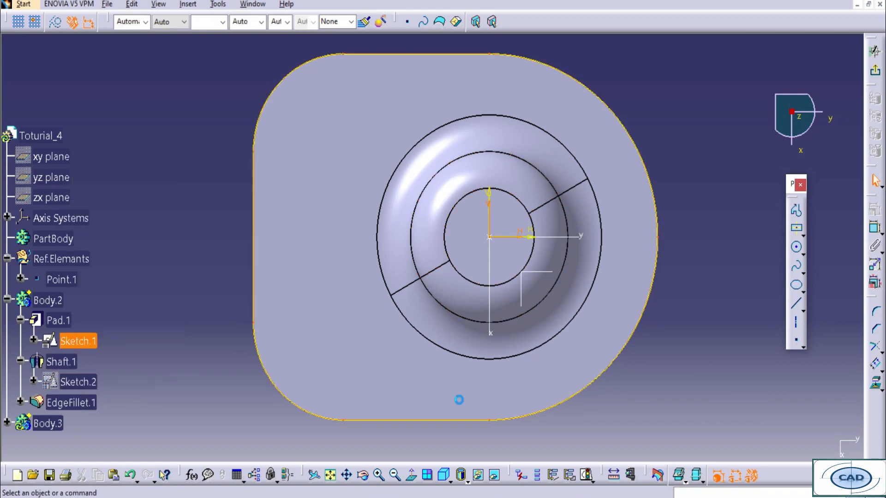
pyautogui.rightClick(579, 391)
pyautogui.moveTo(636, 381)
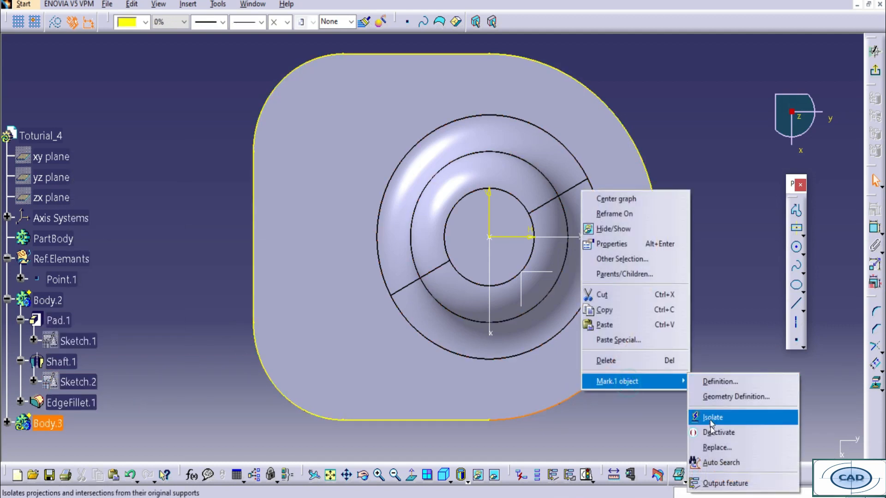
pyautogui.click(713, 462)
pyautogui.click(875, 365)
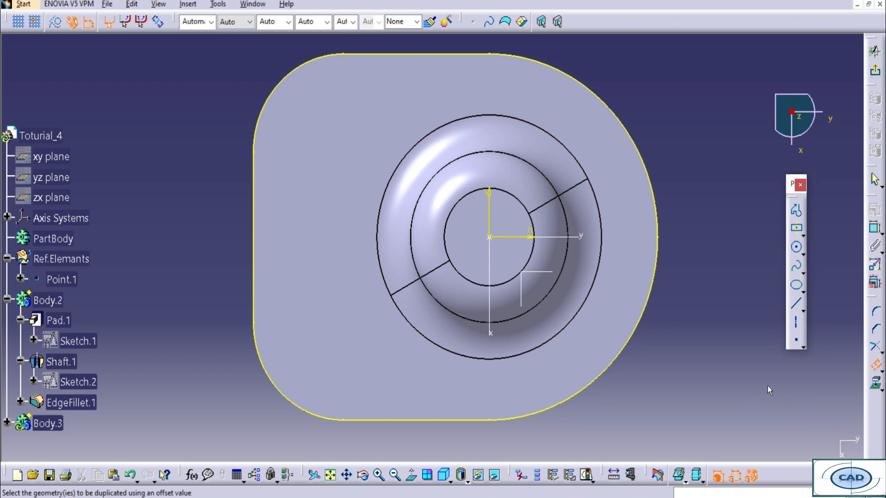
# - Offset all seven projected outline elements inward by 10 mm, checking the wall thickness on the reference drawing
pyautogui.click(623, 355)
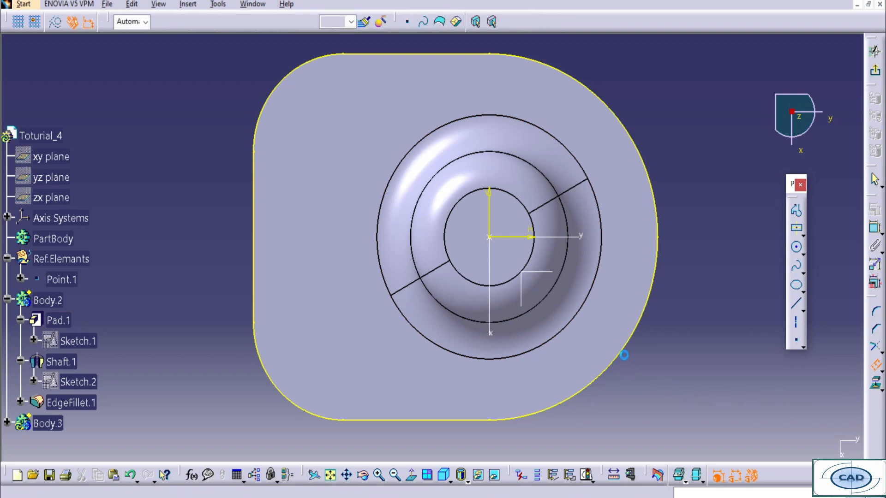
pyautogui.keyDown('ctrl'); pyautogui.click(463, 420); pyautogui.keyUp('ctrl')
pyautogui.keyDown('ctrl'); pyautogui.click(311, 412); pyautogui.keyUp('ctrl')
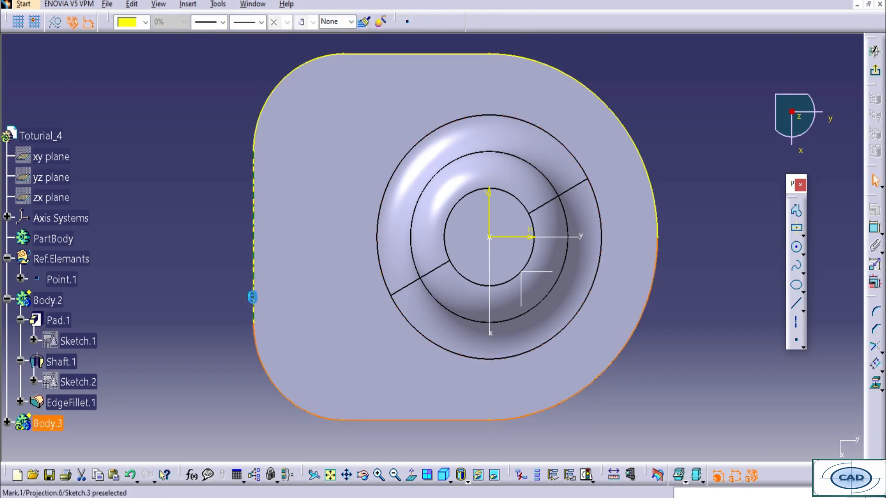
pyautogui.keyDown('ctrl'); pyautogui.click(254, 290); pyautogui.keyUp('ctrl')
pyautogui.keyDown('ctrl'); pyautogui.click(276, 86); pyautogui.keyUp('ctrl')
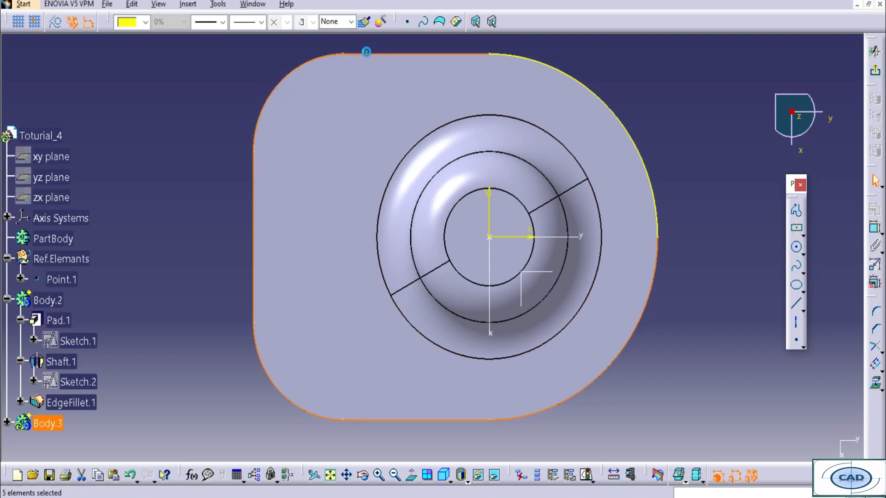
pyautogui.keyDown('ctrl'); pyautogui.click(512, 51); pyautogui.keyUp('ctrl')
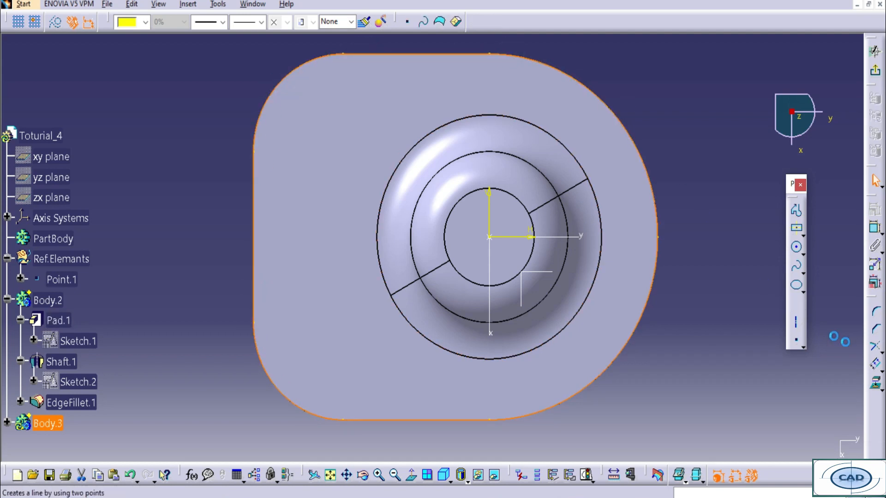
pyautogui.click(874, 366)
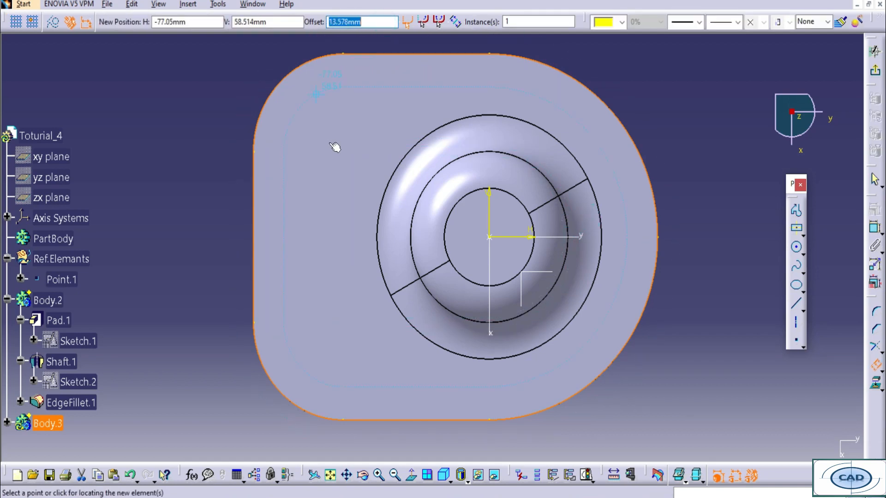
pyautogui.press('Return')
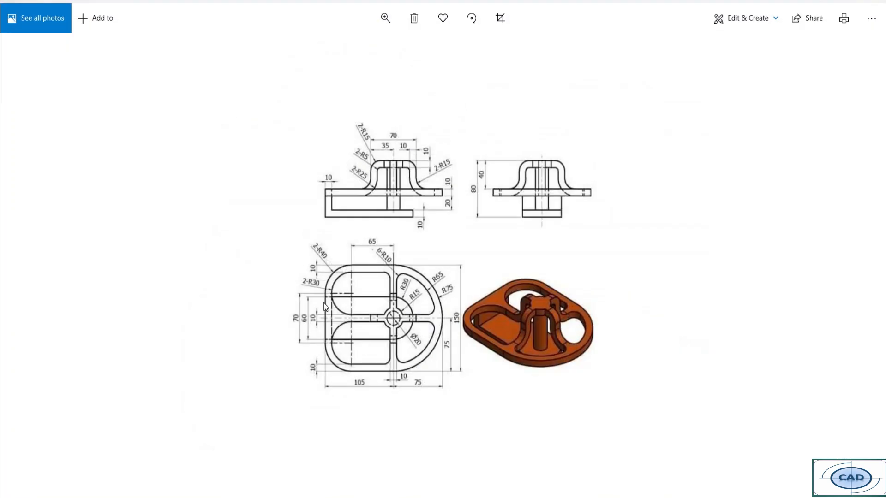
pyautogui.scroll(2, 323, 317)
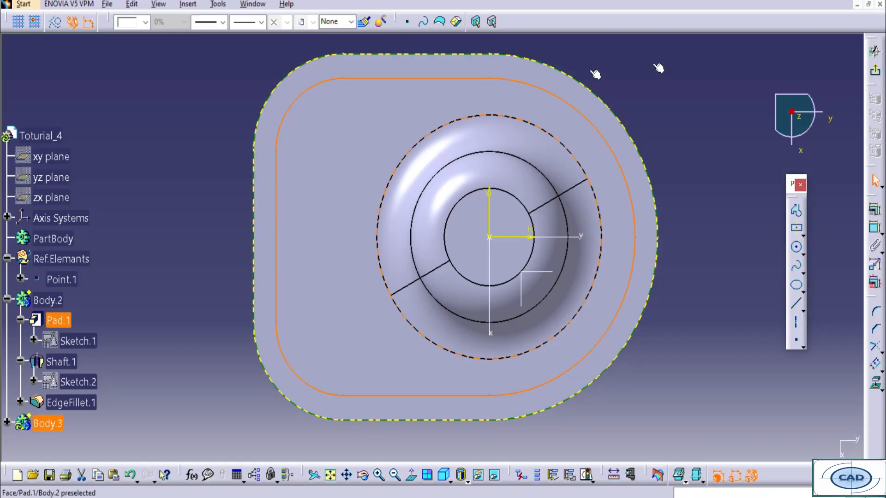
# - Add a distance dimension between the upper straight edge of the projected outline and the matching inner offset line
pyautogui.click(875, 229)
pyautogui.click(875, 229)
pyautogui.click(373, 55)
pyautogui.click(373, 79)
pyautogui.click(245, 64)
# - Constrain the four arcs of the inner offset contour to be concentric with their corresponding outer outline arcs
pyautogui.click(297, 96)
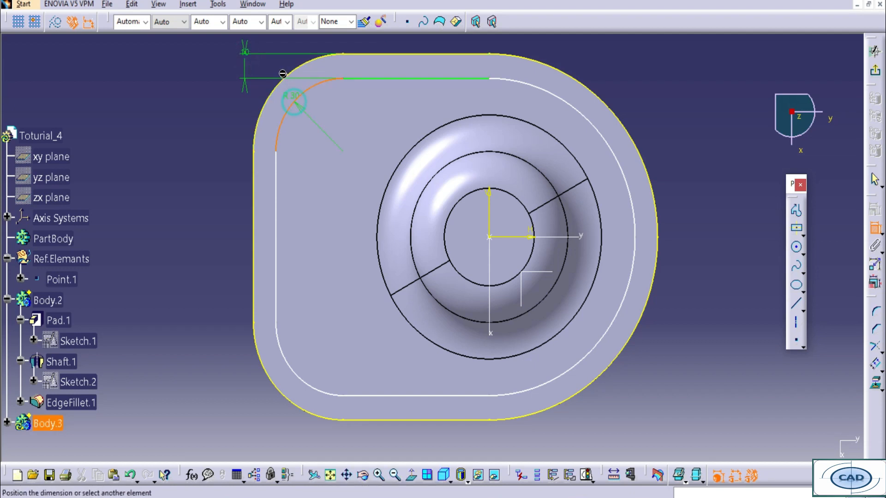
pyautogui.rightClick(244, 90)
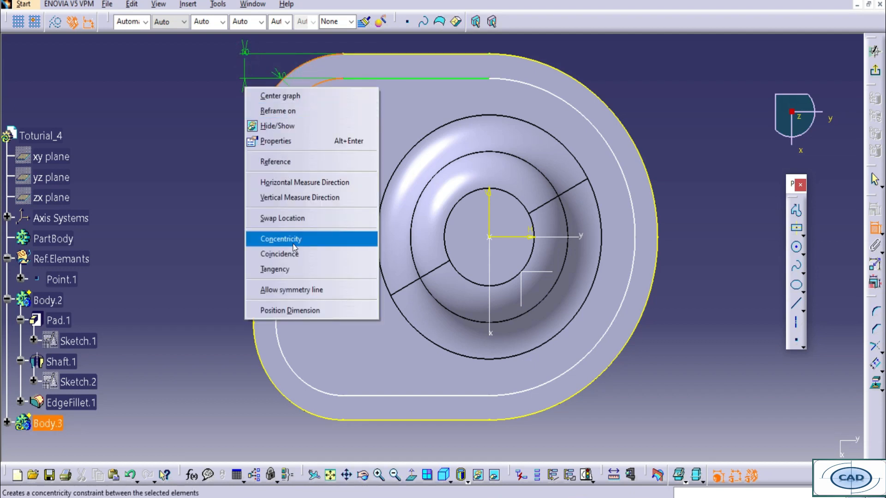
pyautogui.click(286, 238)
pyautogui.click(290, 367)
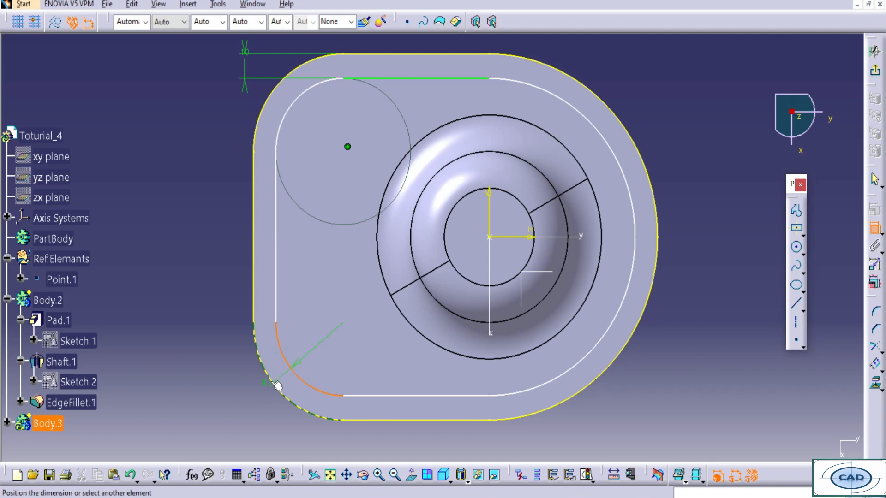
pyautogui.rightClick(191, 331)
pyautogui.click(236, 416)
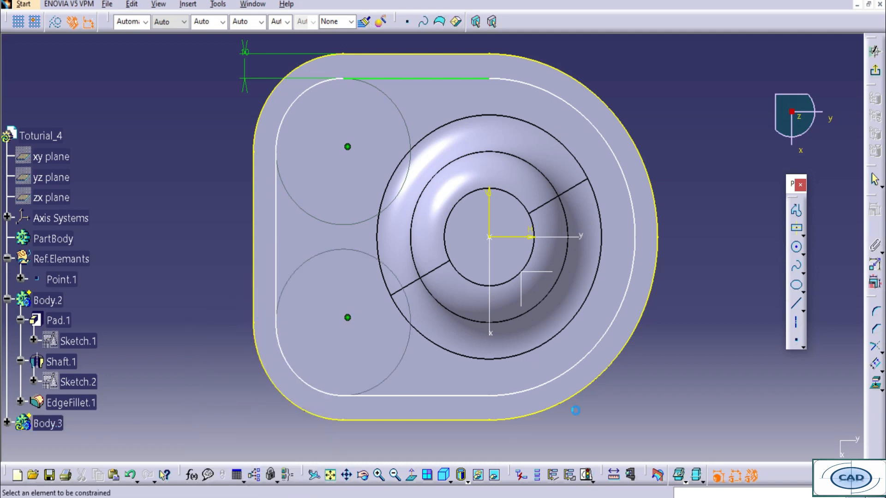
pyautogui.click(568, 368)
pyautogui.rightClick(652, 400)
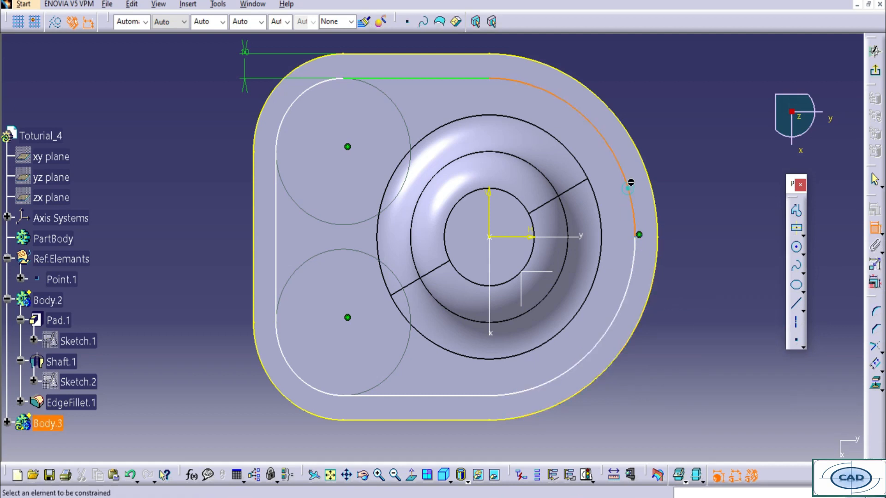
pyautogui.rightClick(658, 134)
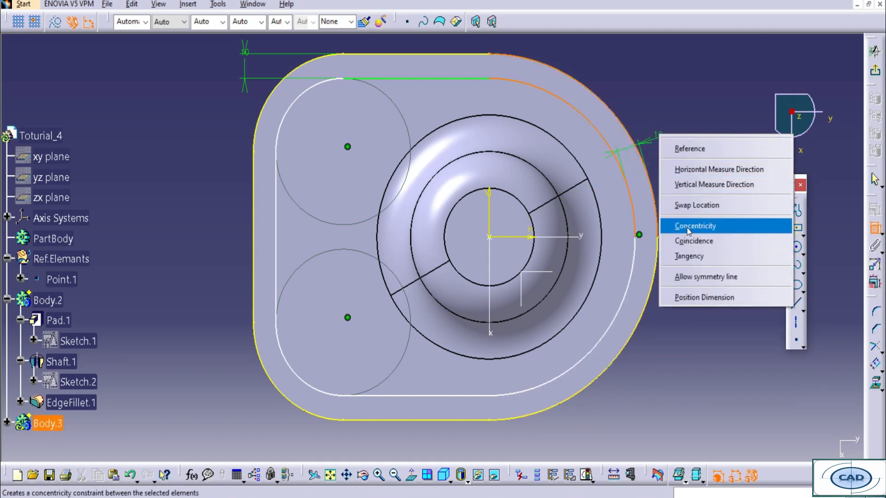
pyautogui.click(684, 225)
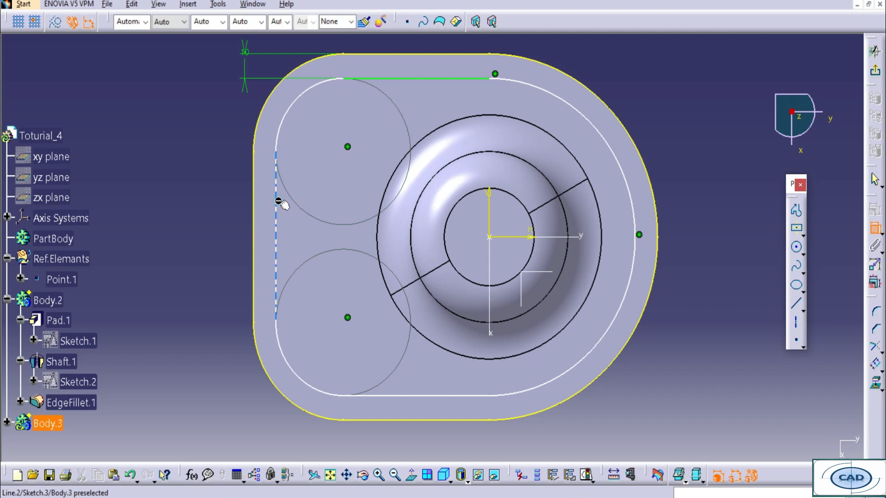
# - Add a tangency constraint between the inner contour's left vertical line and its upper-left arc
pyautogui.rightClick(289, 144)
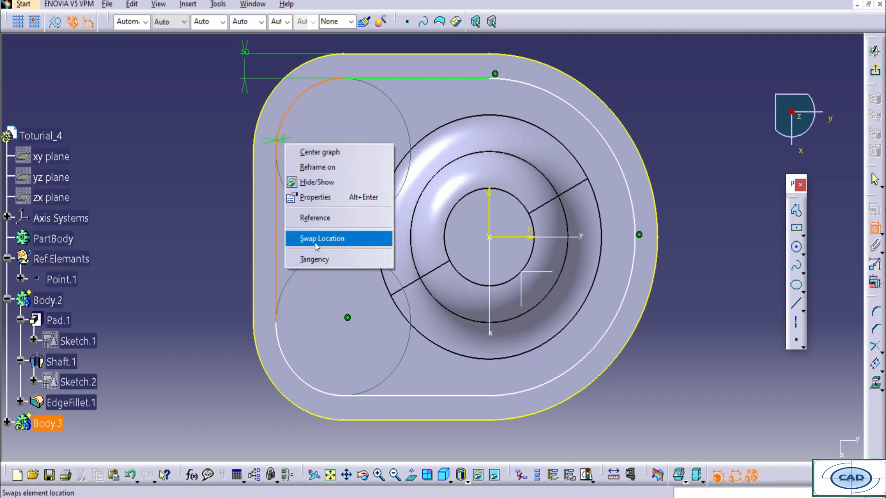
pyautogui.click(317, 257)
# - Try a tangency constraint between the upper-left inner arc and the upper inner line, and undo it
pyautogui.click(303, 90)
pyautogui.click(356, 79)
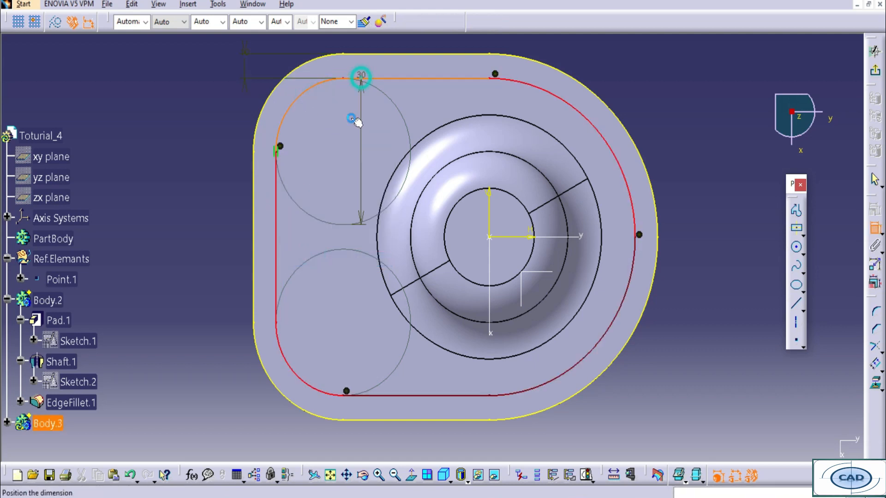
pyautogui.rightClick(351, 117)
pyautogui.click(384, 234)
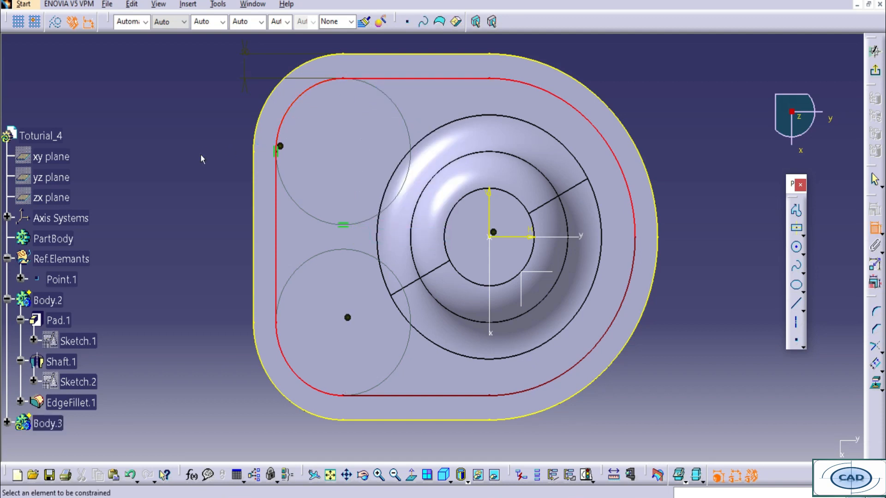
pyautogui.press('Escape')
pyautogui.hotkey('ctrl', 'z')
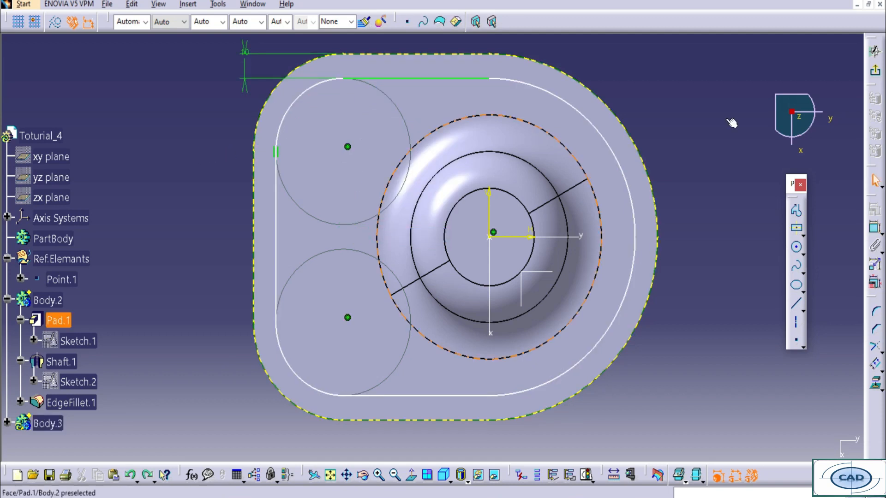
# - Make the upper line of the inner contour tangent to the upper-left arc and to the large upper-right arc
pyautogui.click(322, 86)
pyautogui.rightClick(370, 102)
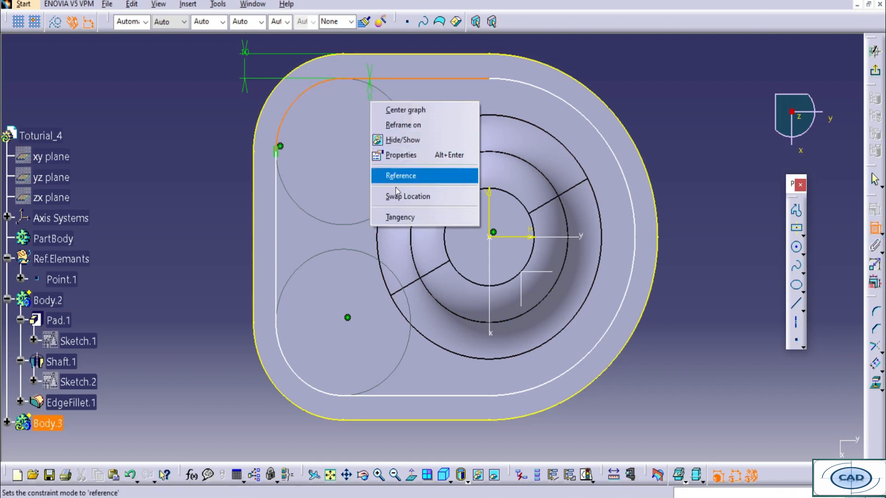
pyautogui.click(417, 217)
pyautogui.click(491, 81)
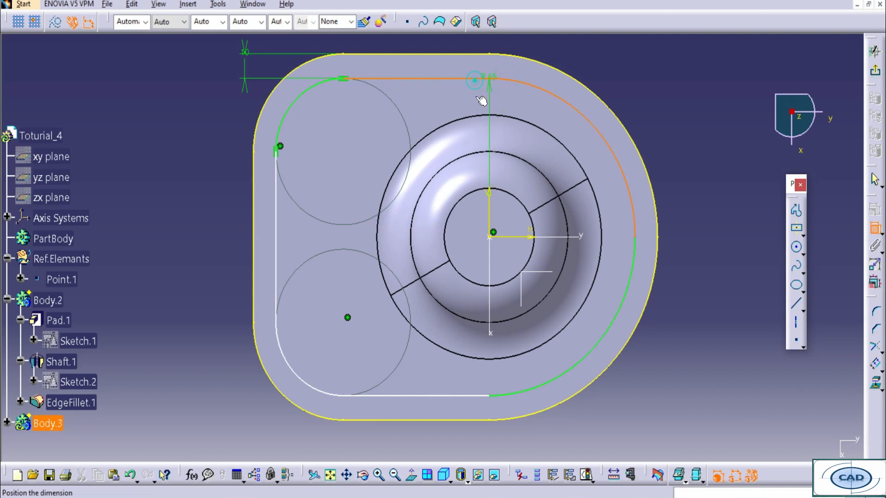
pyautogui.rightClick(483, 130)
pyautogui.click(504, 249)
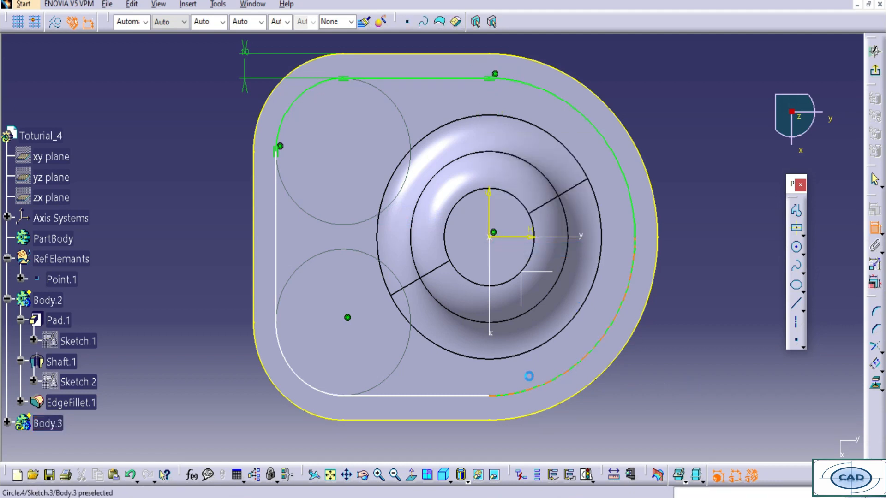
# - Make the inner contour's lower line tangent to both adjoining arcs, and the left line tangent to the lower-left arc
pyautogui.rightClick(510, 377)
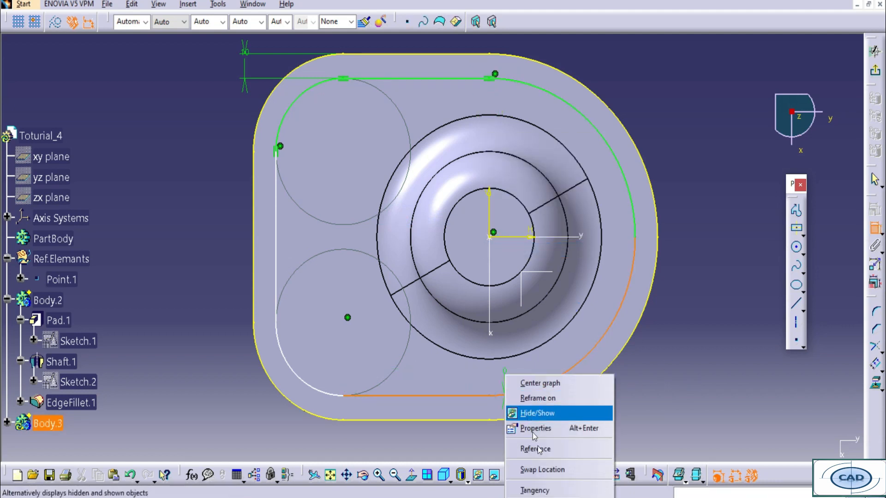
pyautogui.click(536, 458)
pyautogui.click(330, 394)
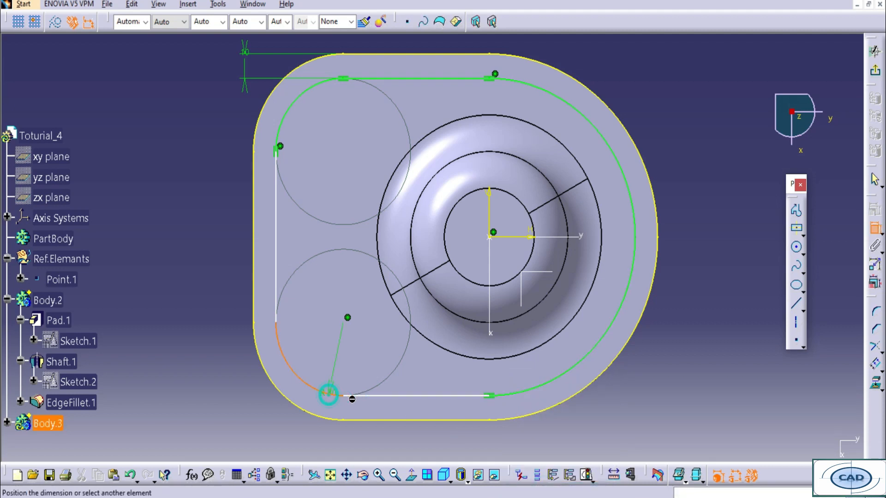
pyautogui.rightClick(357, 396)
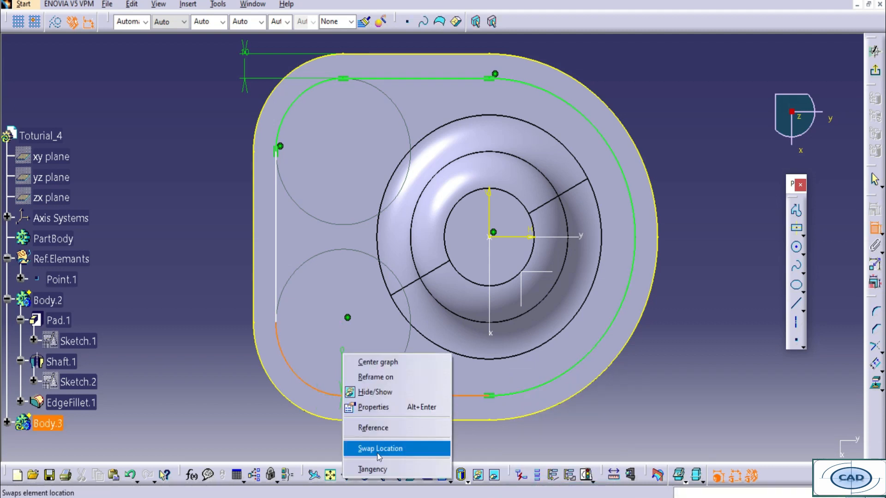
pyautogui.click(373, 468)
pyautogui.click(278, 309)
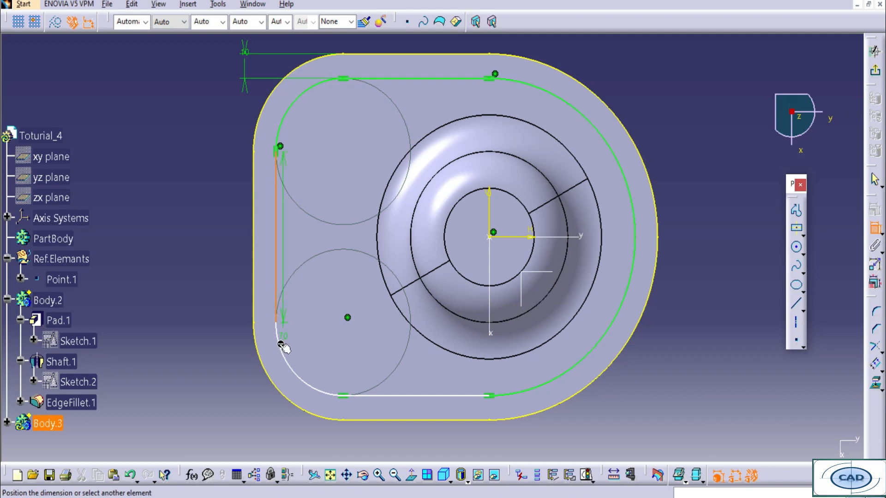
pyautogui.rightClick(196, 291)
pyautogui.click(237, 325)
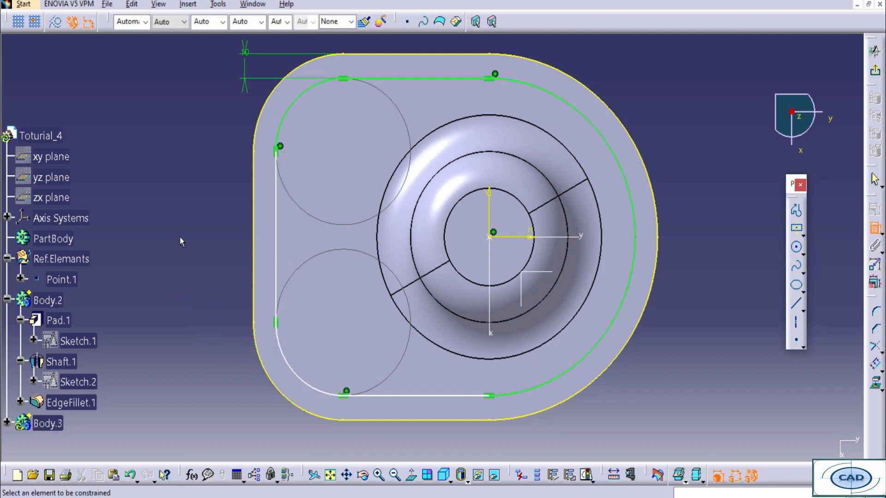
pyautogui.click(254, 217)
pyautogui.click(178, 230)
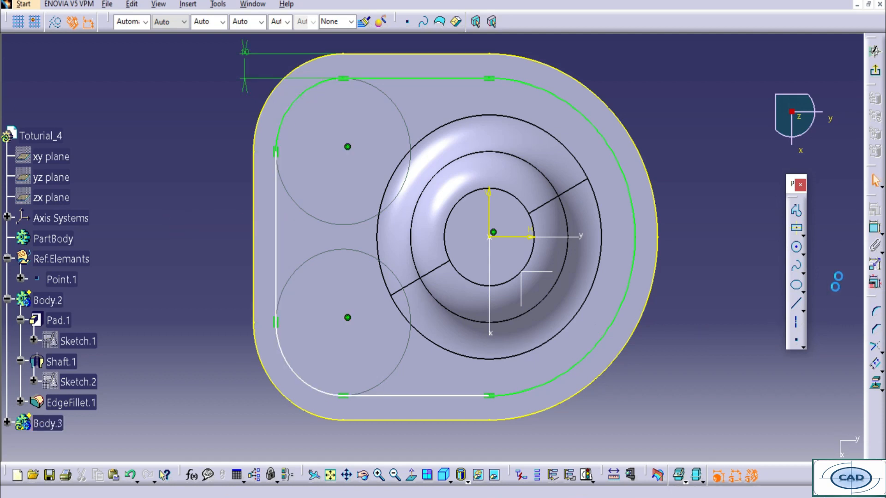
# - Add a radius dimension to the lower-left arc of the inner contour, placed outside the plate outline
pyautogui.click(875, 227)
pyautogui.click(290, 368)
pyautogui.click(213, 400)
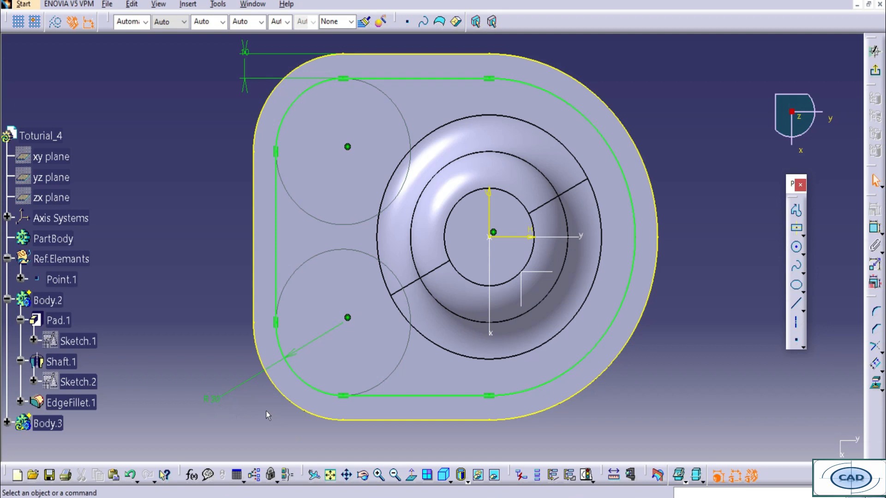
pyautogui.moveTo(342, 167); pyautogui.dragTo(352, 193, button='middle')
pyautogui.hotkey('ctrl', 'q')
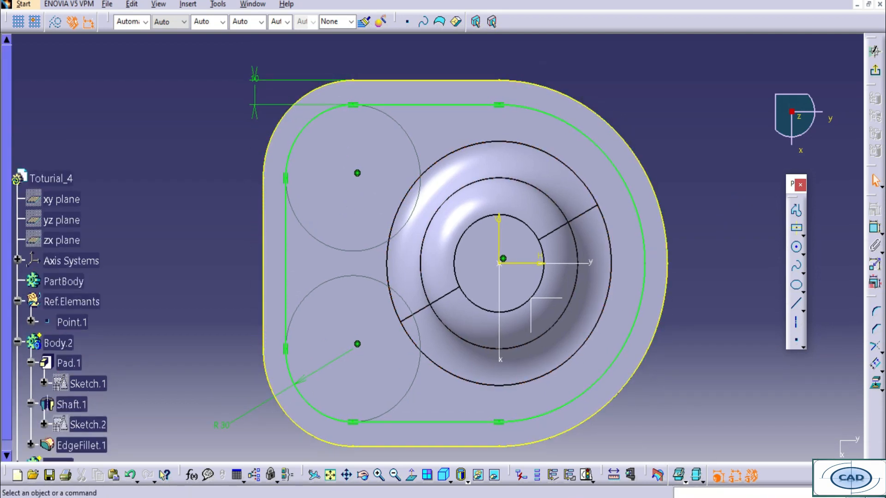
# - Check the reference drawing's rib layout, and sketch a horizontal rectangle across the boss centre that extends beyond both sides of the plate
pyautogui.hotkey('alt', 'Tab')
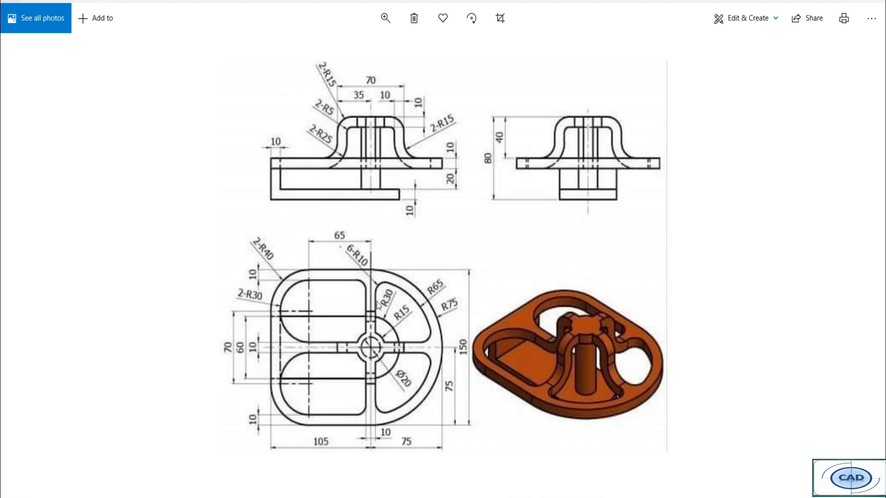
pyautogui.hotkey('alt', 'Tab')
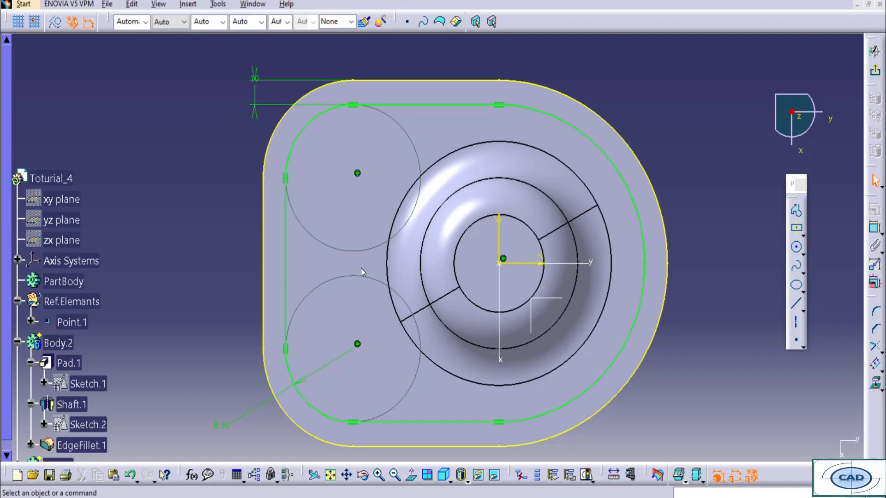
pyautogui.click(801, 234)
pyautogui.click(741, 241)
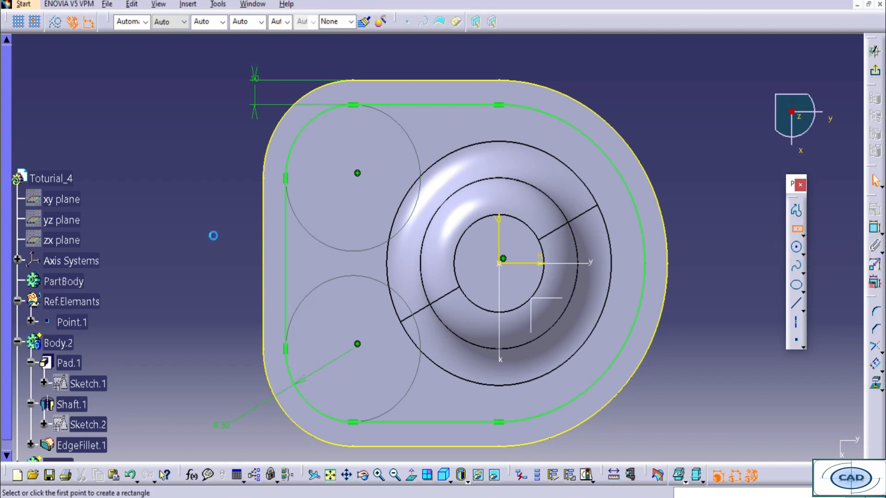
pyautogui.click(213, 235)
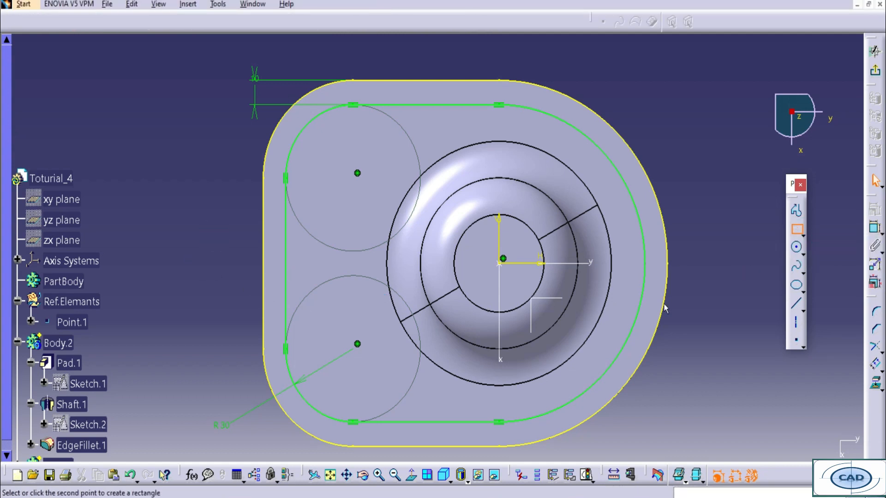
pyautogui.click(718, 289)
pyautogui.click(774, 359)
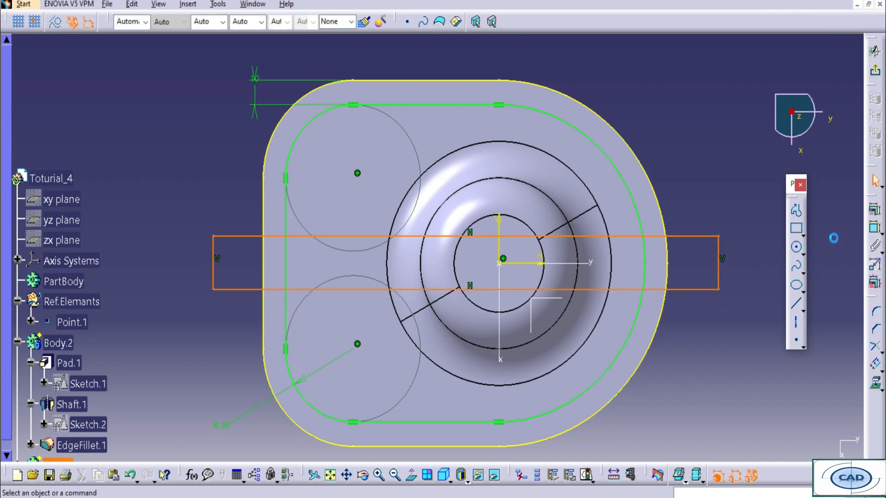
# - Dimension the distance between the rectangle's two horizontal lines and set it to 10 mm
pyautogui.click(875, 229)
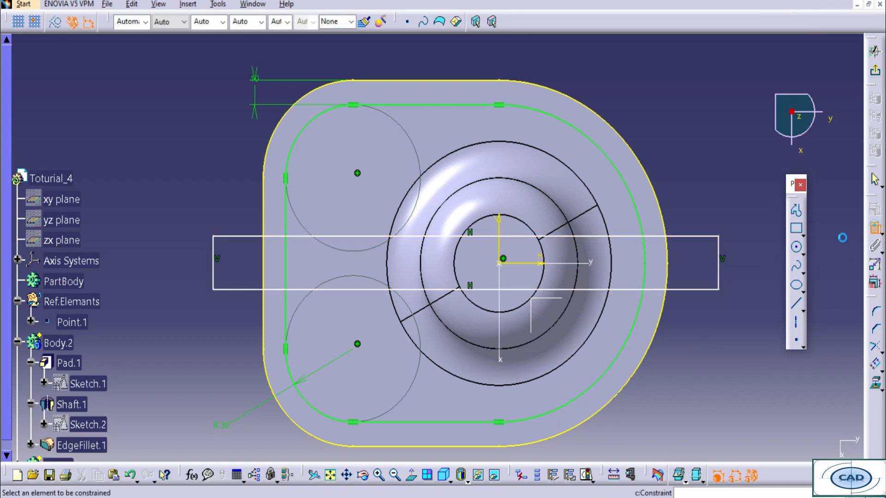
pyautogui.click(466, 237)
pyautogui.click(462, 289)
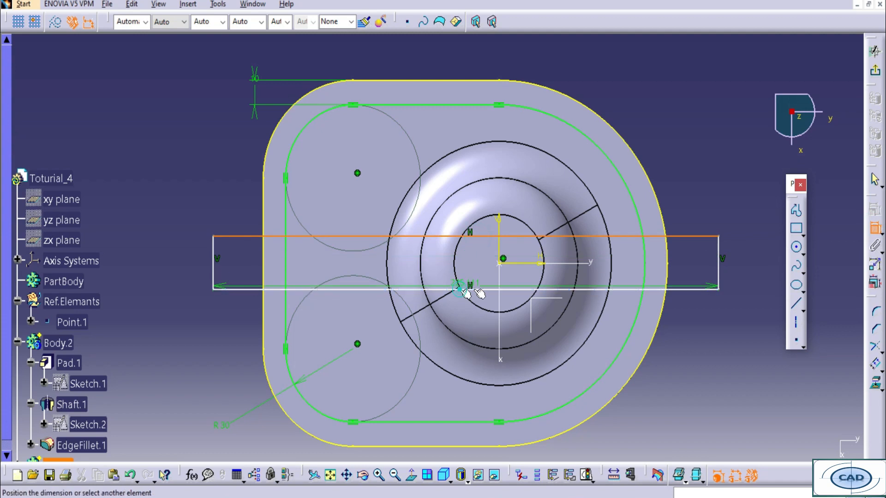
pyautogui.click(747, 257)
pyautogui.doubleClick(748, 257)
pyautogui.write('10mm')
pyautogui.press('Return')
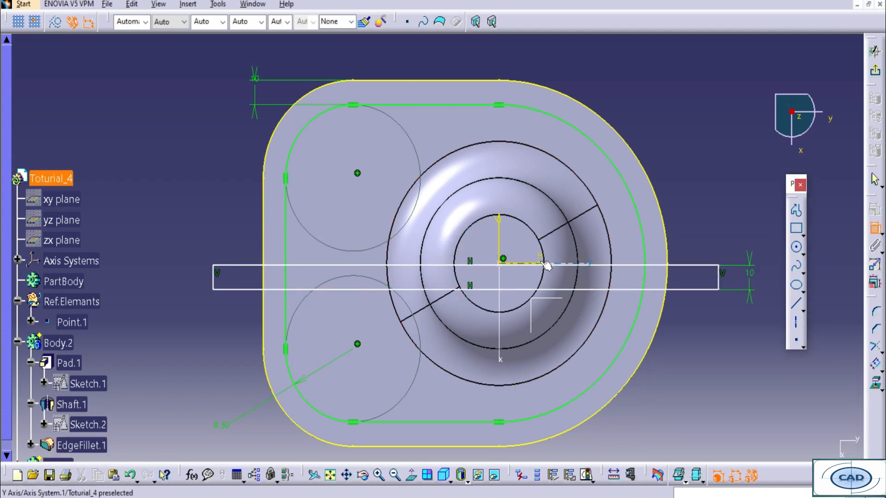
# - Make the rectangle's two horizontal lines symmetric about the sketch's horizontal axis
pyautogui.click(641, 266)
pyautogui.click(629, 290)
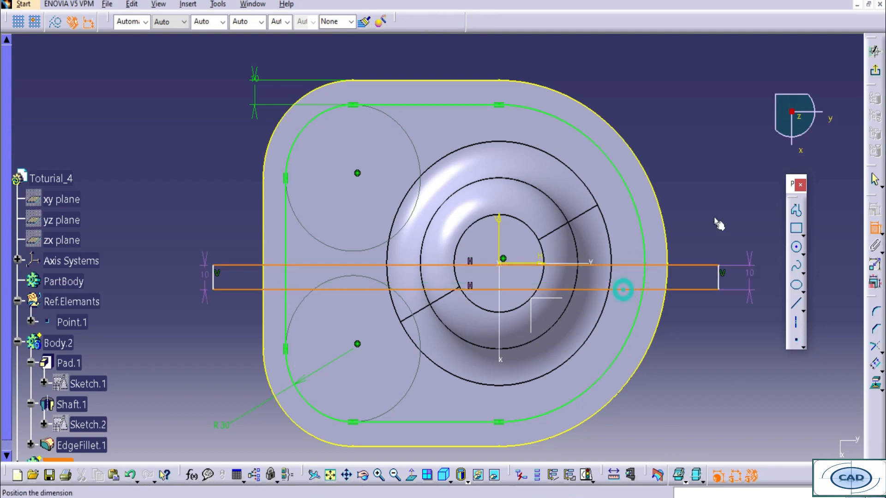
pyautogui.rightClick(719, 217)
pyautogui.click(738, 338)
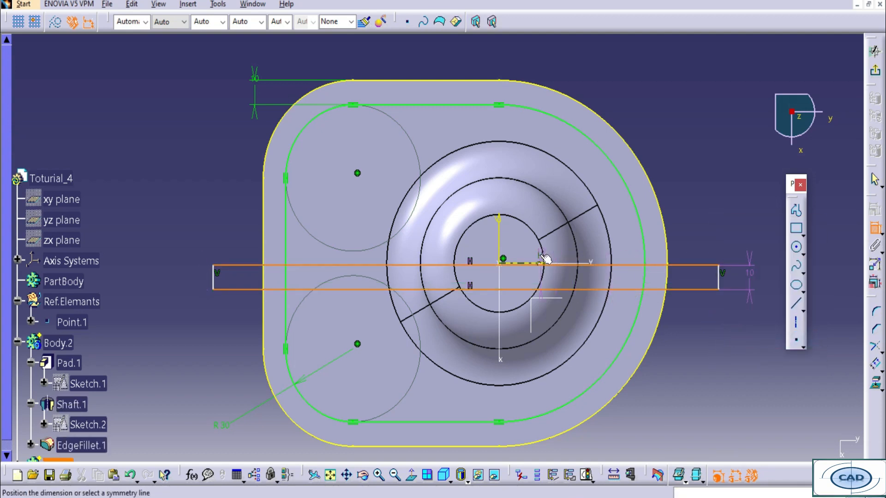
pyautogui.click(553, 262)
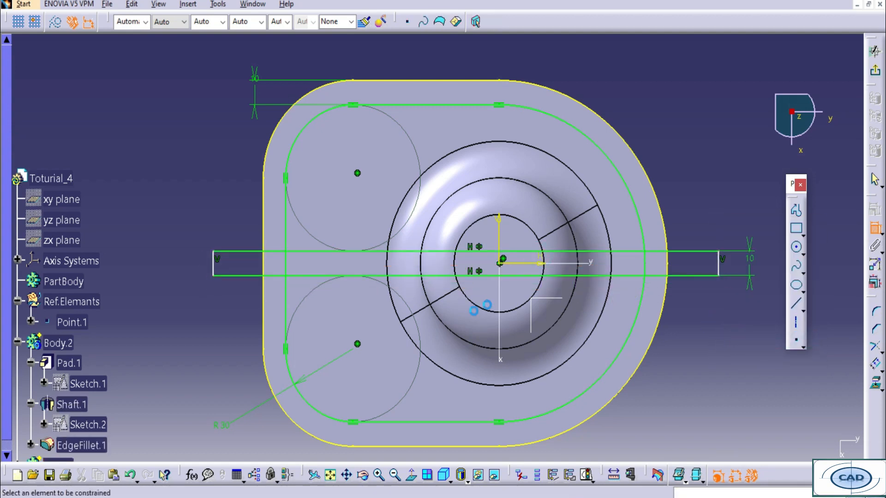
# - Select the whole projected plate outline with Auto Search, switch to construction geometry, and hide the outline
pyautogui.rightClick(664, 319)
pyautogui.moveTo(682, 305)
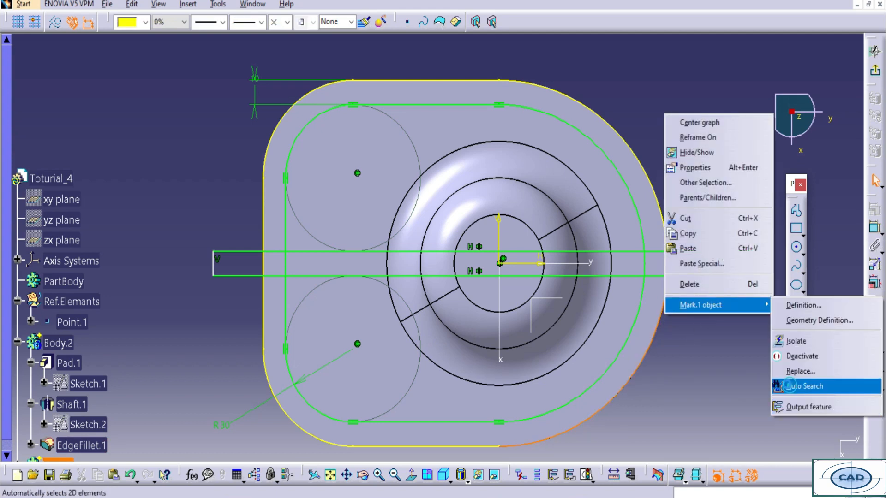
pyautogui.click(804, 386)
pyautogui.click(57, 22)
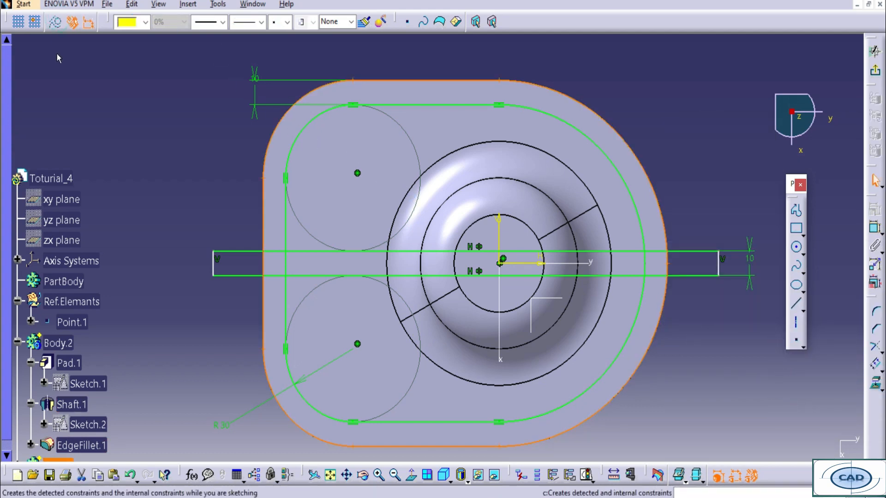
pyautogui.rightClick(280, 130)
pyautogui.click(300, 166)
pyautogui.click(685, 97)
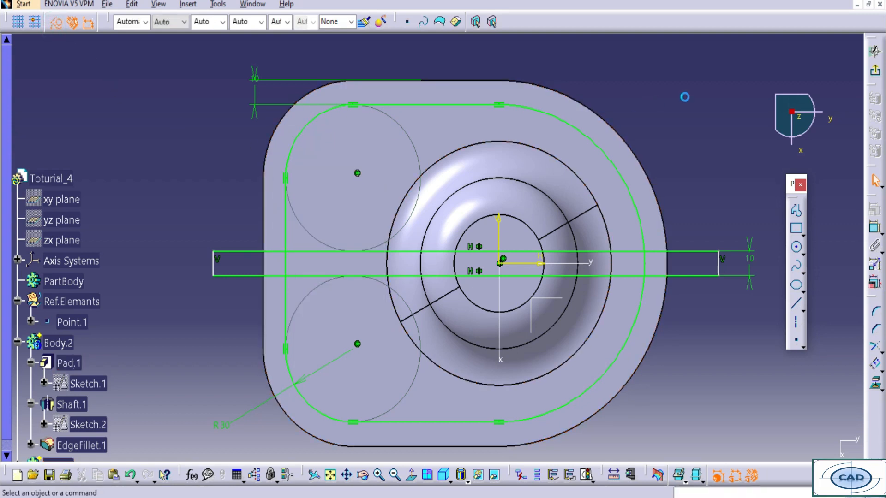
# - Try to trim the rectangle's lower line against the inner contour's right arc and left line, and undo it
pyautogui.click(875, 235)
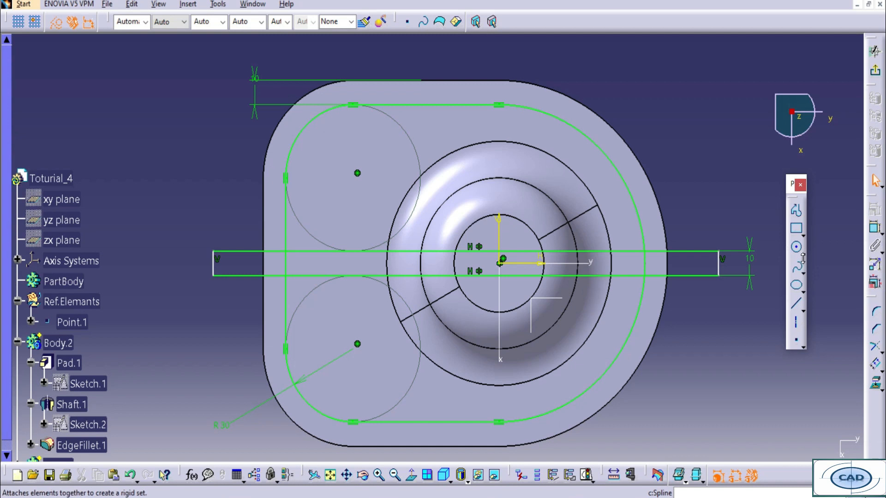
pyautogui.click(876, 349)
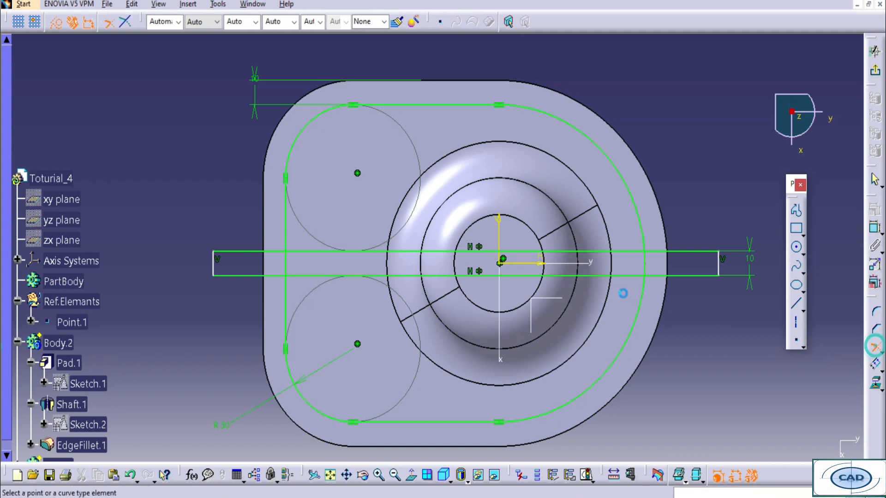
pyautogui.click(640, 276)
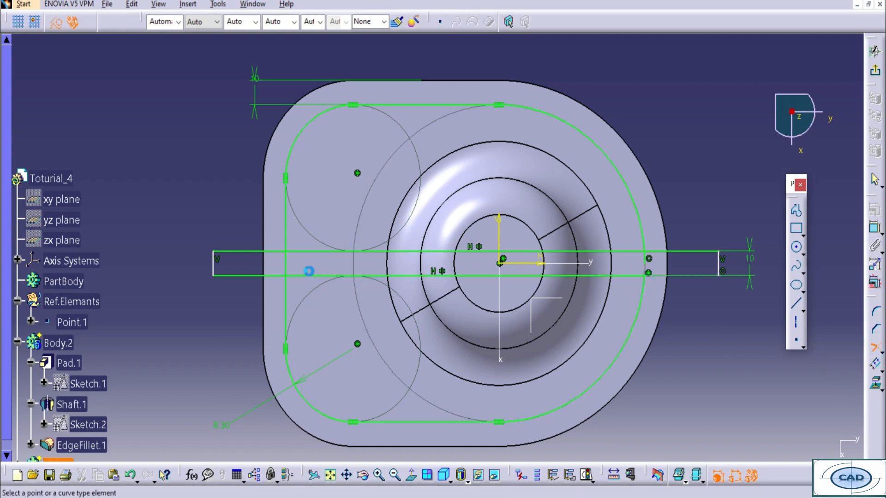
pyautogui.click(291, 279)
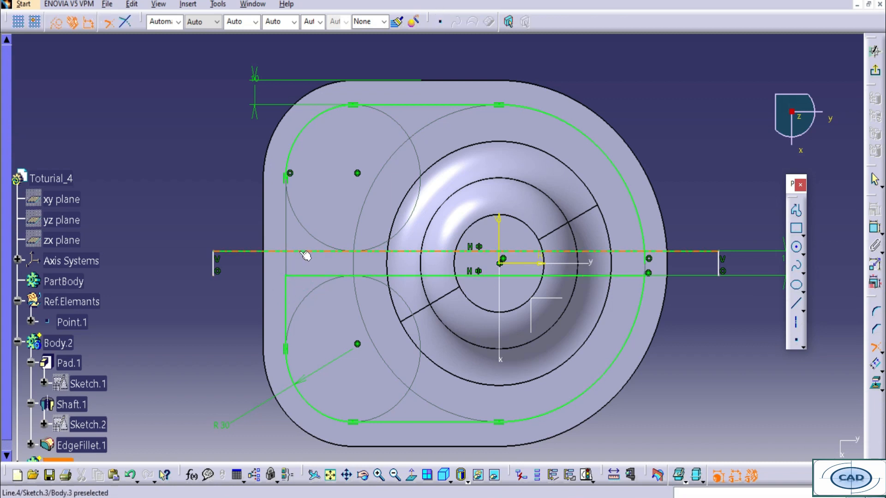
pyautogui.press('Escape')
pyautogui.hotkey('ctrl', 'z')
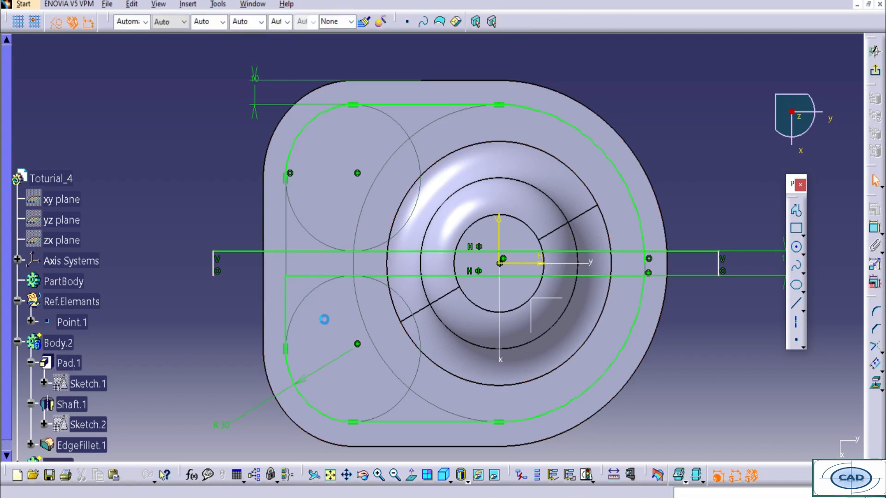
pyautogui.click(710, 407)
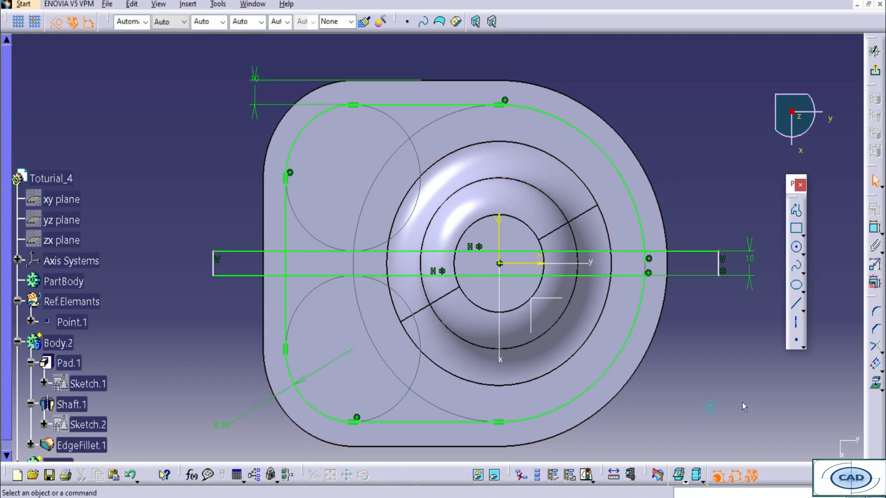
# - Quick-trim the inner contour's left line and right arc between the 10 mm strip's lines, and delete the strip's right end line
pyautogui.click(881, 349)
pyautogui.click(841, 361)
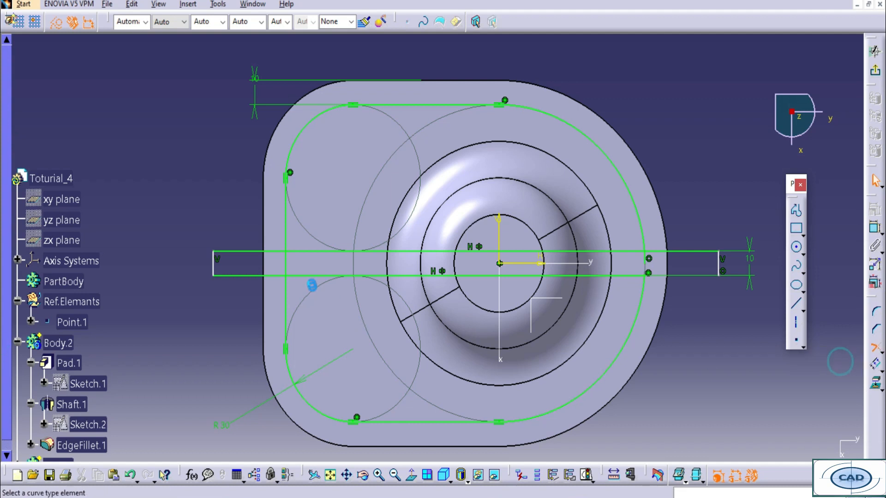
pyautogui.click(639, 264)
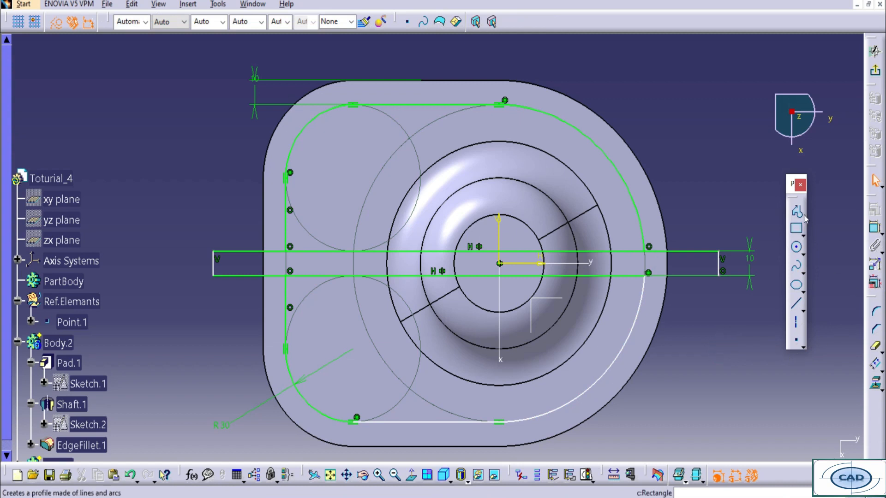
pyautogui.click(719, 264)
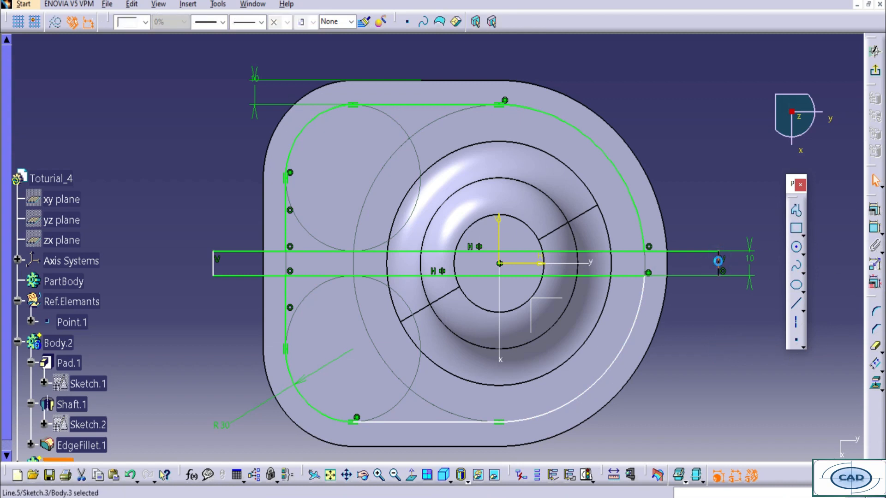
pyautogui.press('Delete')
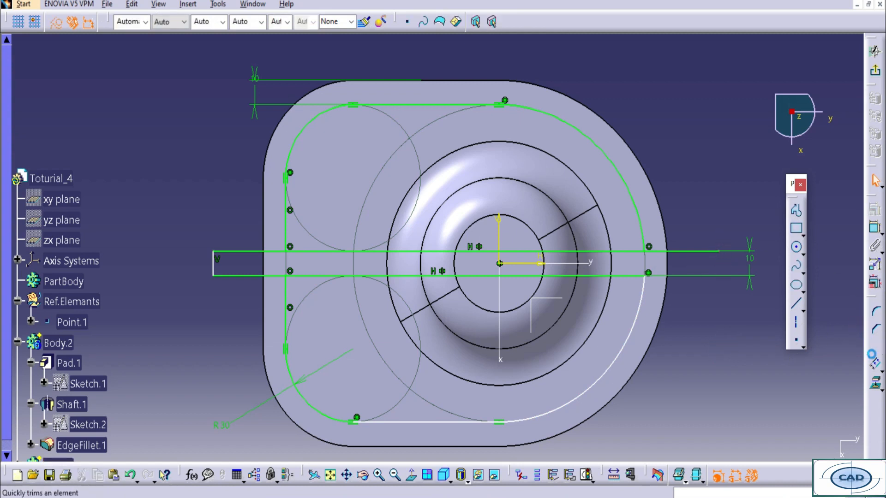
# - Trim both horizontal strip lines to the inner contour's right arcs and left line segments, and delete the leftover left end line
pyautogui.click(882, 354)
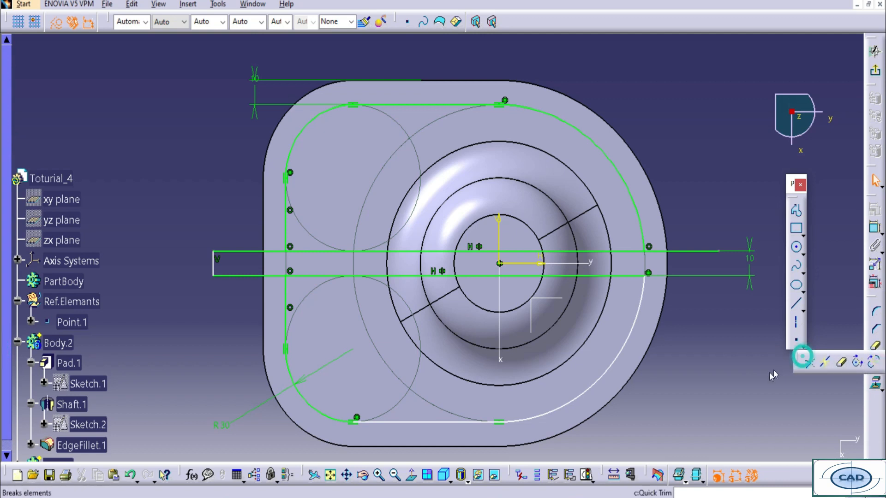
pyautogui.click(876, 365)
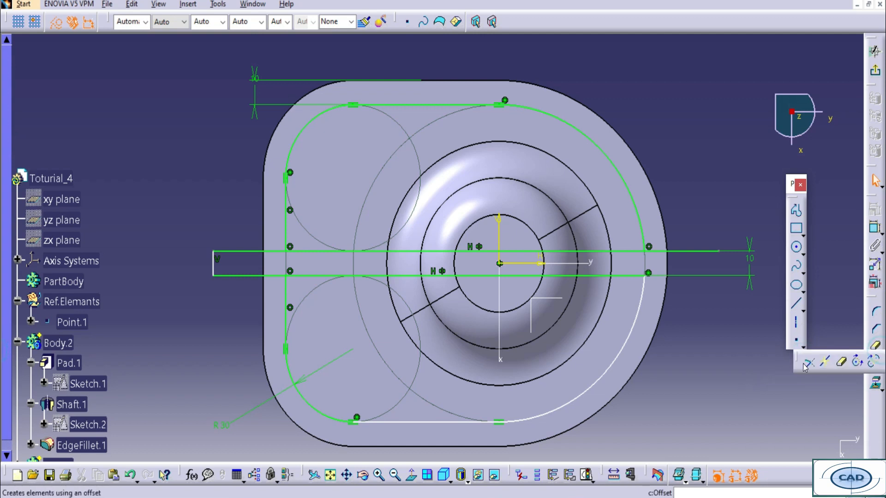
pyautogui.moveTo(751, 414); pyautogui.dragTo(697, 391)
pyautogui.click(704, 412)
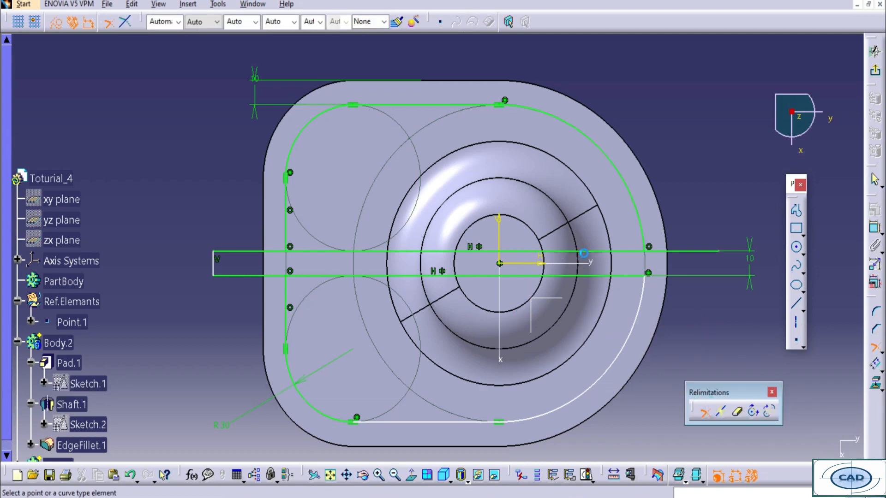
pyautogui.click(642, 218)
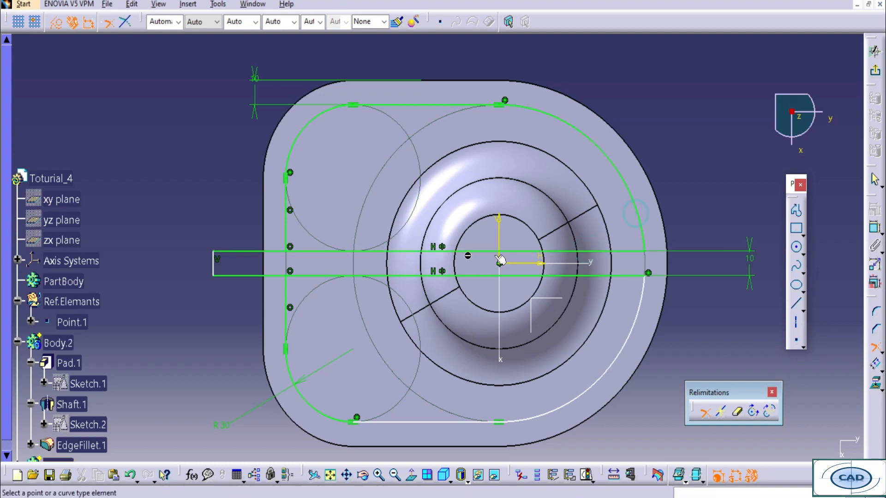
pyautogui.click(310, 251)
pyautogui.click(300, 275)
pyautogui.click(615, 279)
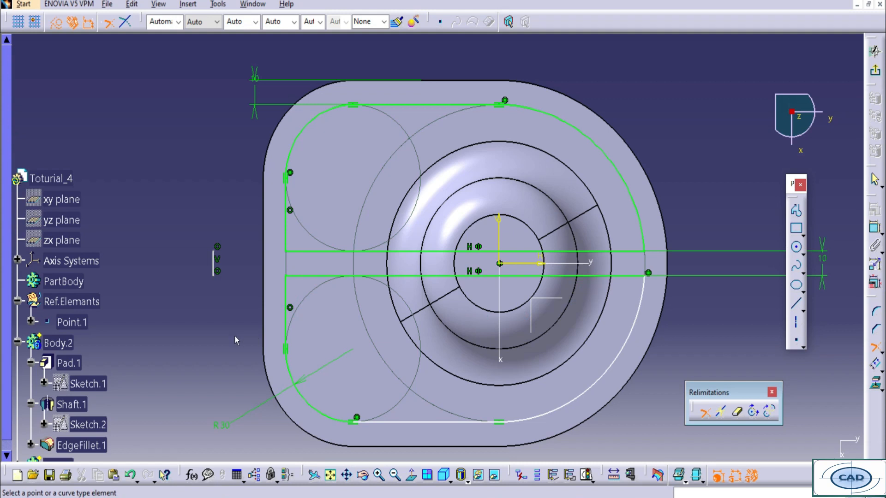
pyautogui.click(214, 267)
pyautogui.press('Delete')
# - Add a radius dimension to the large lower-right arc of the inner contour, and check the reference drawing for the vertical rib
pyautogui.click(874, 227)
pyautogui.click(638, 317)
pyautogui.click(586, 370)
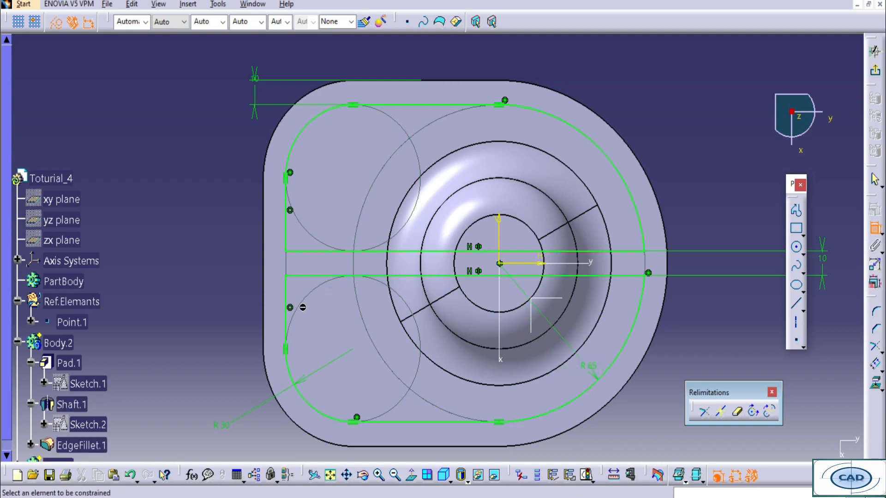
pyautogui.click(796, 266)
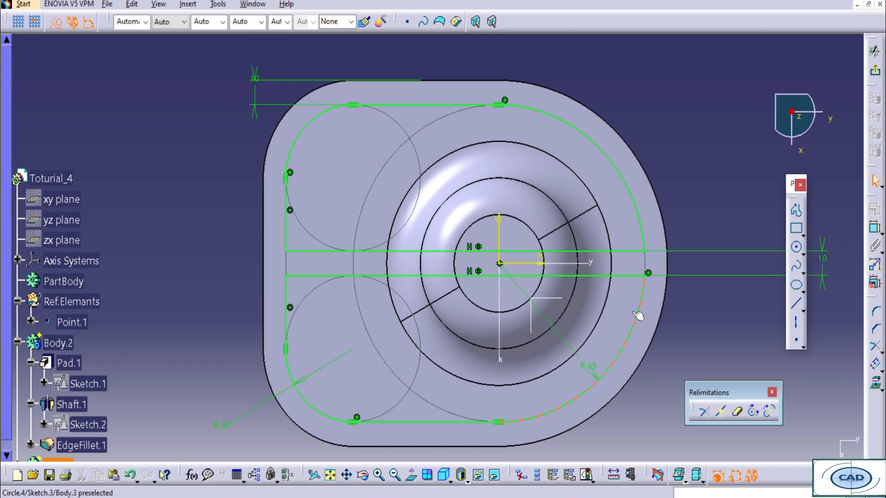
pyautogui.hotkey('alt', 'Tab')
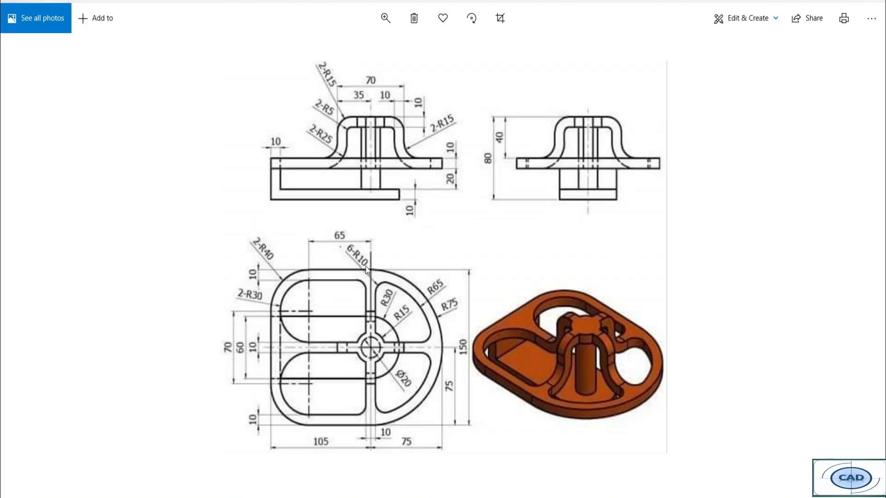
pyautogui.hotkey('alt', 'Tab')
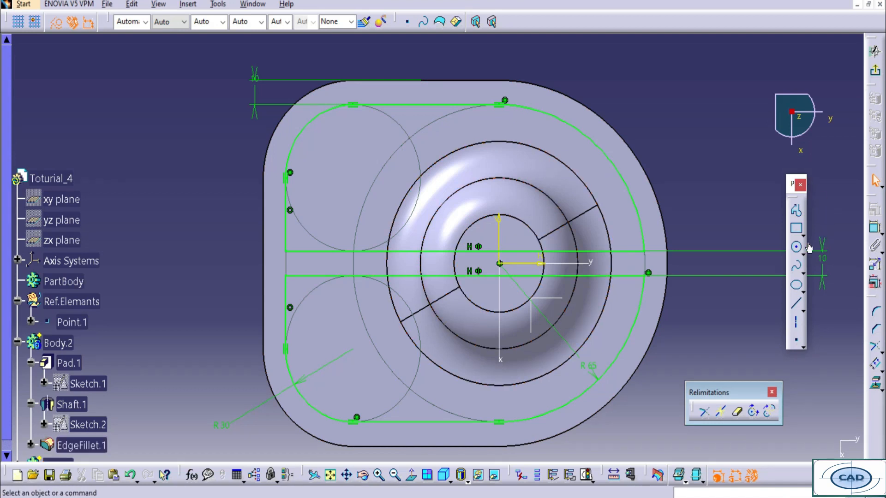
pyautogui.click(794, 233)
pyautogui.click(468, 62)
pyautogui.moveTo(510, 393); pyautogui.dragTo(501, 324, button='middle')
# - Switch construction mode off and sketch a vertical rectangle about 23 mm wide and 177 mm long through the boss centre, beyond the plate edges
pyautogui.click(53, 22)
pyautogui.click(795, 236)
pyautogui.click(795, 235)
pyautogui.moveTo(231, 142); pyautogui.dragTo(258, 215, button='middle')
pyautogui.click(505, 69)
pyautogui.moveTo(544, 277); pyautogui.dragTo(513, 167, button='middle')
pyautogui.click(527, 393)
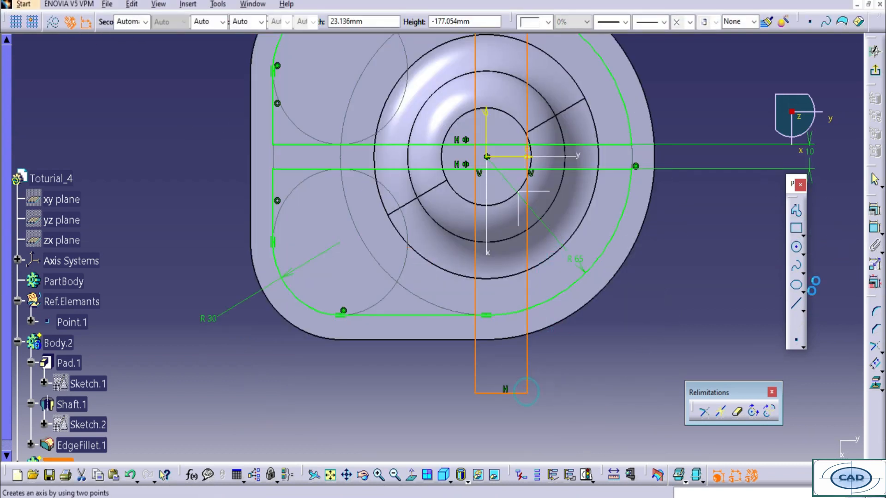
# - Constrain the vertical rectangle's two long lines to be symmetric about the sketch's vertical axis
pyautogui.click(875, 228)
pyautogui.click(475, 147)
pyautogui.click(527, 133)
pyautogui.rightClick(508, 138)
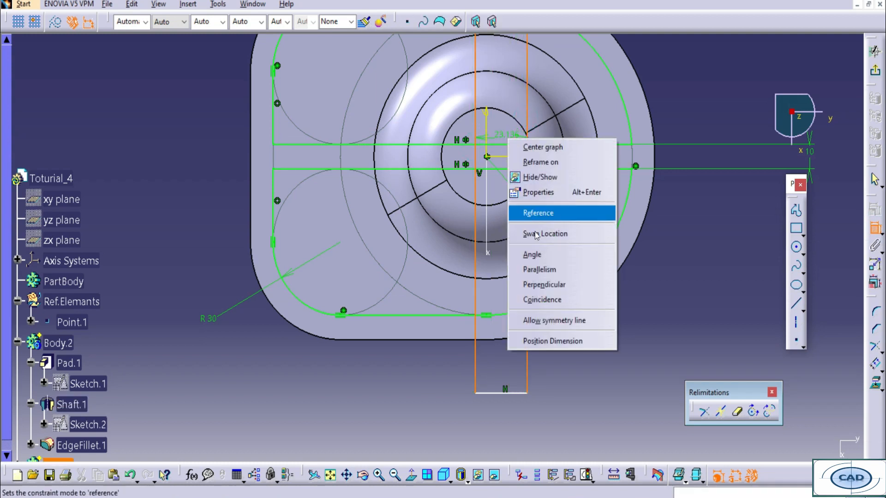
pyautogui.click(554, 320)
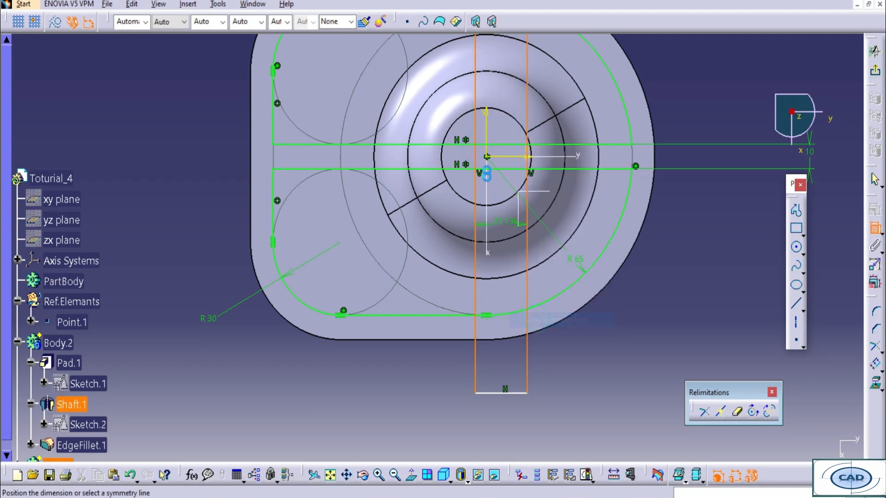
pyautogui.click(487, 130)
# - Dimension the distance between the vertical rectangle's two long lines and set it to 10 mm
pyautogui.moveTo(487, 131); pyautogui.dragTo(498, 290, button='middle')
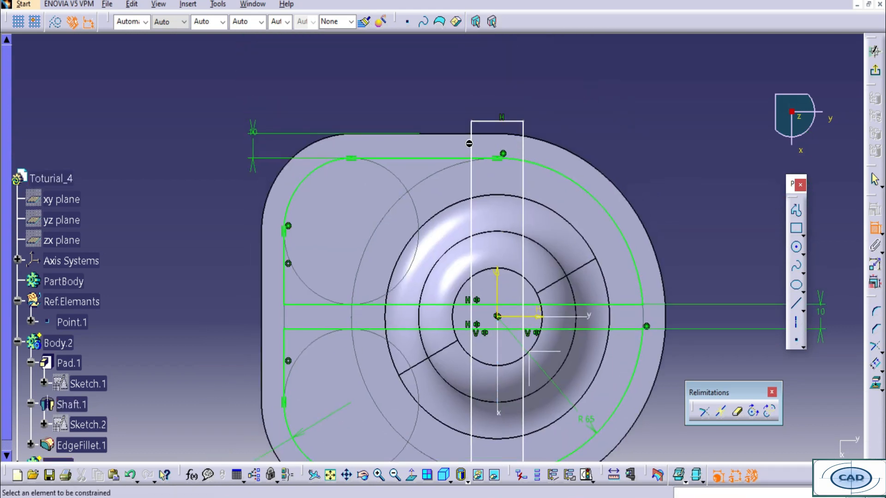
pyautogui.click(472, 147)
pyautogui.click(524, 156)
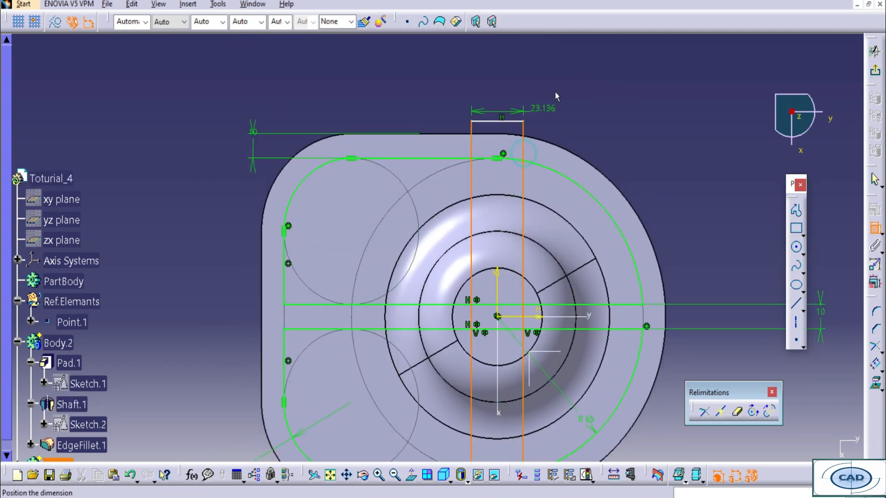
pyautogui.doubleClick(554, 90)
pyautogui.write('10mm')
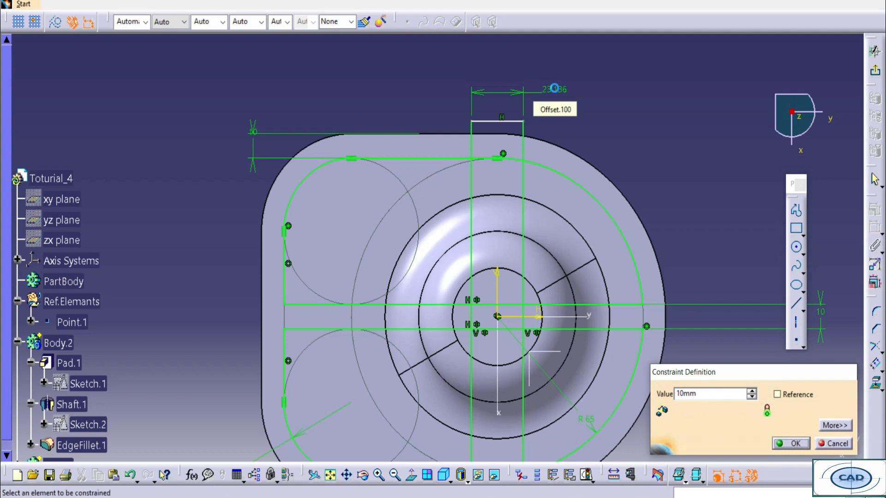
pyautogui.press('Return')
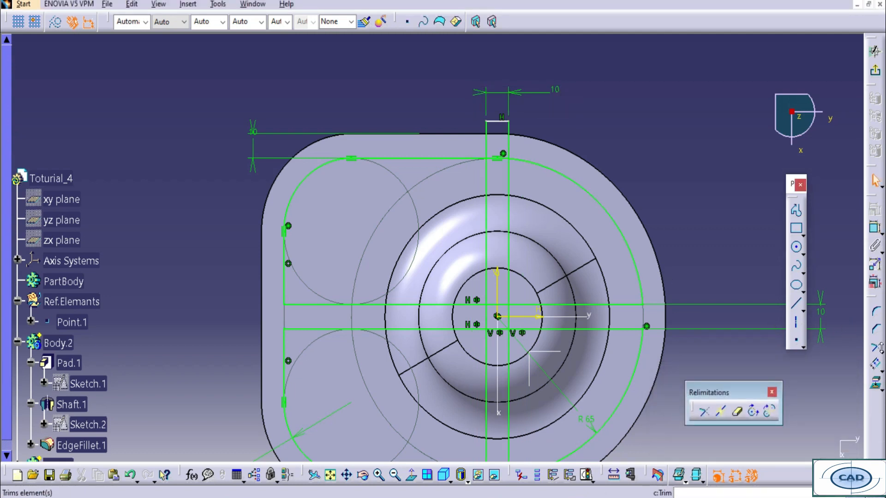
# - Quick-trim the vertical strip's upper end line and the inner contour's segments between the strip's lines at both edges
pyautogui.click(881, 349)
pyautogui.click(843, 358)
pyautogui.click(495, 121)
pyautogui.moveTo(514, 237); pyautogui.dragTo(507, 141, button='middle')
pyautogui.click(489, 63)
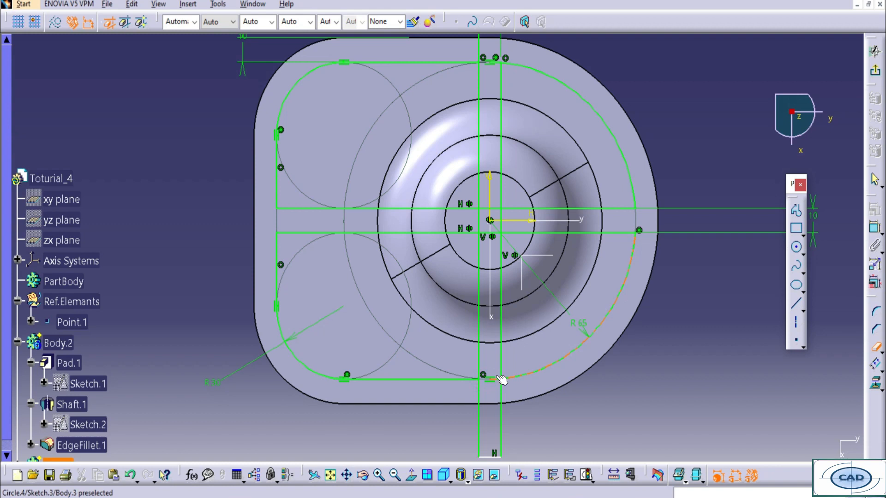
pyautogui.moveTo(492, 380); pyautogui.dragTo(496, 329, button='middle')
pyautogui.press('Escape')
# - Try to trim the vertical strip's lines to the inner contour's lower edge and the upper horizontal rib line
pyautogui.click(879, 351)
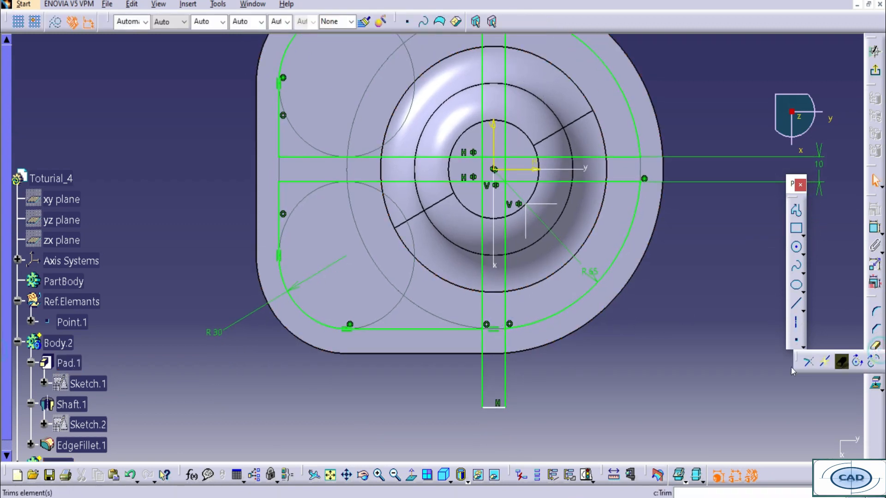
pyautogui.moveTo(839, 411); pyautogui.dragTo(778, 415)
pyautogui.click(772, 418)
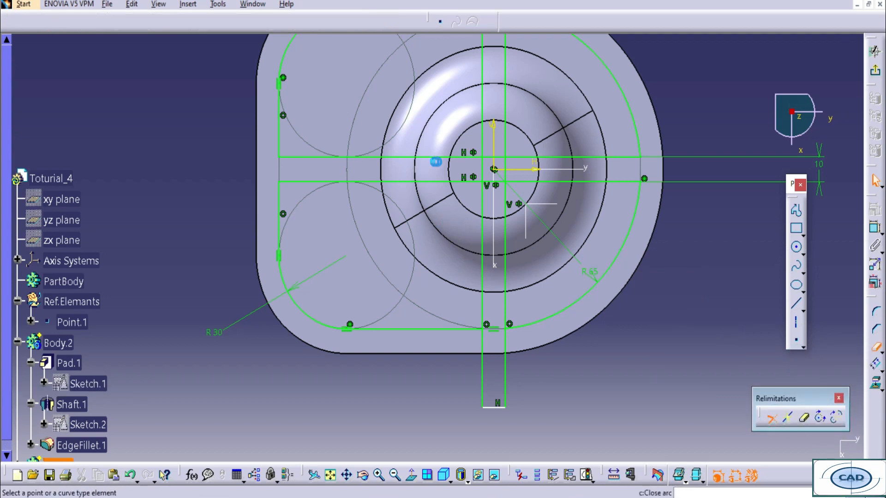
pyautogui.click(484, 201)
pyautogui.click(475, 329)
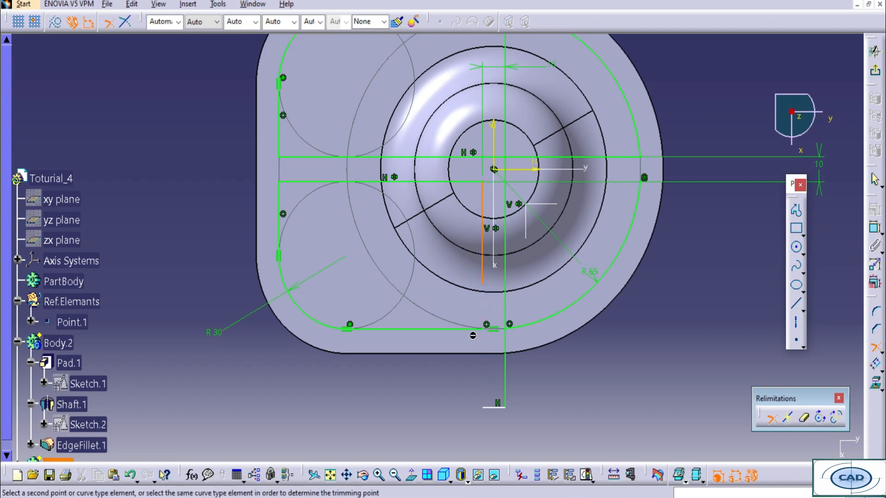
pyautogui.click(507, 309)
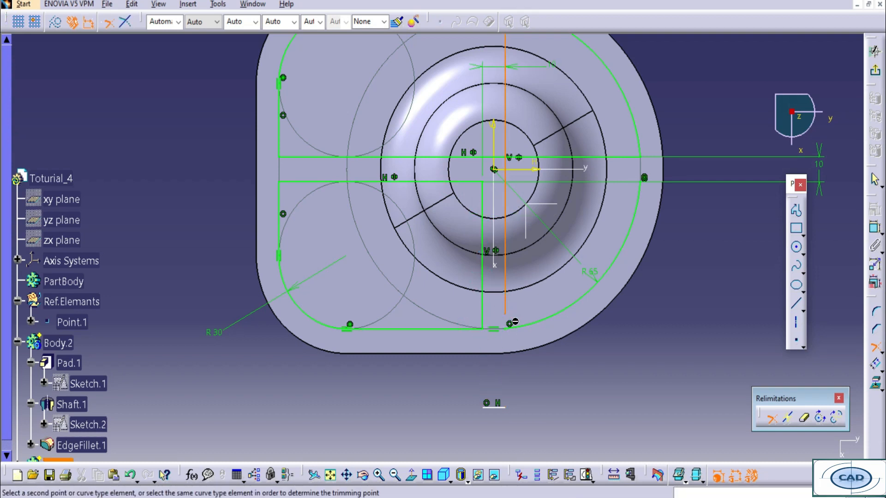
pyautogui.click(523, 326)
pyautogui.moveTo(508, 136); pyautogui.dragTo(510, 219, button='middle')
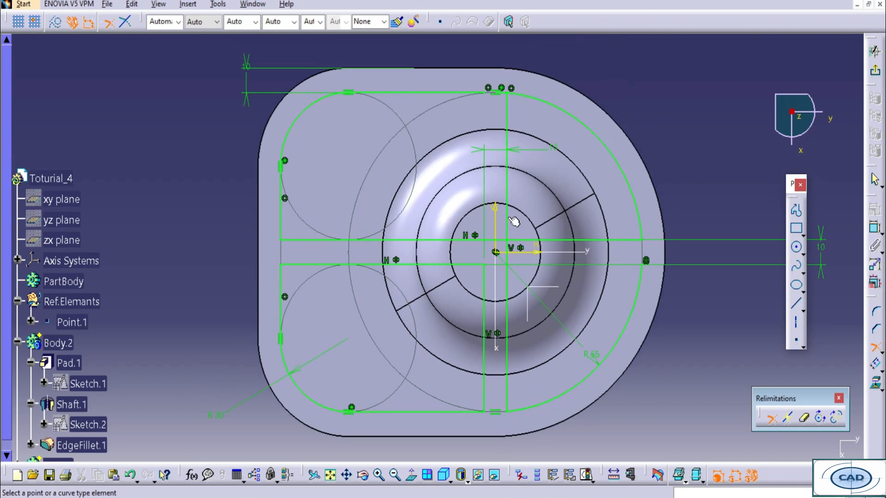
pyautogui.click(509, 219)
pyautogui.click(528, 240)
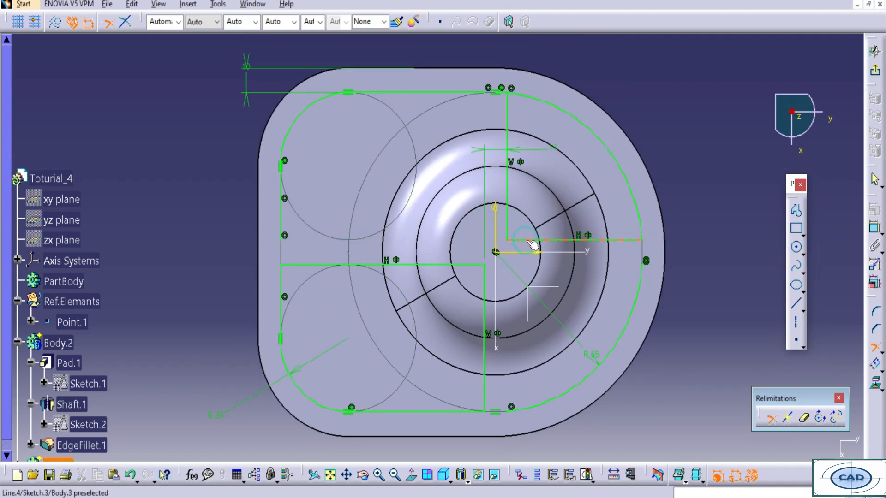
# - Undo the corner trims made on the vertical and horizontal rib lines
pyautogui.press('Escape')
pyautogui.hotkey('ctrl', 'z')
pyautogui.hotkey('ctrl', 'z')
pyautogui.hotkey('ctrl', 'z')
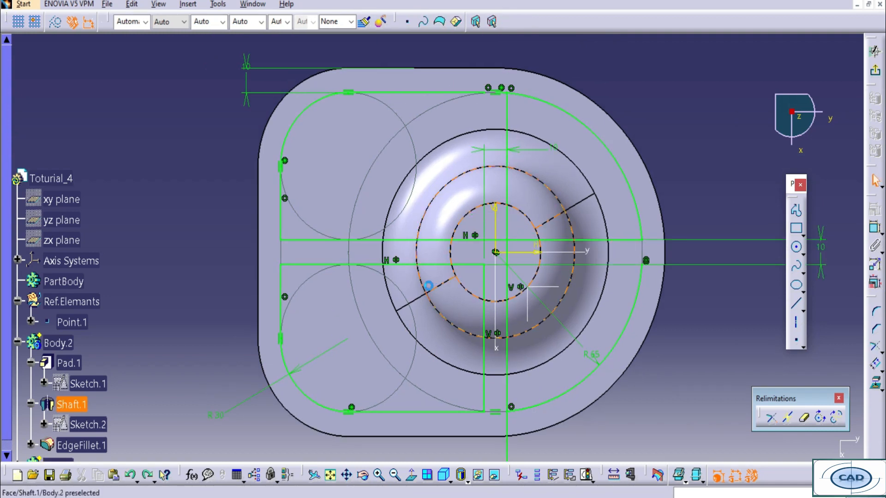
pyautogui.hotkey('ctrl', 'z')
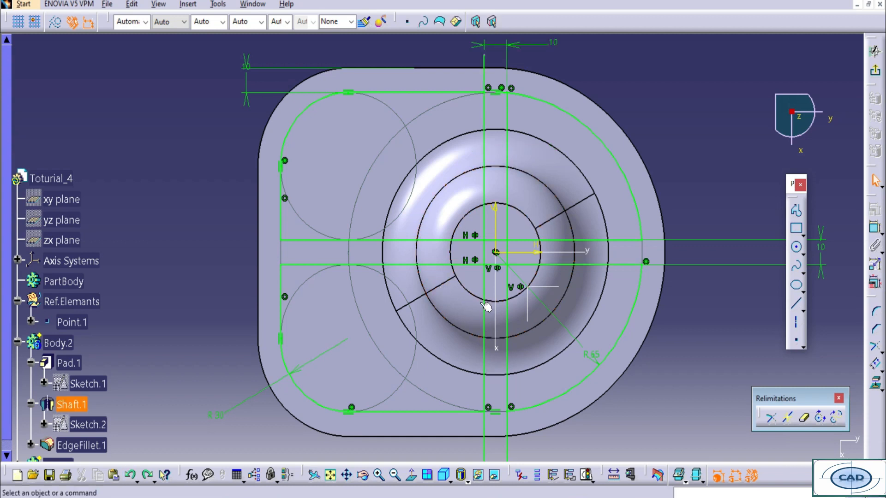
# - Quick-trim the horizontal and vertical rib lines inside their central crossing
pyautogui.click(805, 418)
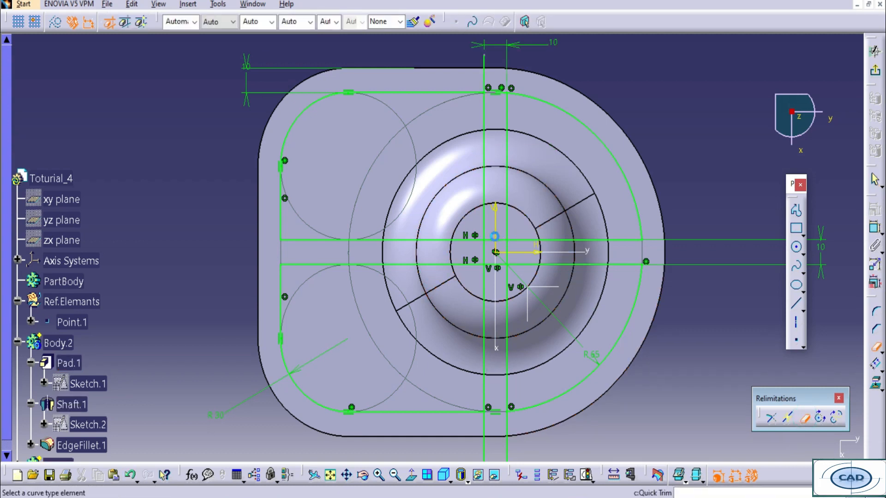
pyautogui.click(497, 241)
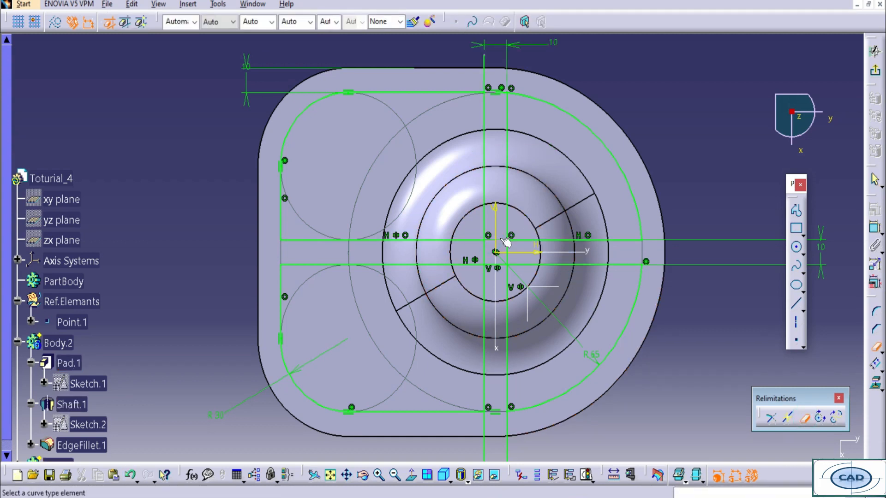
pyautogui.click(502, 264)
pyautogui.click(485, 256)
pyautogui.moveTo(522, 258); pyautogui.dragTo(516, 264, button='middle')
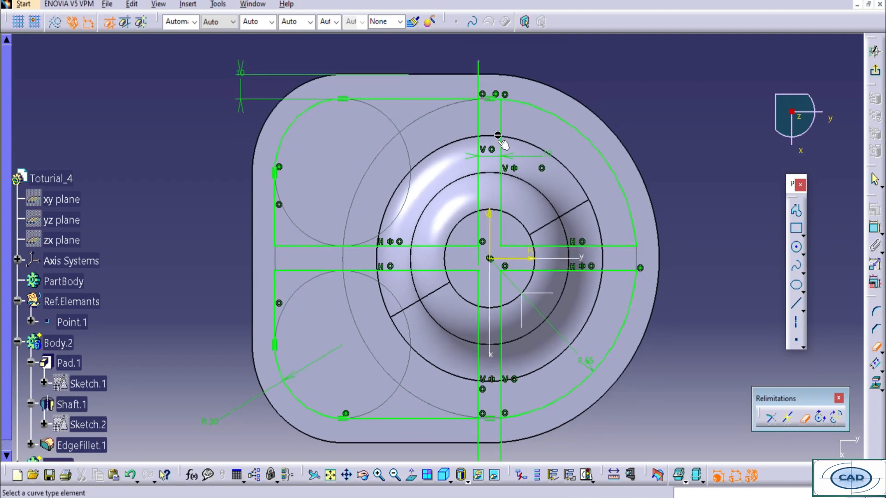
# - Trim the right vertical rib line and the upper-right arc of the inner contour to each other
pyautogui.click(803, 417)
pyautogui.click(772, 420)
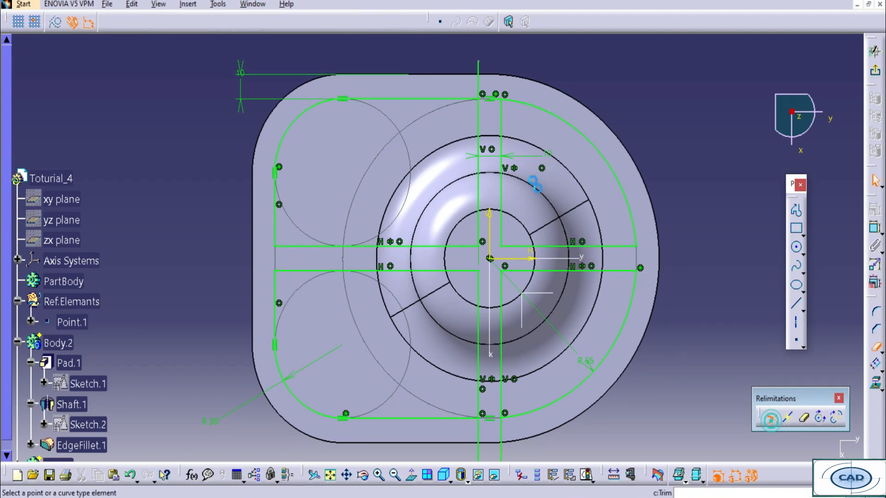
pyautogui.click(513, 101)
pyautogui.click(501, 110)
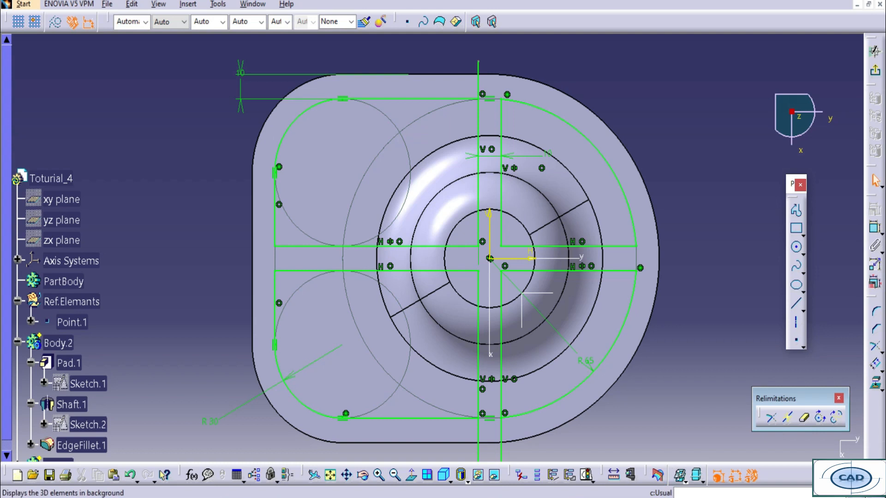
# - Dim the 3D geometry displayed in the sketch background
pyautogui.click(686, 483)
pyautogui.click(690, 475)
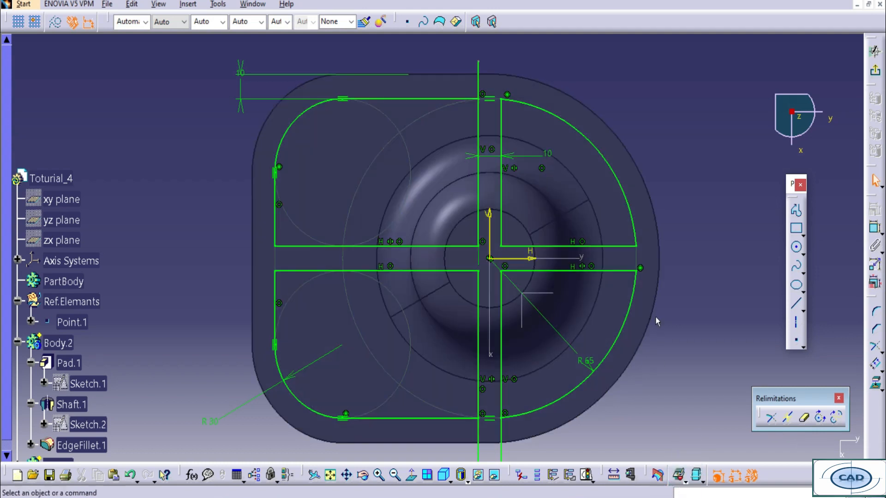
pyautogui.click(784, 364)
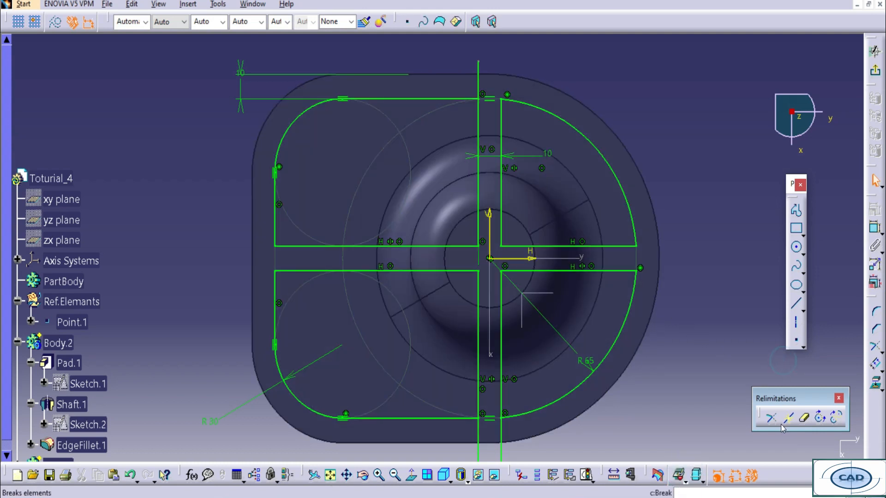
# - Trim the left vertical rib line to the contour's bottom line and the right one to the lower-right arc
pyautogui.doubleClick(505, 412)
pyautogui.click(459, 418)
pyautogui.click(479, 390)
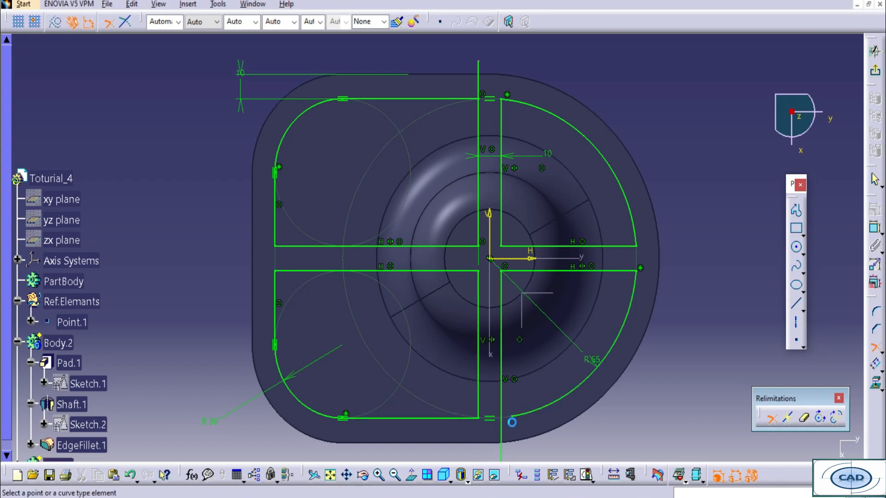
pyautogui.click(521, 411)
pyautogui.click(501, 395)
pyautogui.moveTo(579, 420)
pyautogui.mouseDown(button='middle')
pyautogui.moveTo(589, 369)
pyautogui.moveTo(557, 334)
pyautogui.mouseUp(button='middle')
pyautogui.press('Escape')
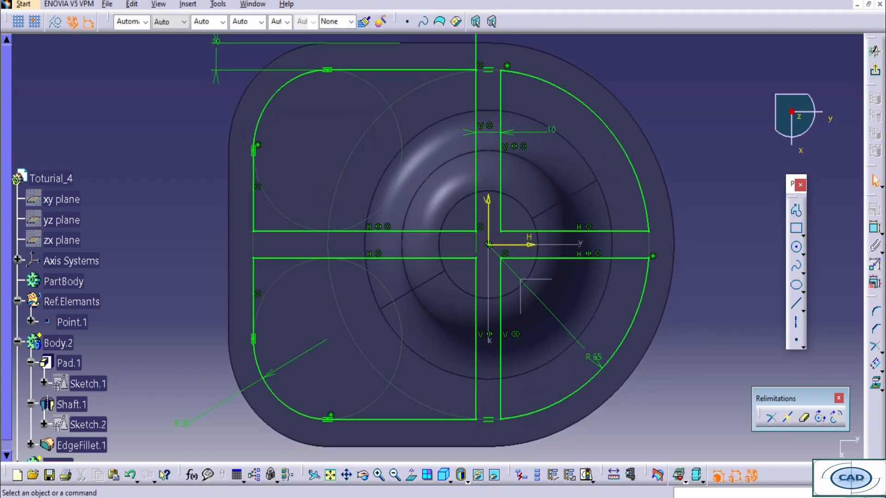
# - Check the rib centre in the reference drawing, and sketch a circle about 48 mm in diameter centred on the origin
pyautogui.hotkey('alt', 'Tab')
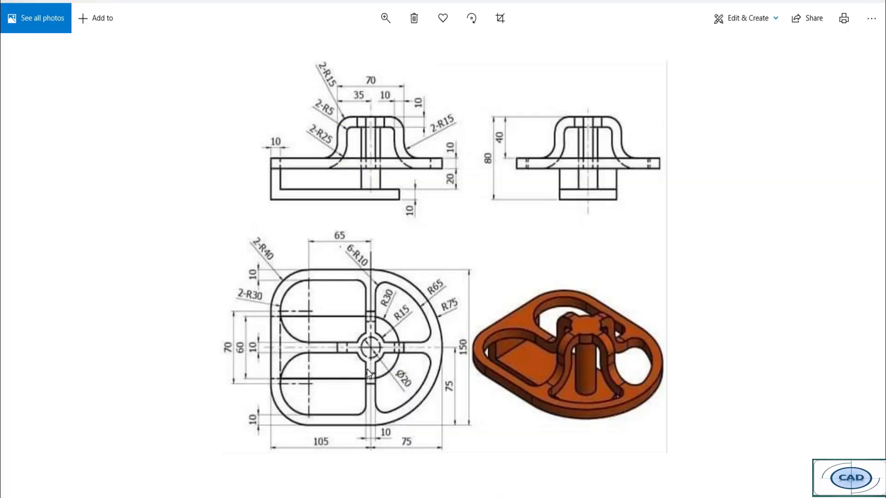
pyautogui.keyDown('ctrl'); pyautogui.scroll(2, 367, 372); pyautogui.keyUp('ctrl')
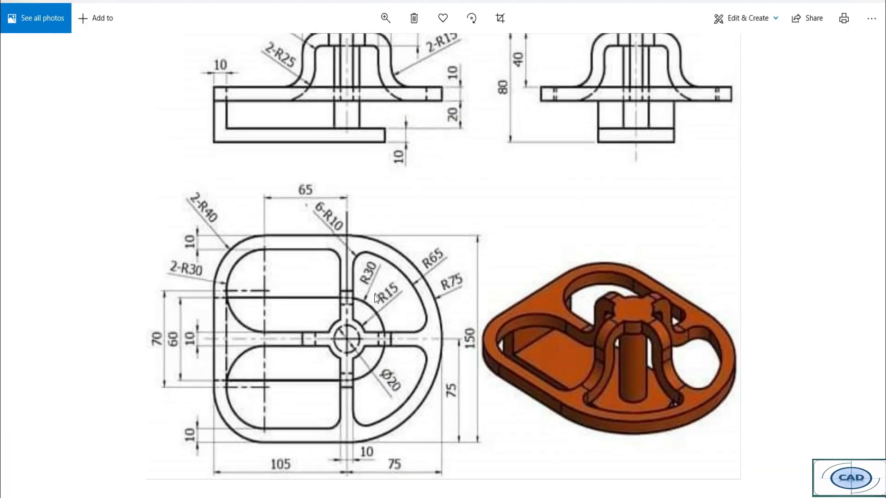
pyautogui.hotkey('alt', 'Tab')
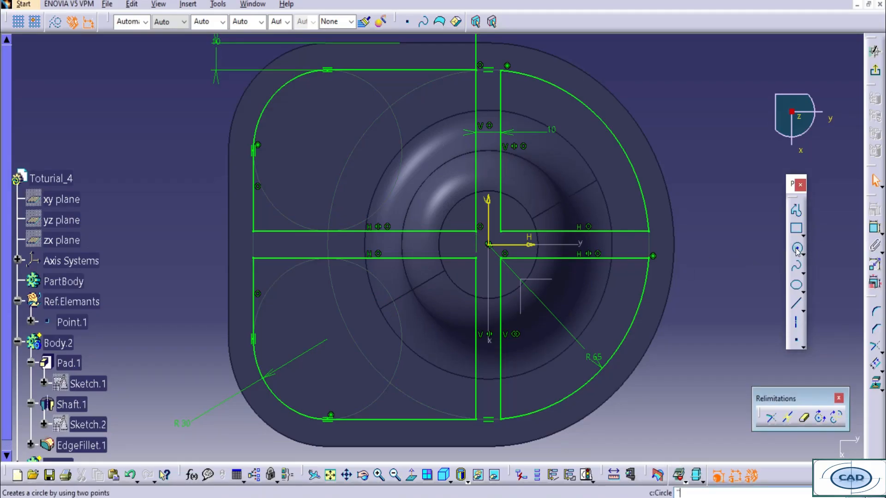
pyautogui.click(797, 249)
pyautogui.click(488, 245)
pyautogui.click(531, 203)
# - Dimension the central circle and set its diameter to 30 mm
pyautogui.click(874, 229)
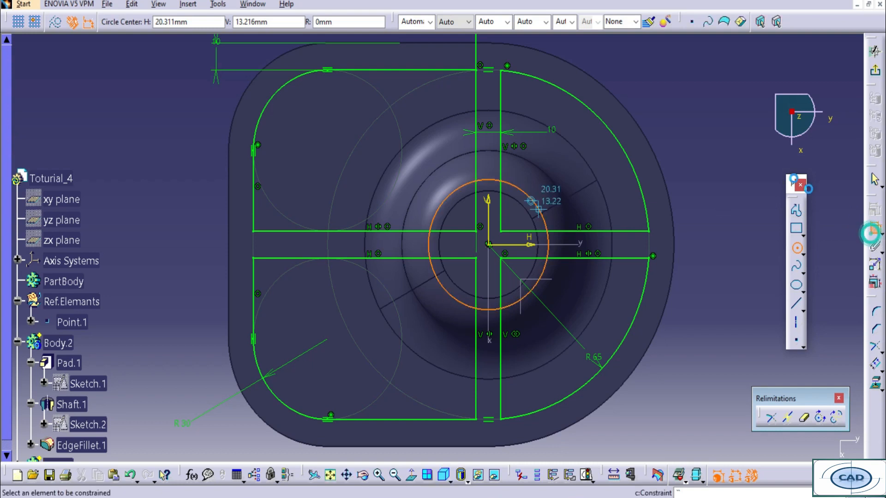
pyautogui.click(530, 198)
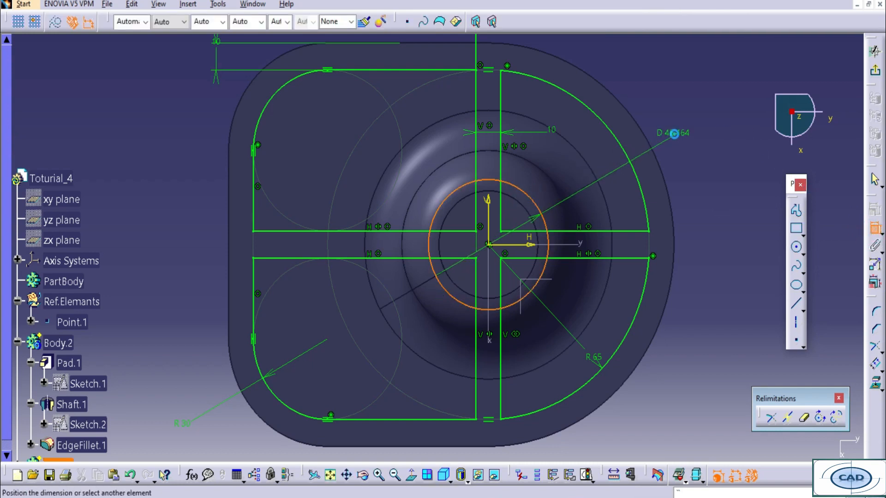
pyautogui.click(675, 132)
pyautogui.write('30')
pyautogui.press('Return')
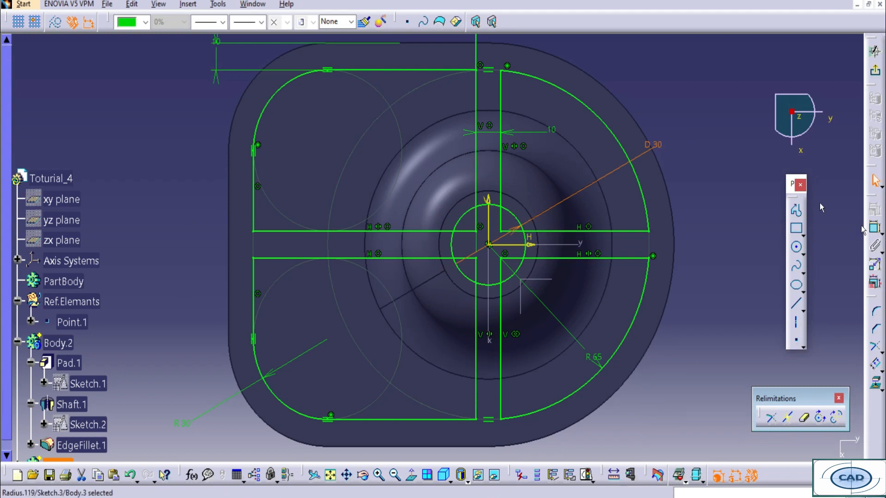
pyautogui.click(746, 214)
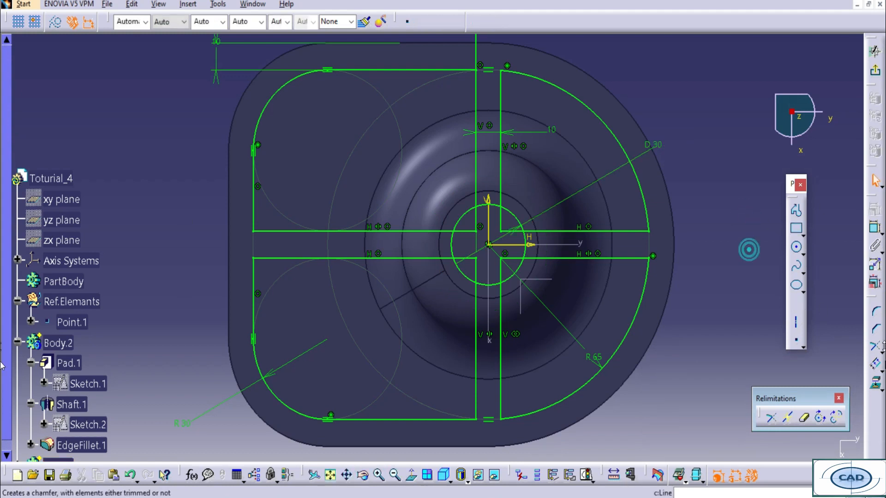
# - Trim away the segments of the horizontal and vertical rib lines lying inside the central circle
pyautogui.click(804, 418)
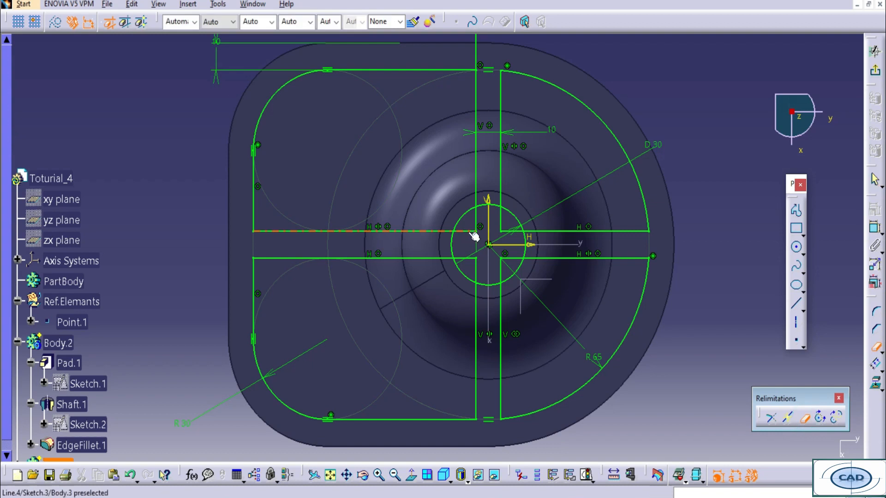
pyautogui.click(468, 232)
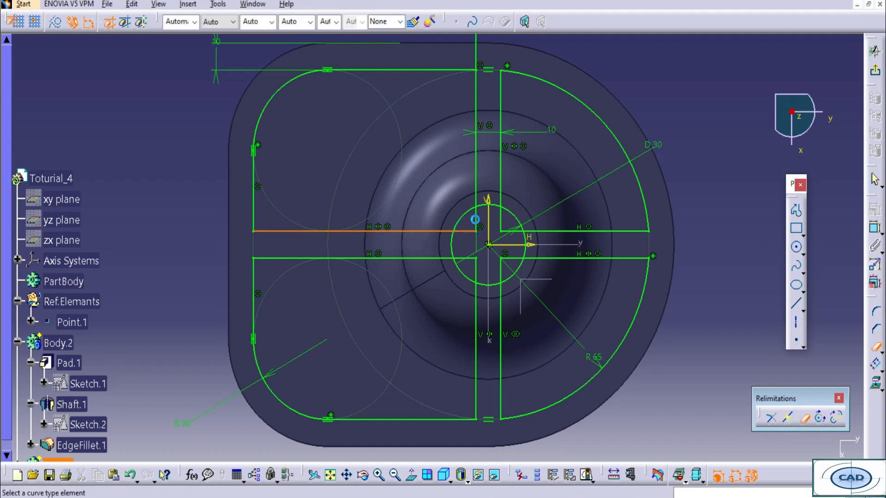
pyautogui.click(480, 224)
pyautogui.click(508, 218)
pyautogui.click(511, 232)
pyautogui.click(511, 257)
pyautogui.click(500, 272)
pyautogui.click(475, 275)
pyautogui.click(464, 259)
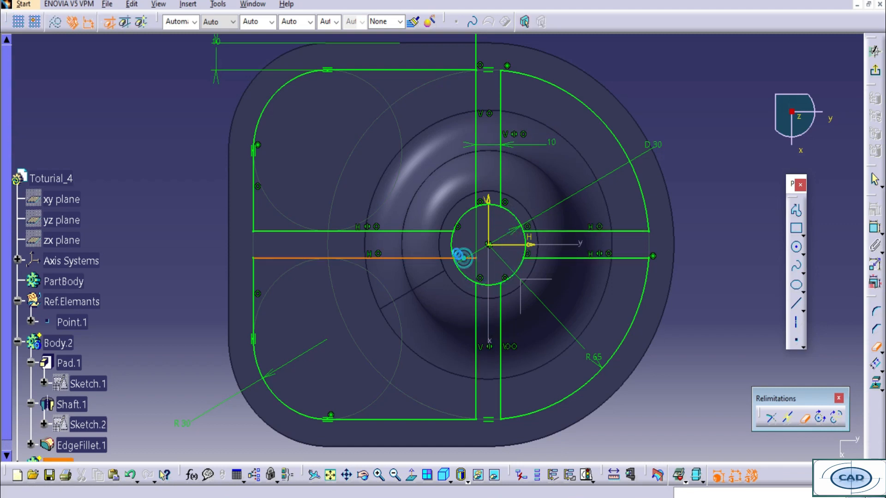
# - Trim the central circle's arcs where the ribs meet it, leaving only the arcs that close the four pockets
pyautogui.click(450, 245)
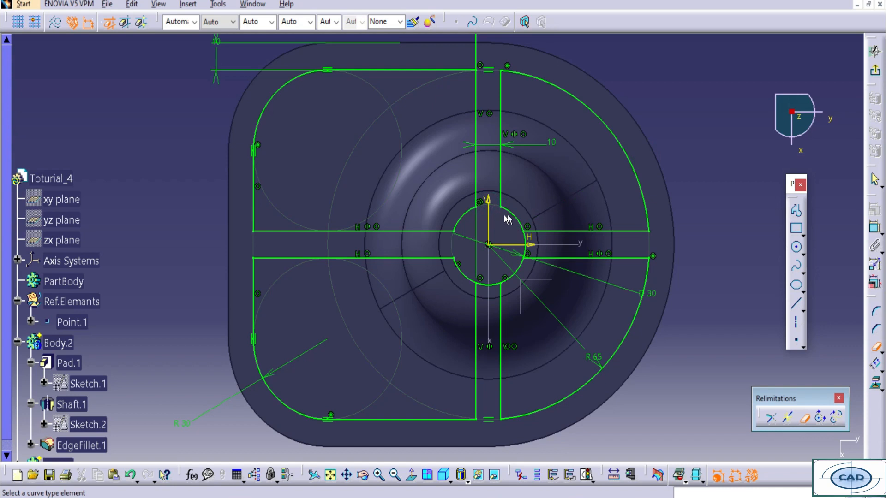
pyautogui.click(525, 252)
pyautogui.click(496, 287)
pyautogui.press('Escape')
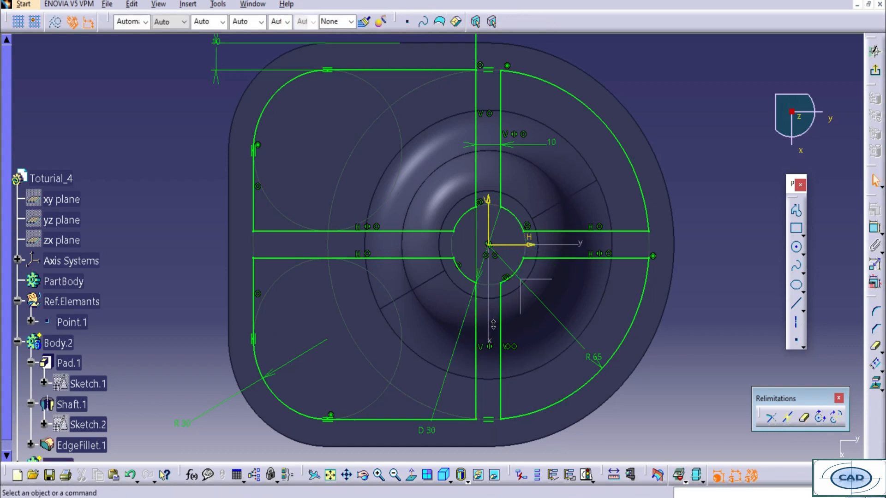
# - Check the reference drawing, and fillet the two left pockets' outer corners beside the horizontal rib with radii of about 13 and 23 mm
pyautogui.keyDown('ctrl'); pyautogui.moveTo(491, 322); pyautogui.dragTo(495, 345, button='middle'); pyautogui.keyUp('ctrl')
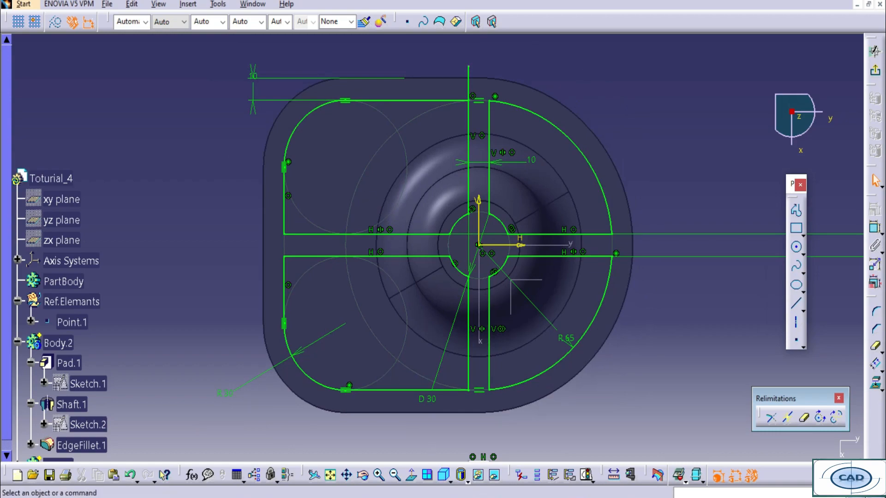
pyautogui.click(438, 496)
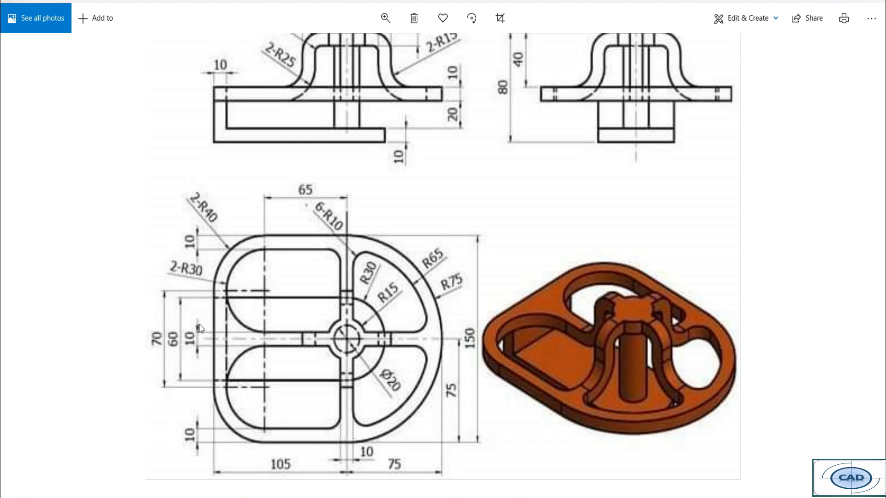
pyautogui.hotkey('alt', 'Tab')
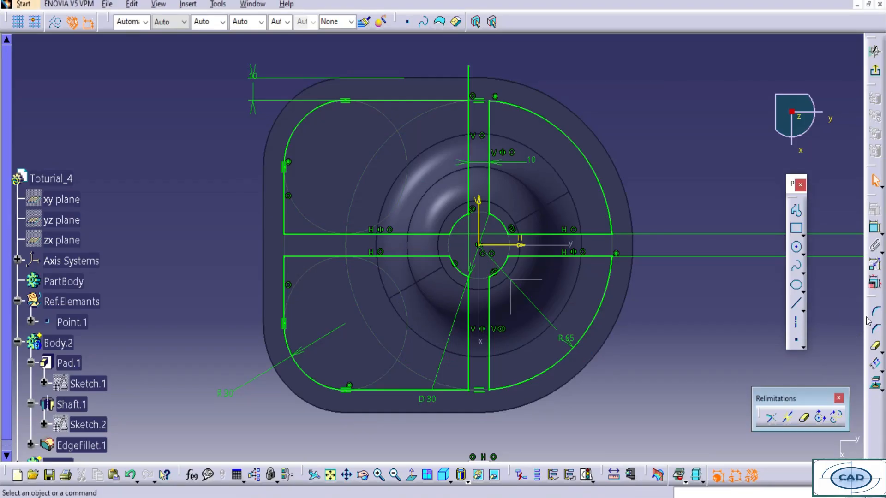
pyautogui.click(296, 235)
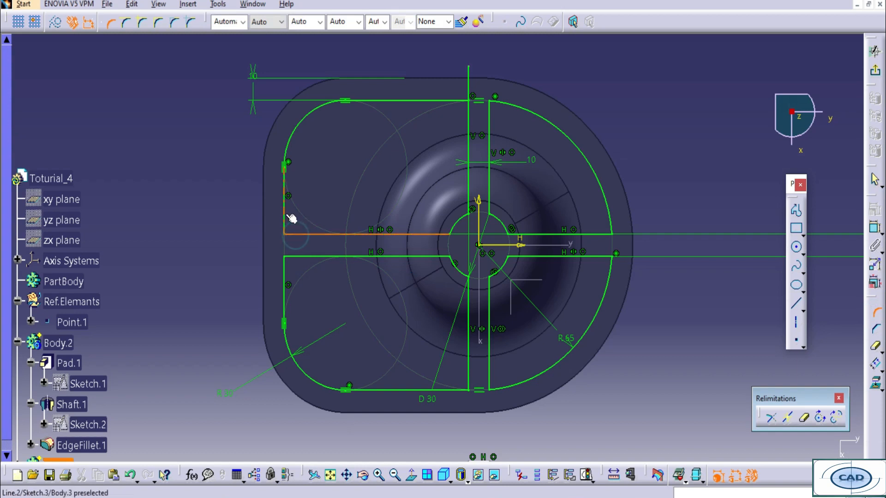
pyautogui.click(285, 213)
pyautogui.click(297, 226)
pyautogui.click(298, 256)
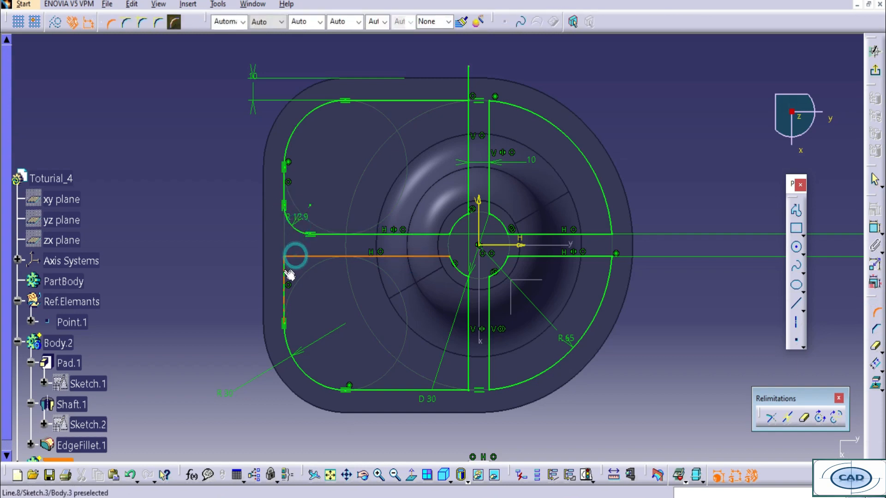
pyautogui.click(283, 273)
pyautogui.click(296, 272)
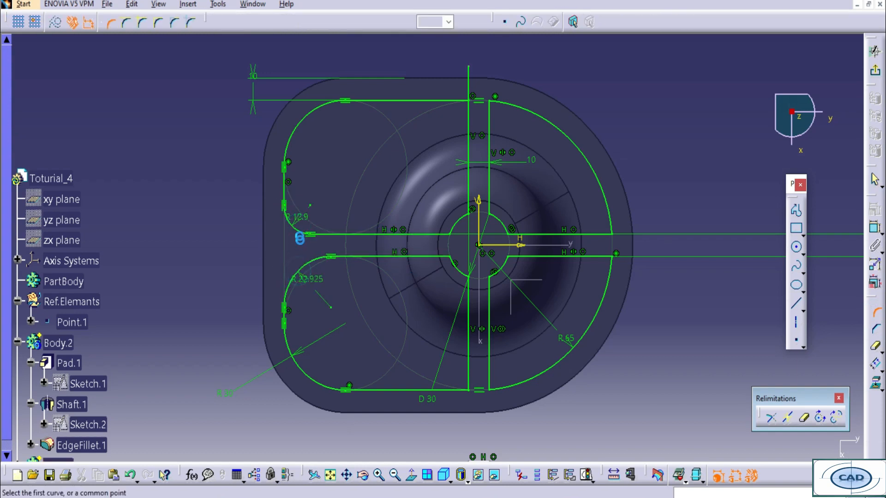
# - Set the radii of both new fillets on the left pockets beside the horizontal rib to 30 mm
pyautogui.doubleClick(298, 218)
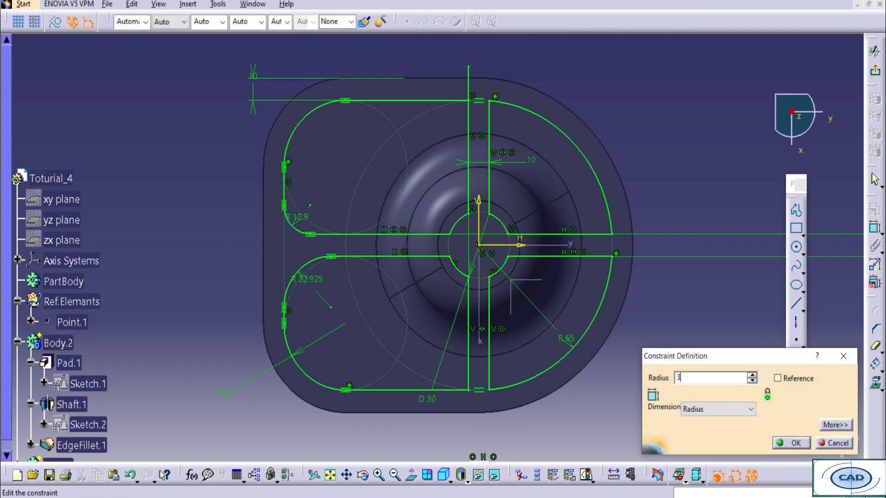
pyautogui.write('30')
pyautogui.press('Return')
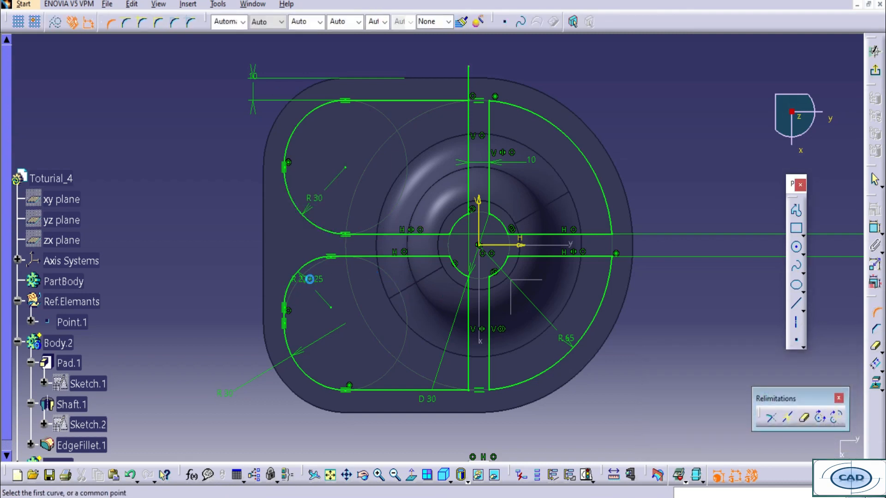
pyautogui.doubleClick(309, 279)
pyautogui.write('30')
pyautogui.press('Return')
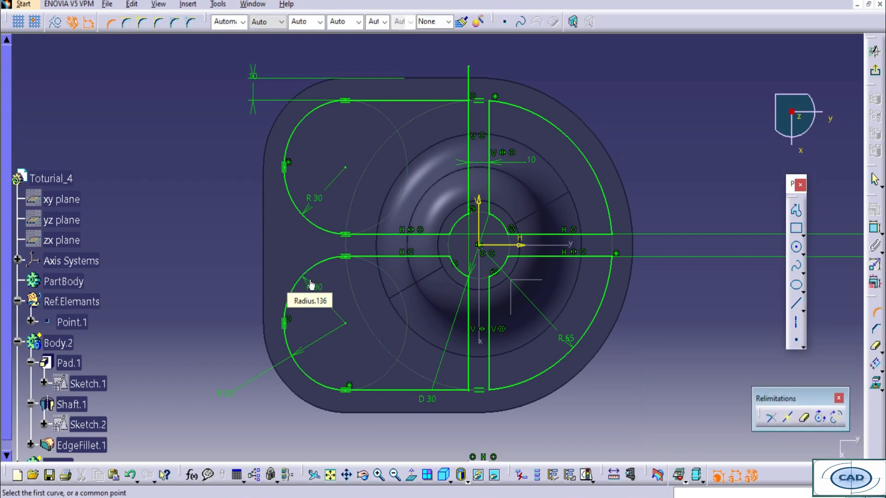
# - Check the reference drawing, and fillet the pocket corners on both sides of the vertical rib's upper end, about 12 and 11 mm in radius
pyautogui.hotkey('alt', 'Tab')
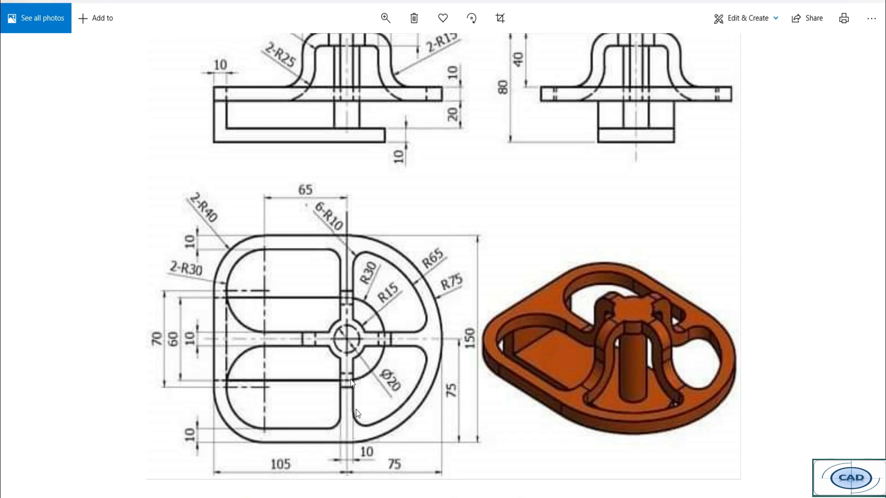
pyautogui.hotkey('alt', 'Tab')
pyautogui.click(469, 114)
pyautogui.click(452, 100)
pyautogui.click(469, 114)
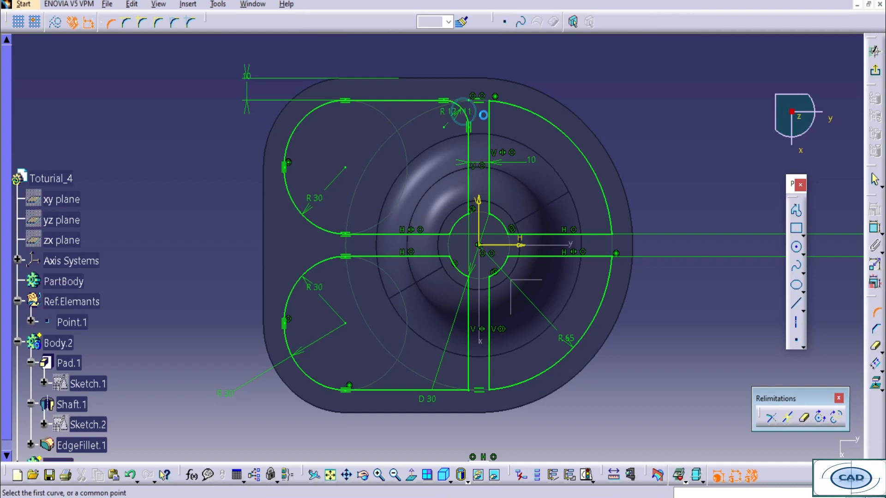
pyautogui.click(490, 113)
pyautogui.click(507, 109)
pyautogui.click(506, 111)
# - Fillet the outer corners of the two right pockets above and below the horizontal rib, with radii of about 7 and 8 mm
pyautogui.click(609, 216)
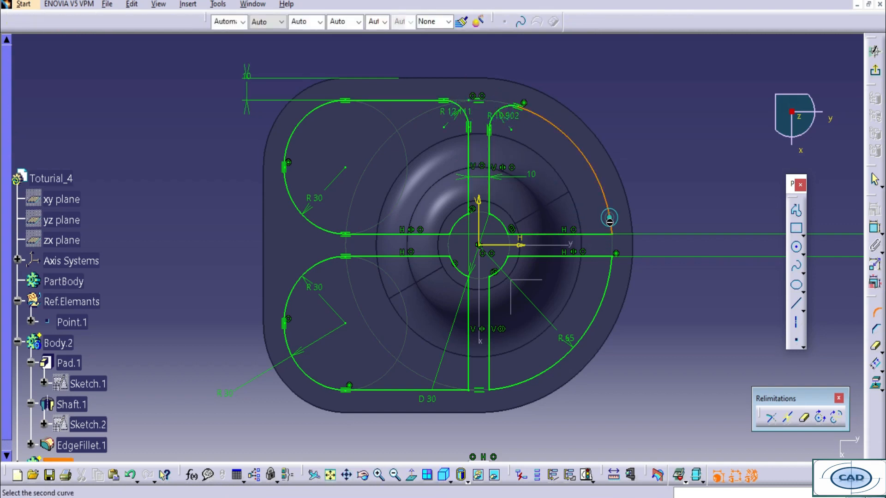
pyautogui.click(606, 234)
pyautogui.click(599, 225)
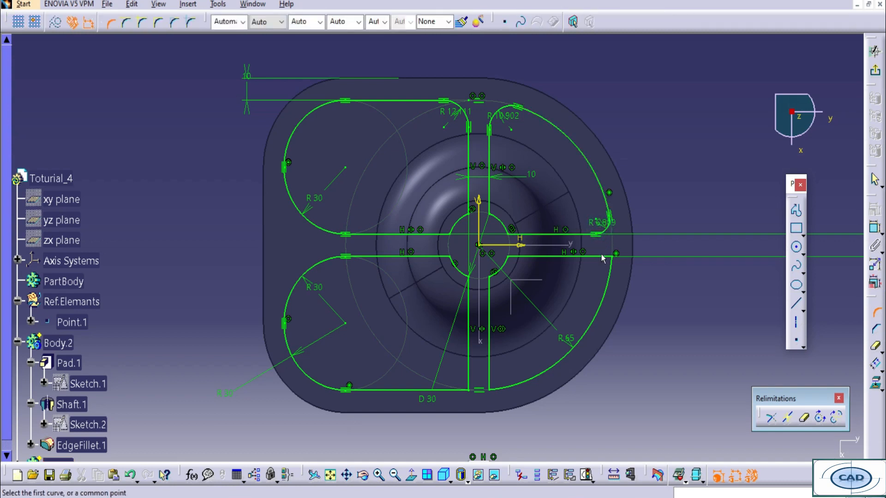
pyautogui.click(600, 255)
pyautogui.click(610, 270)
pyautogui.click(598, 268)
# - Fillet the pocket corners on both sides of the vertical rib's lower end
pyautogui.click(489, 371)
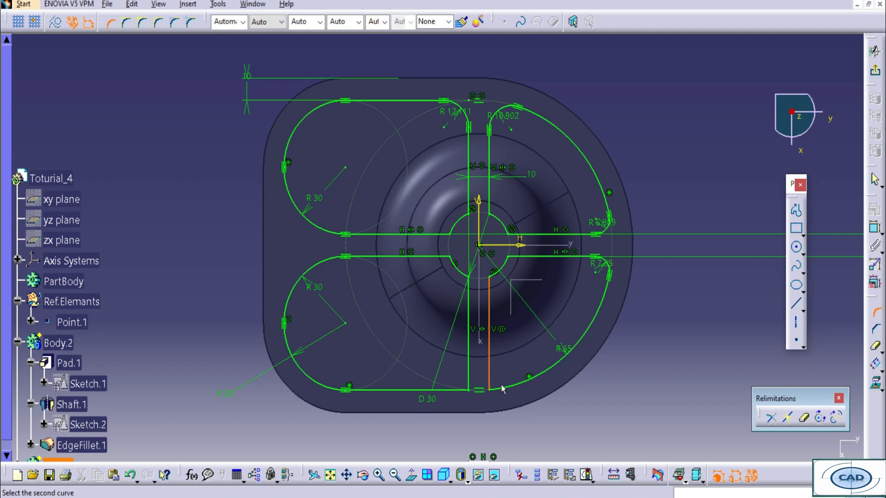
pyautogui.click(506, 393)
pyautogui.click(498, 375)
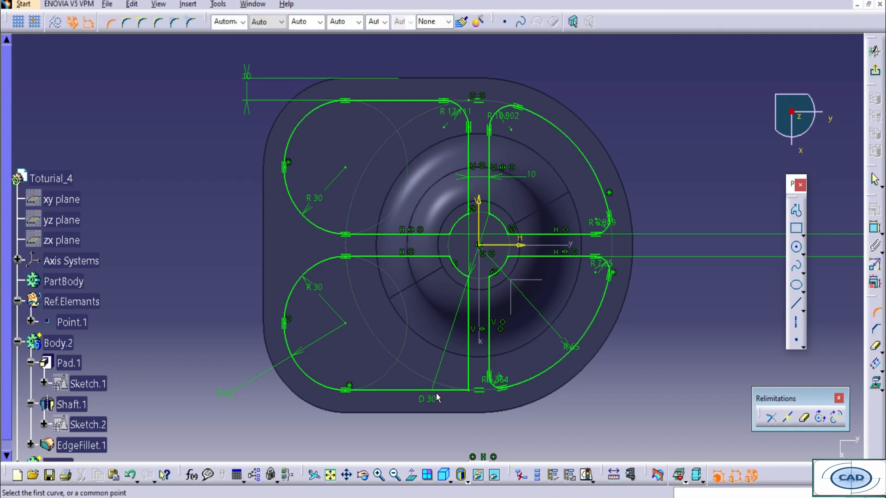
pyautogui.click(469, 375)
pyautogui.click(451, 370)
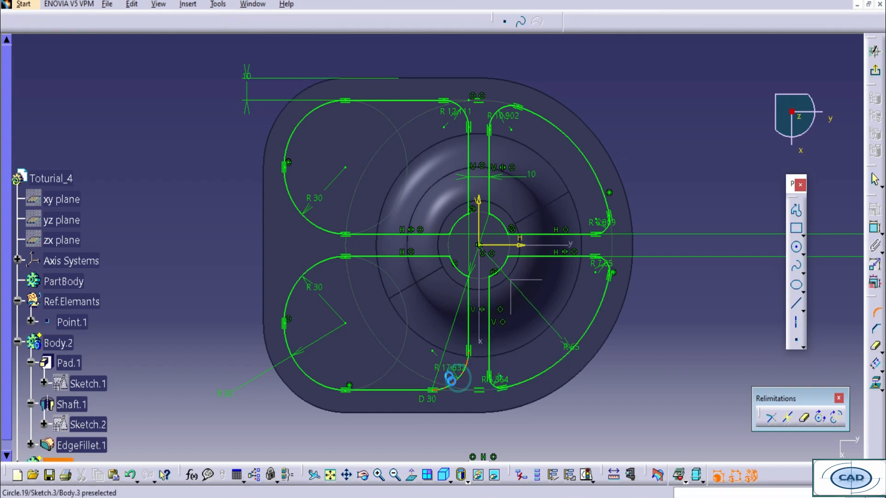
# - Set the fillet radii of the two left pockets' corners beside the vertical rib to 10 mm
pyautogui.doubleClick(448, 368)
pyautogui.write('10')
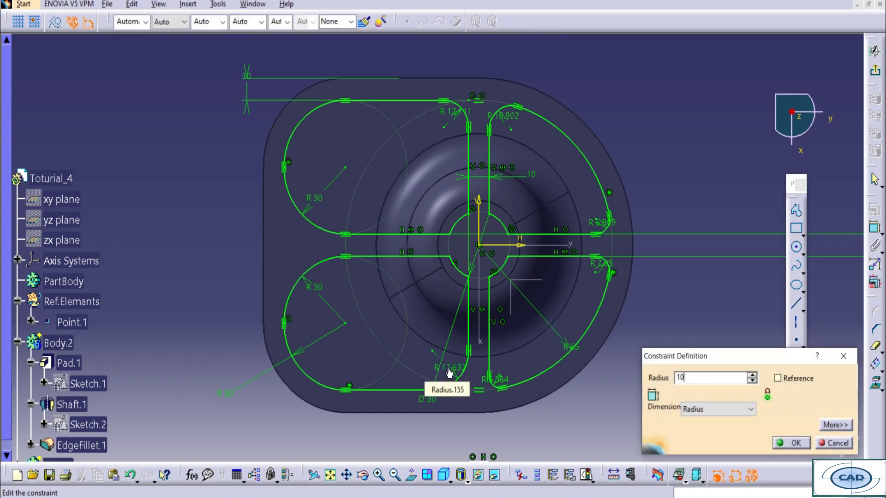
pyautogui.press('Return')
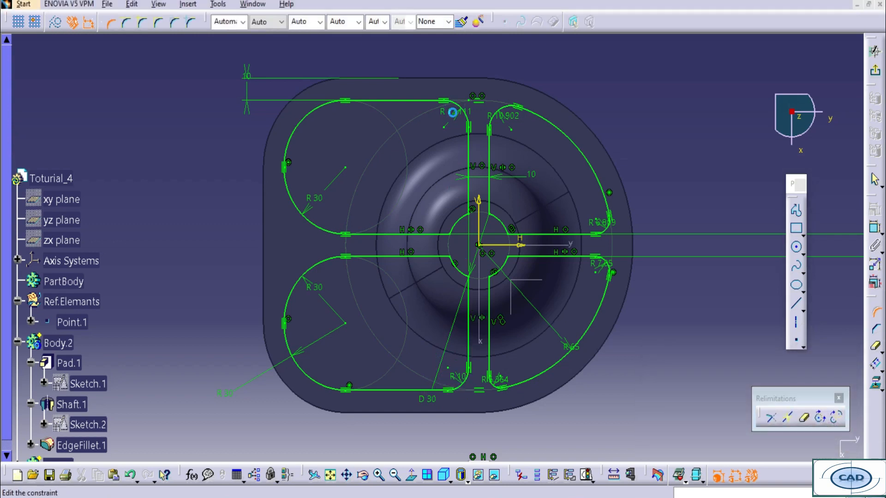
pyautogui.doubleClick(452, 112)
pyautogui.write('10')
pyautogui.press('Return')
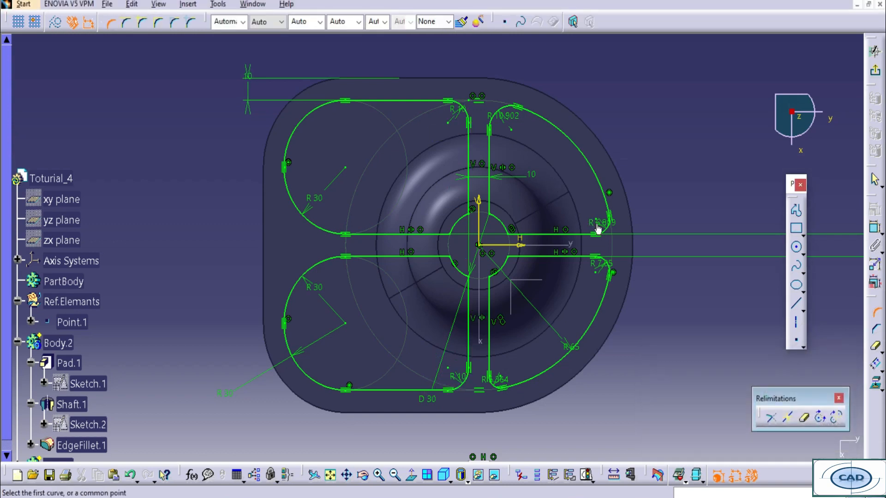
# - Set the fillet radii of the right pockets' corners beside the horizontal rib's outer end to 10 mm
pyautogui.doubleClick(597, 226)
pyautogui.write('10')
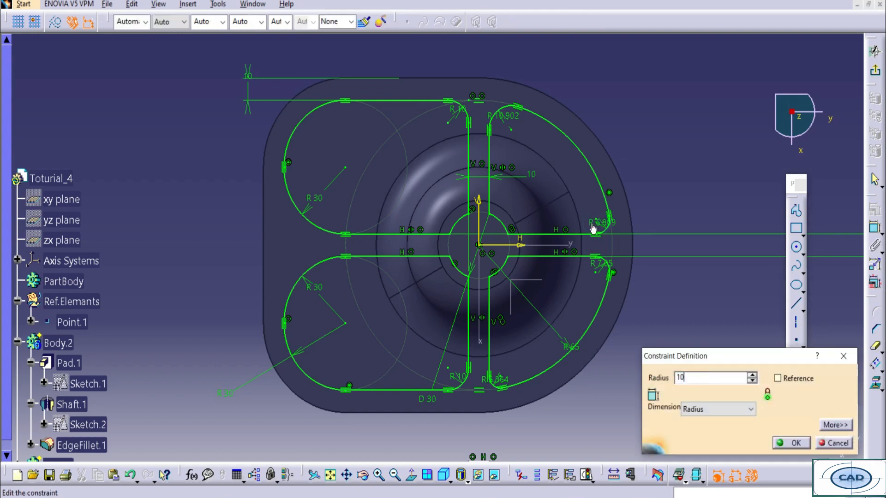
pyautogui.press('Return')
pyautogui.doubleClick(597, 267)
pyautogui.write('10')
pyautogui.press('Return')
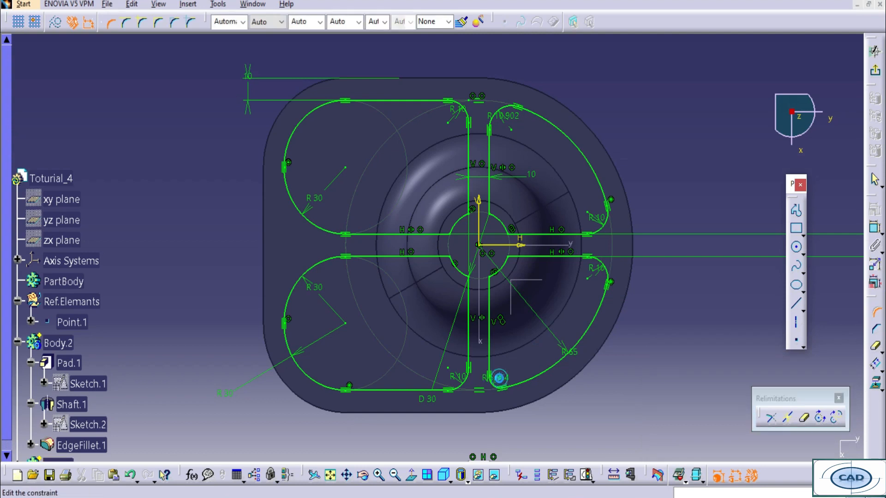
# - Set the radii of the two right pockets' fillets beside the vertical rib's lower and upper ends to 10 mm
pyautogui.doubleClick(499, 377)
pyautogui.write('10')
pyautogui.press('Return')
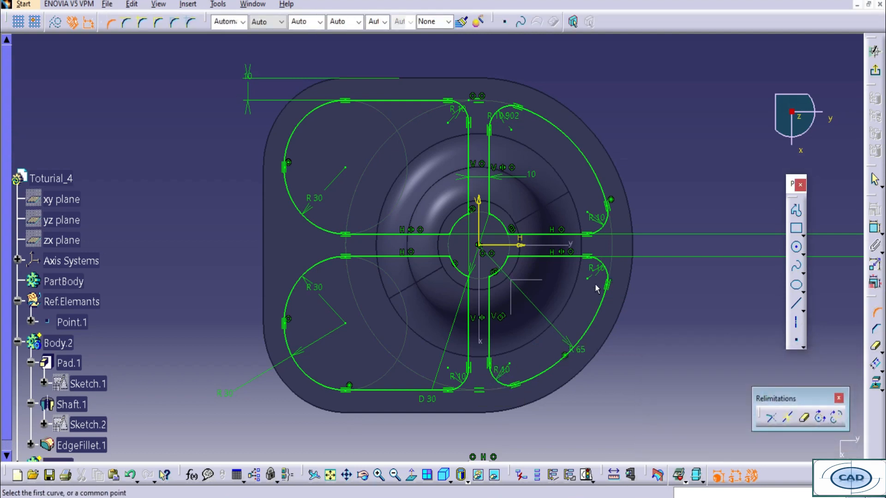
pyautogui.doubleClick(512, 117)
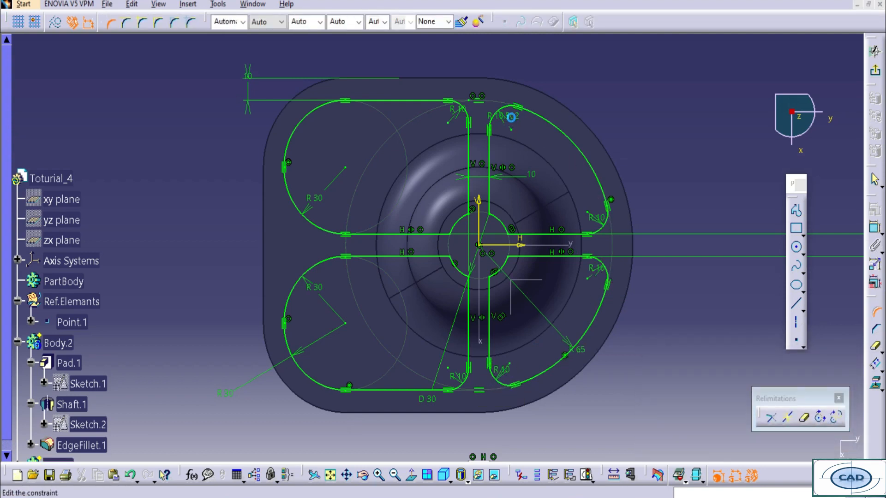
pyautogui.write('10')
pyautogui.press('Return')
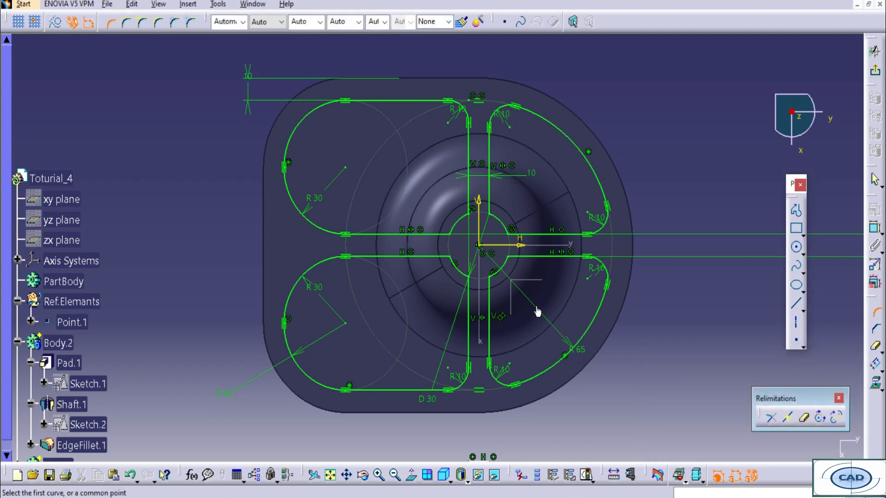
# - Check the central hub in the reference drawing and exit the finished pocket sketch
pyautogui.press('Escape')
pyautogui.click(485, 497)
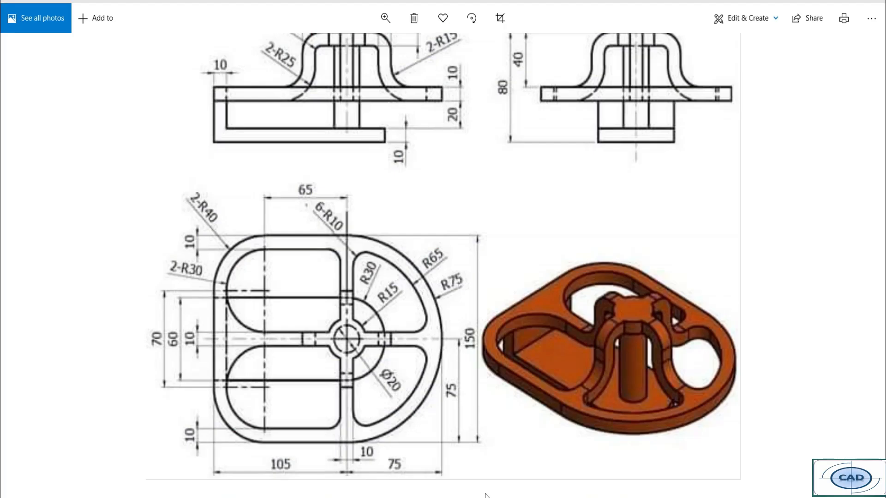
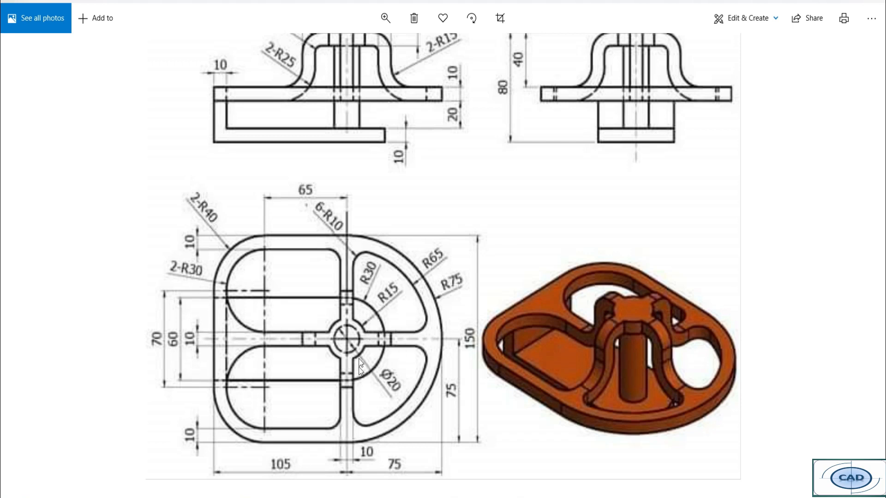
pyautogui.click(817, 6)
pyautogui.click(875, 70)
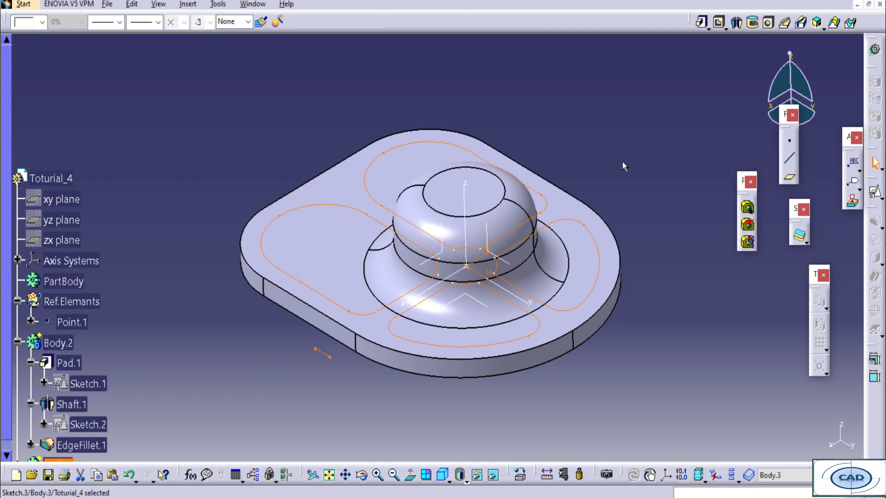
# - Start a pad in Body.3 with the pocket sketch Sketch.3 as profile, accepting it despite its open geometry
pyautogui.click(646, 142)
pyautogui.click(701, 22)
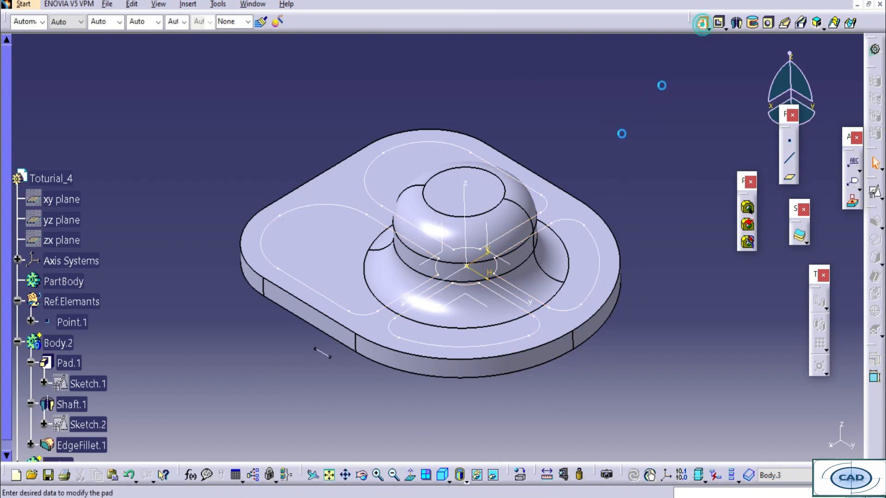
pyautogui.moveTo(406, 192); pyautogui.dragTo(424, 183, button='middle')
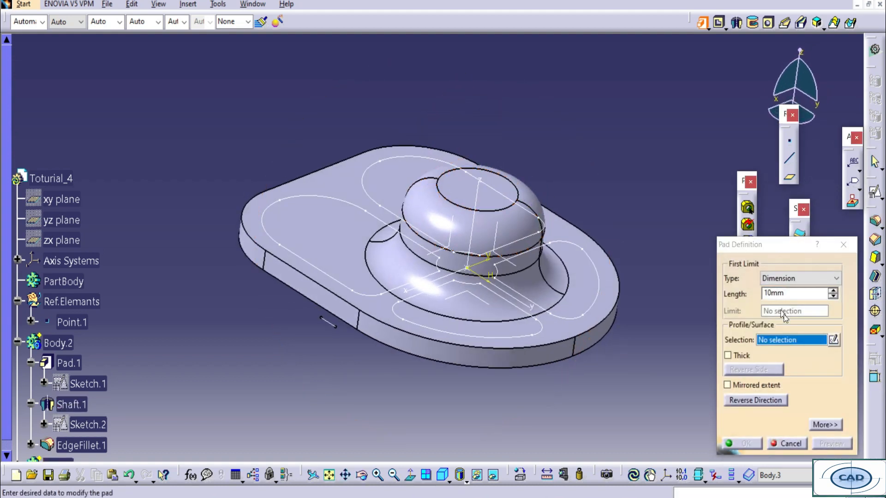
pyautogui.click(743, 404)
pyautogui.click(585, 318)
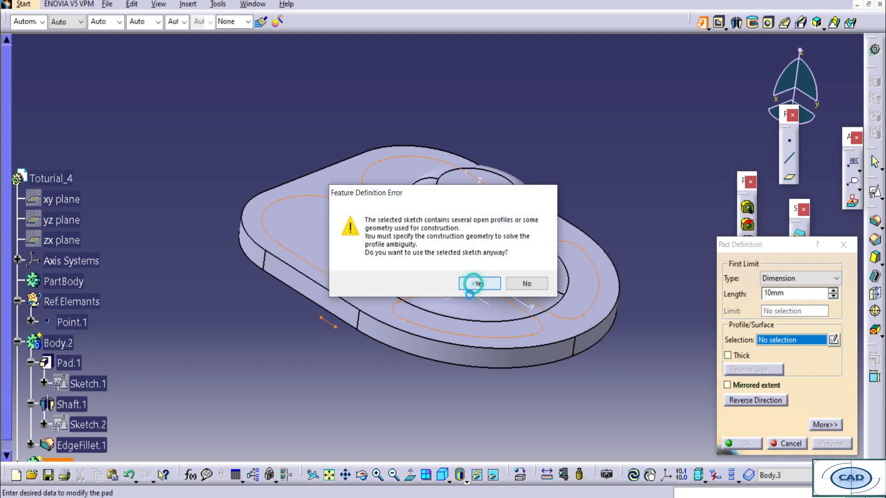
pyautogui.click(471, 282)
pyautogui.moveTo(404, 268); pyautogui.dragTo(460, 374, button='middle')
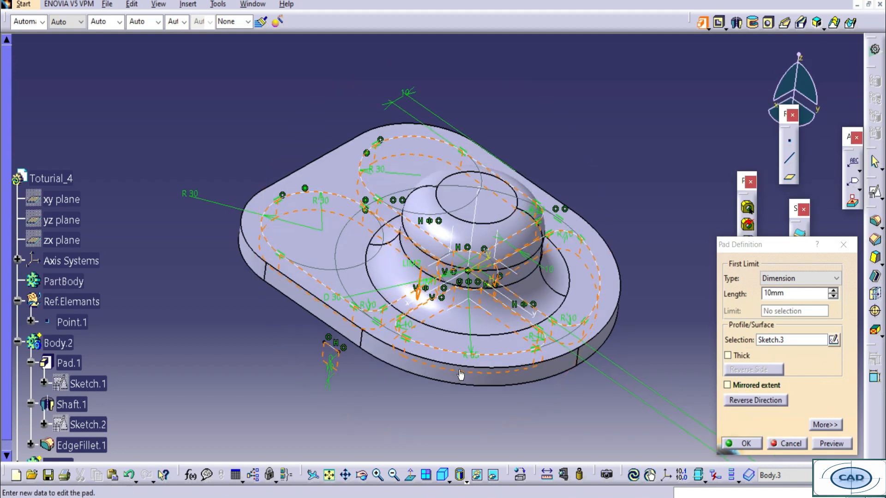
# - Edit the pad's profile sketch, turn the stray short line outside the plate outline into construction geometry, and exit the sketch
pyautogui.click(846, 365)
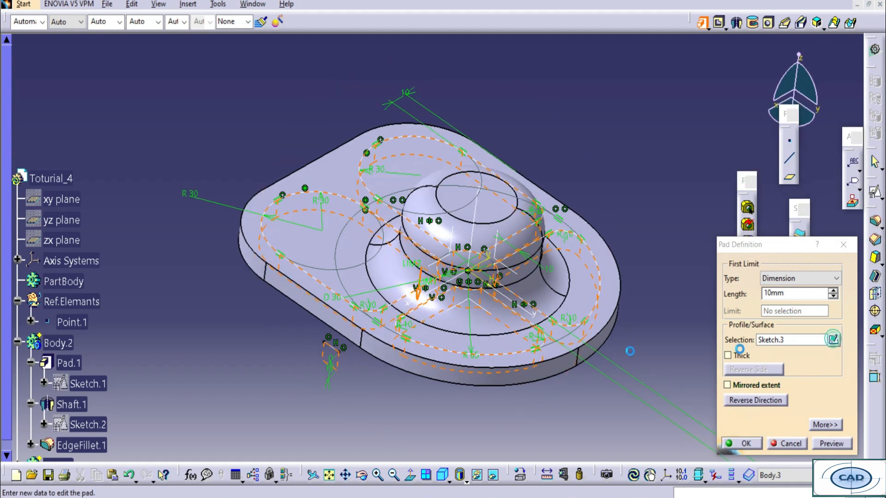
pyautogui.doubleClick(420, 350)
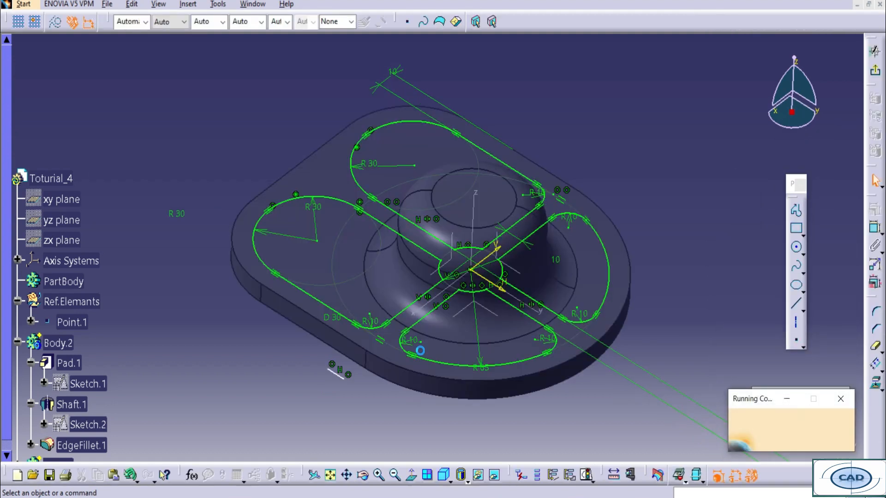
pyautogui.moveTo(456, 352); pyautogui.dragTo(516, 398)
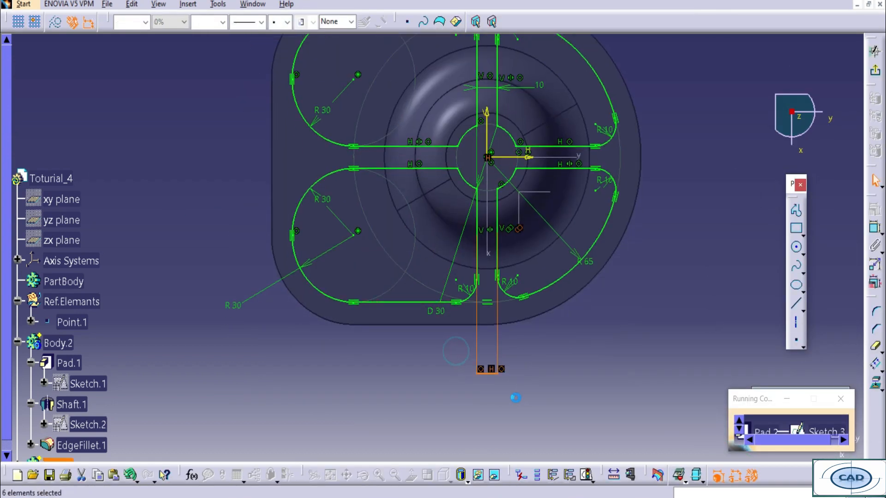
pyautogui.press('Delete')
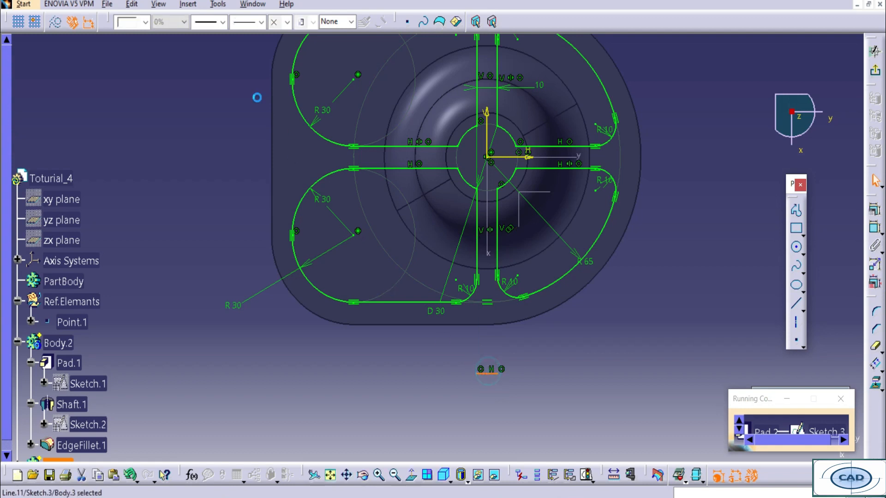
pyautogui.moveTo(518, 286); pyautogui.dragTo(511, 336, button='middle')
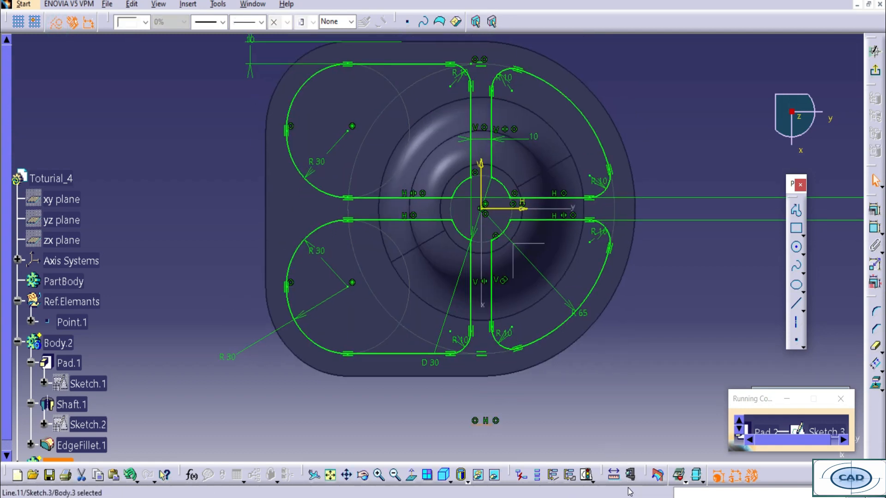
pyautogui.moveTo(565, 239); pyautogui.dragTo(573, 320, button='middle')
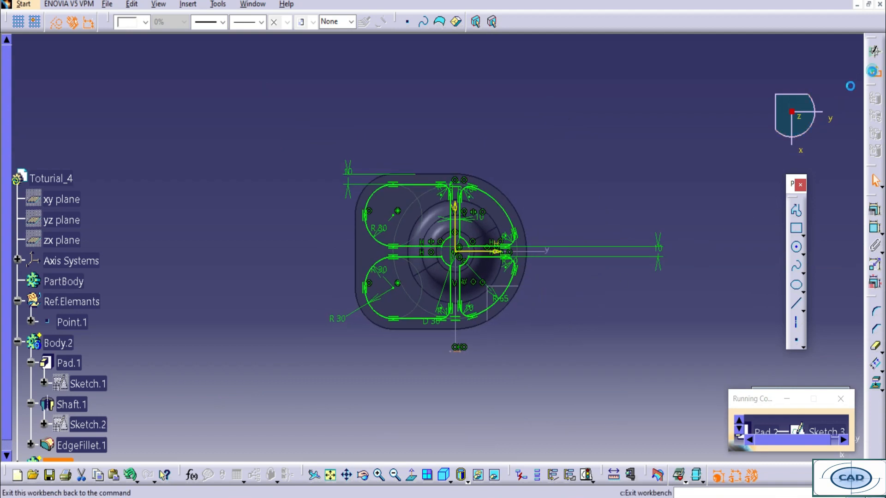
pyautogui.click(875, 70)
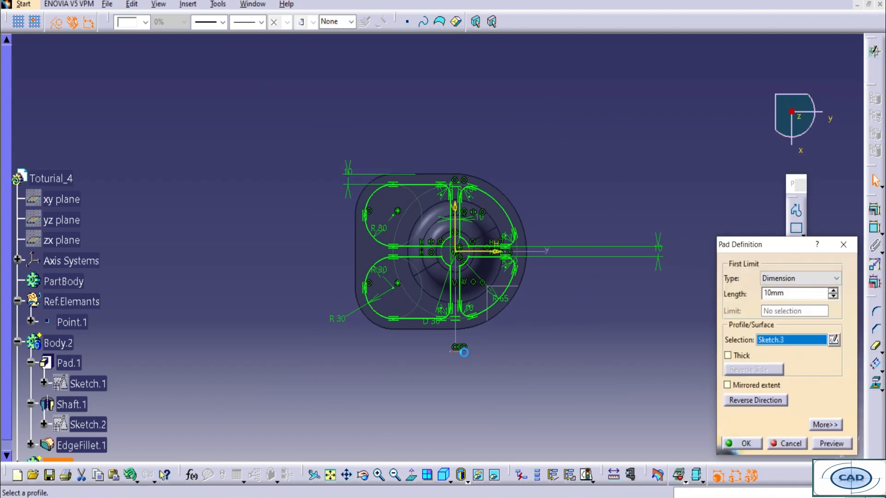
# - Create the pad with a 10 mm first limit and a 40 mm second limit
pyautogui.keyDown('ctrl'); pyautogui.moveTo(460, 334); pyautogui.dragTo(477, 254, button='middle'); pyautogui.keyUp('ctrl')
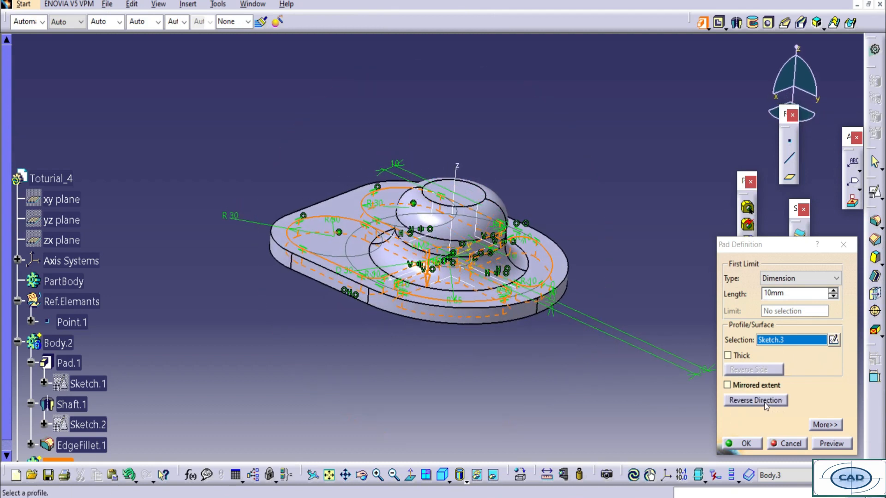
pyautogui.click(825, 425)
pyautogui.doubleClick(795, 292)
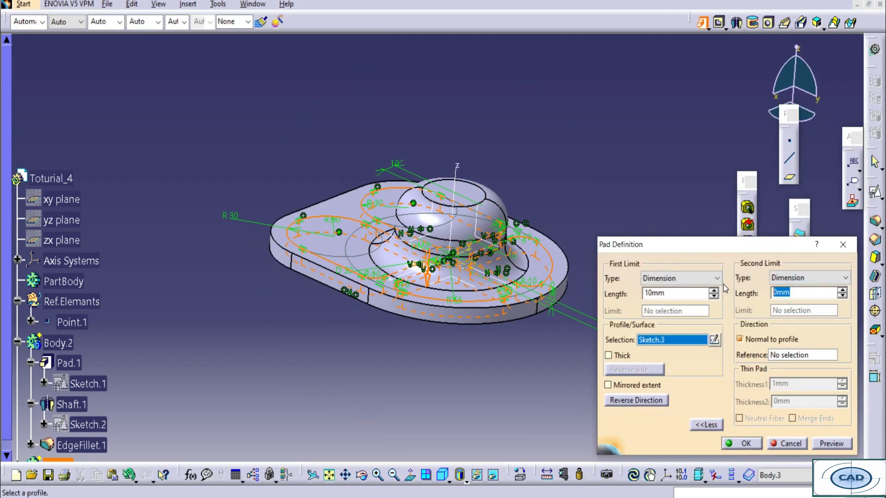
pyautogui.write('40')
pyautogui.press('Return')
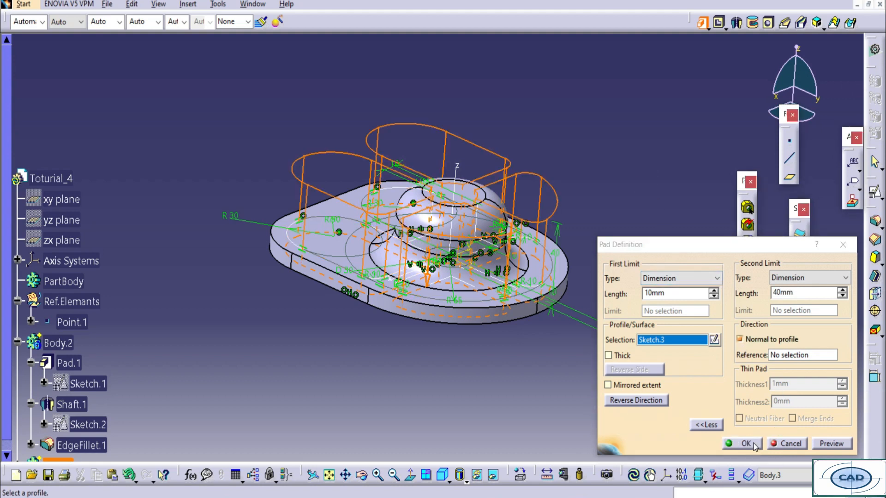
pyautogui.click(745, 444)
# - Insert a new body into the part and open a sketch in it on the yz plane
pyautogui.moveTo(332, 206); pyautogui.dragTo(206, 289, button='middle')
pyautogui.rightClick(53, 303)
pyautogui.click(87, 85)
pyautogui.moveTo(434, 318); pyautogui.dragTo(478, 496, button='middle')
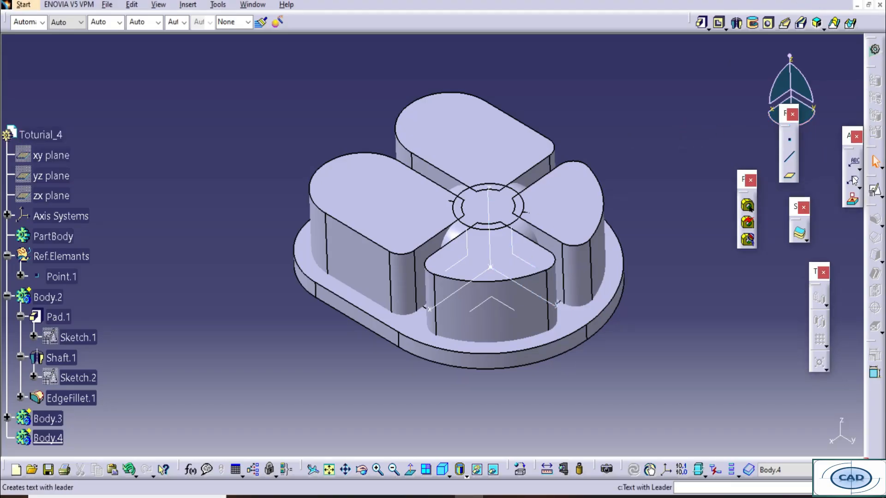
pyautogui.click(875, 189)
pyautogui.click(523, 258)
pyautogui.click(779, 437)
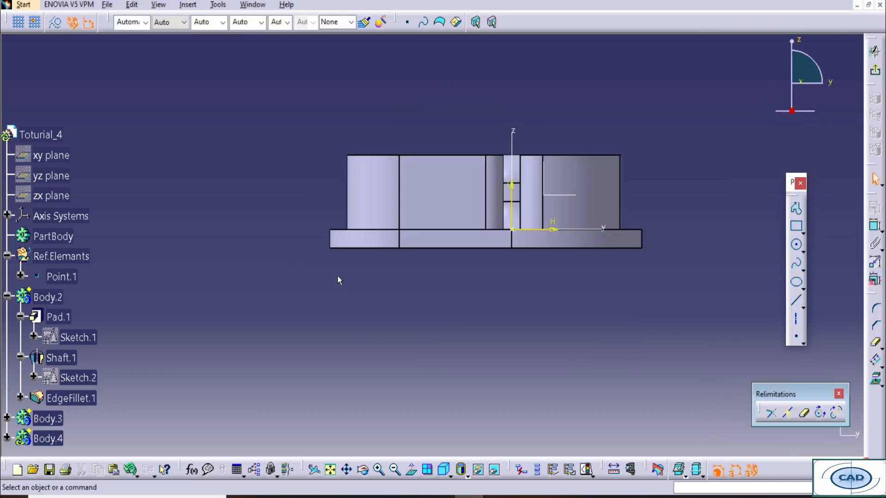
# - Temporarily show Sketch.1 to project the plate's upper-left edge segment, and convert the projection to construction geometry
pyautogui.rightClick(86, 338)
pyautogui.click(126, 176)
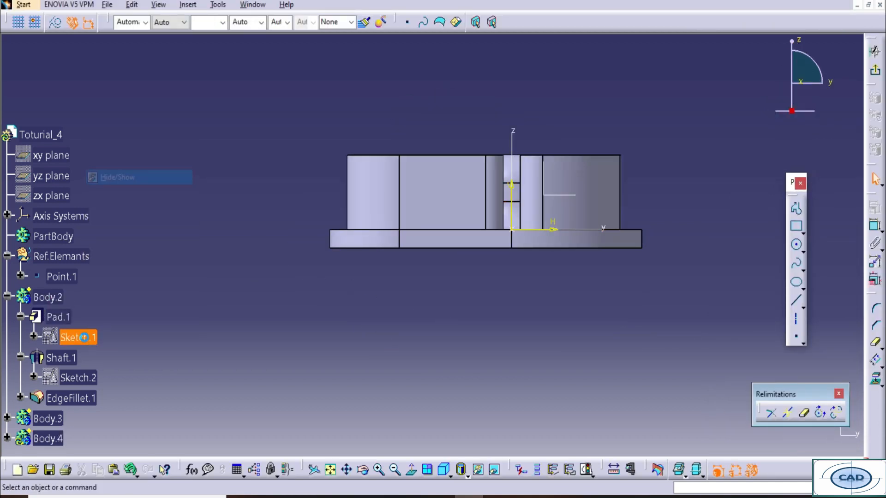
pyautogui.click(876, 380)
pyautogui.click(361, 233)
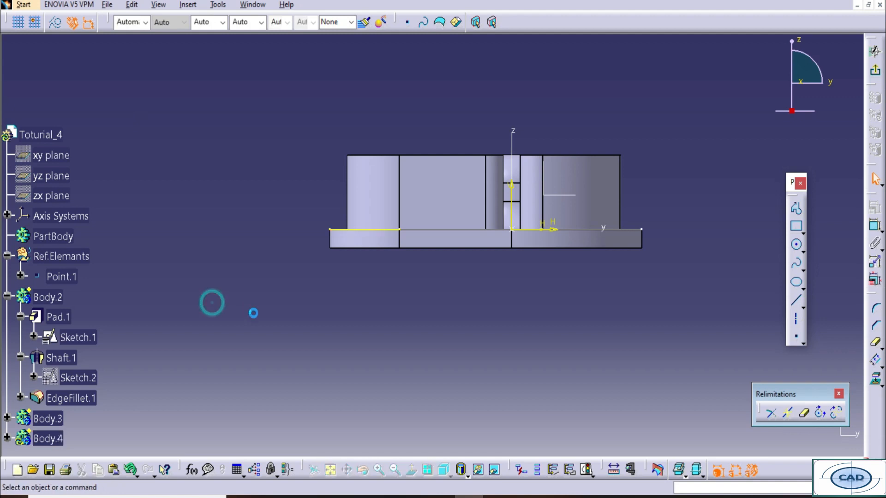
pyautogui.rightClick(76, 337)
pyautogui.click(107, 176)
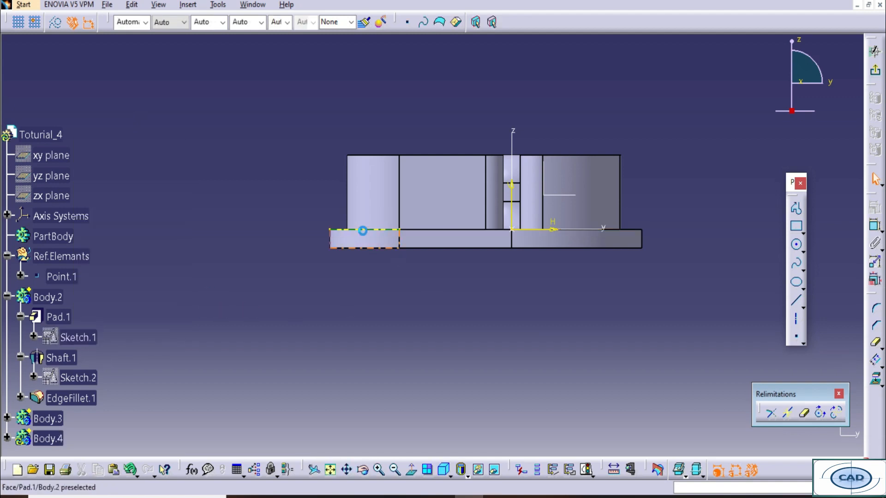
pyautogui.click(362, 229)
pyautogui.click(56, 22)
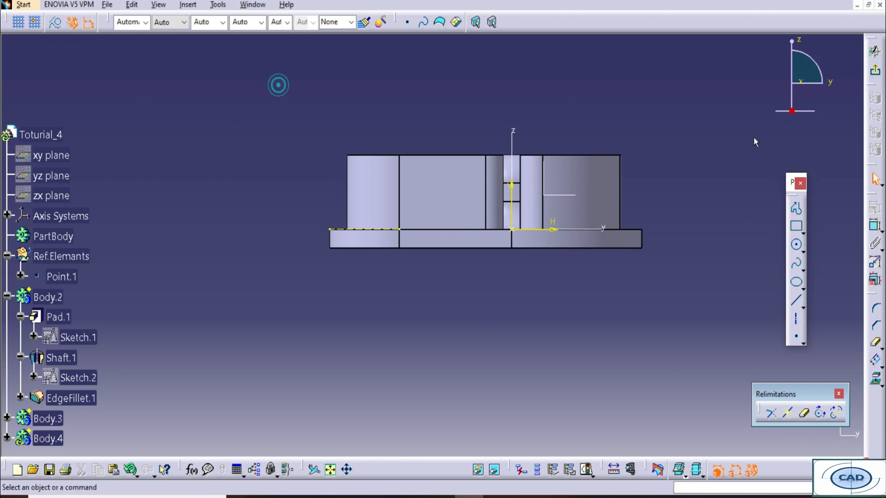
# - Sketch a closed L-shaped profile from the plate's upper-left corner, about 43 mm deep, with its horizontal leg running past the vertical axis
pyautogui.click(797, 228)
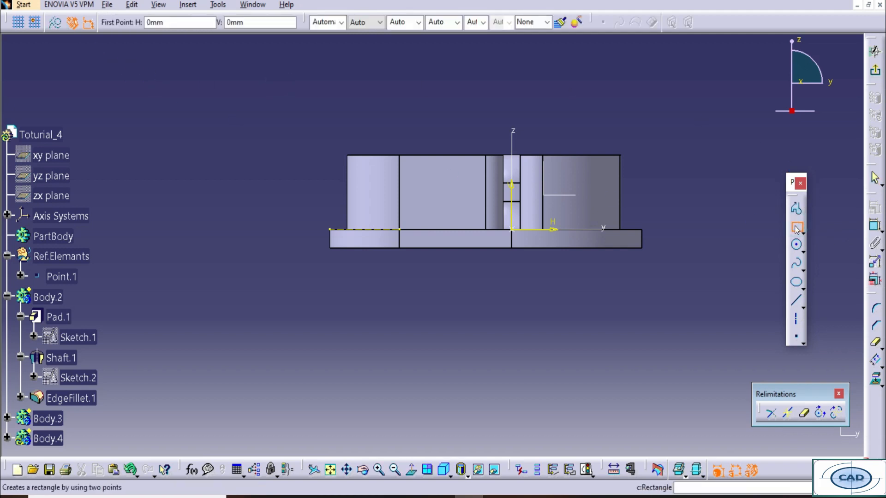
pyautogui.click(797, 210)
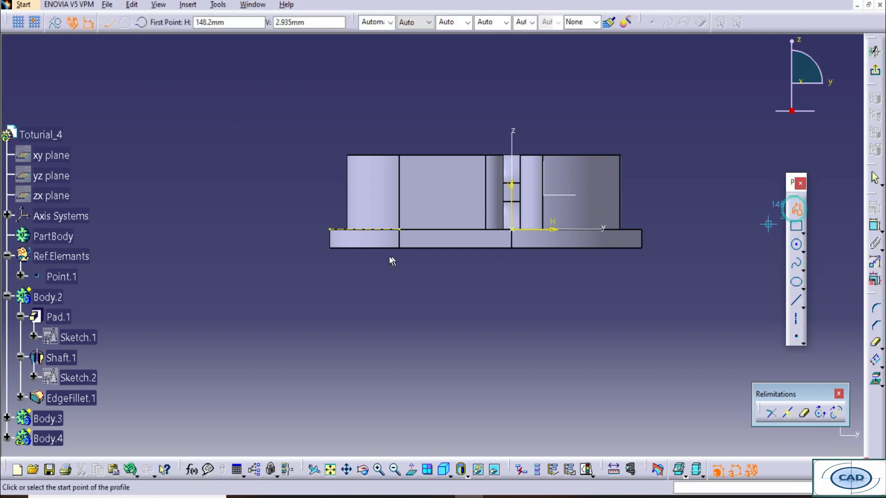
pyautogui.click(332, 229)
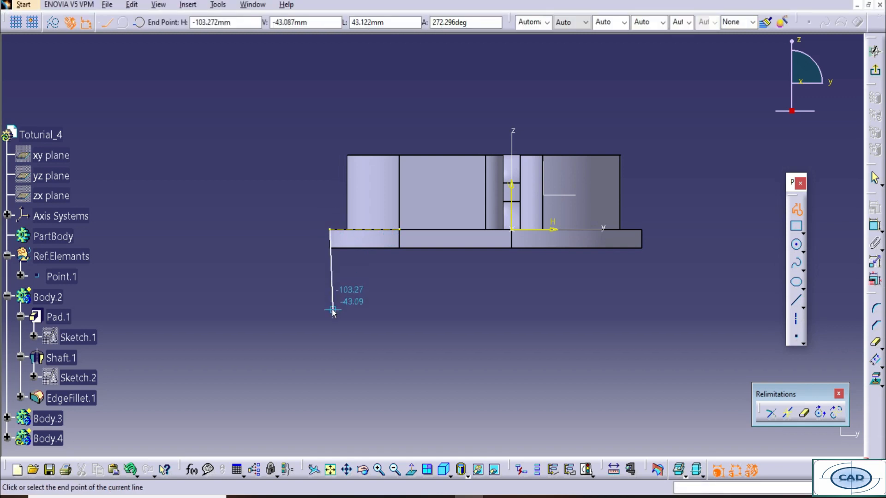
pyautogui.click(331, 309)
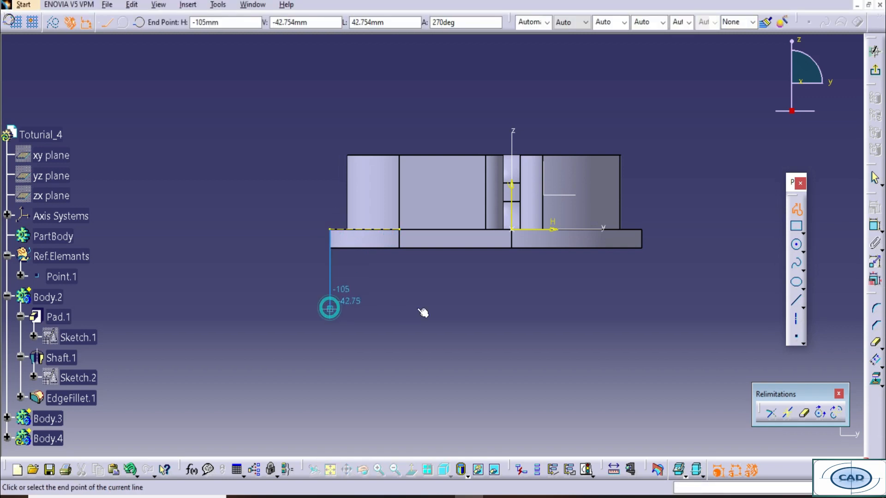
pyautogui.click(571, 309)
pyautogui.click(571, 290)
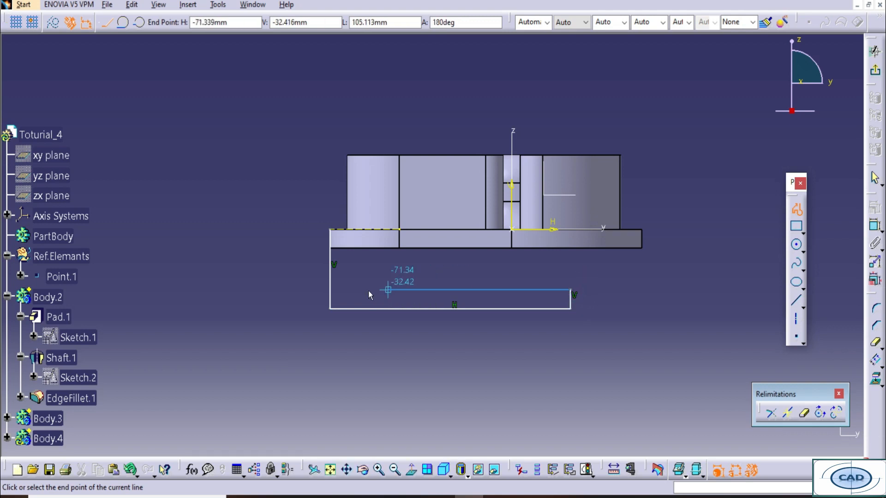
pyautogui.click(357, 290)
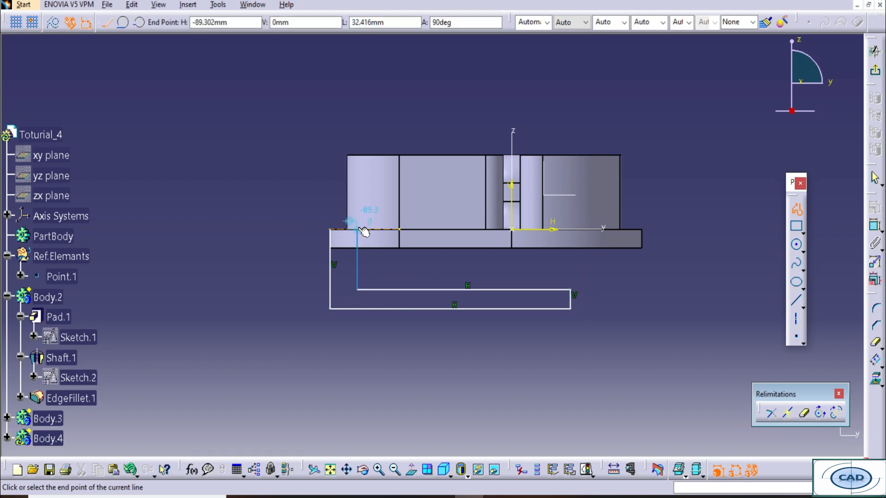
pyautogui.click(358, 229)
pyautogui.click(330, 229)
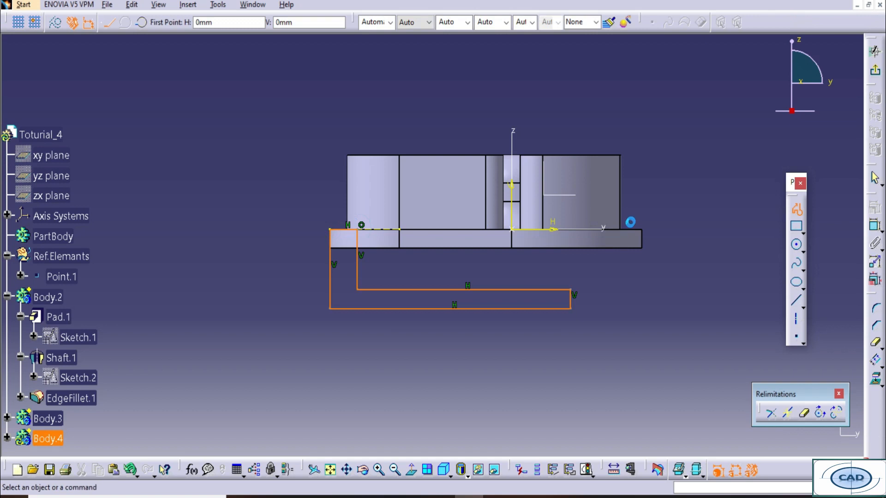
# - Dimension the thicknesses of the L-profile's horizontal and vertical legs
pyautogui.click(875, 226)
pyautogui.click(422, 309)
pyautogui.click(422, 309)
pyautogui.click(443, 341)
pyautogui.click(357, 261)
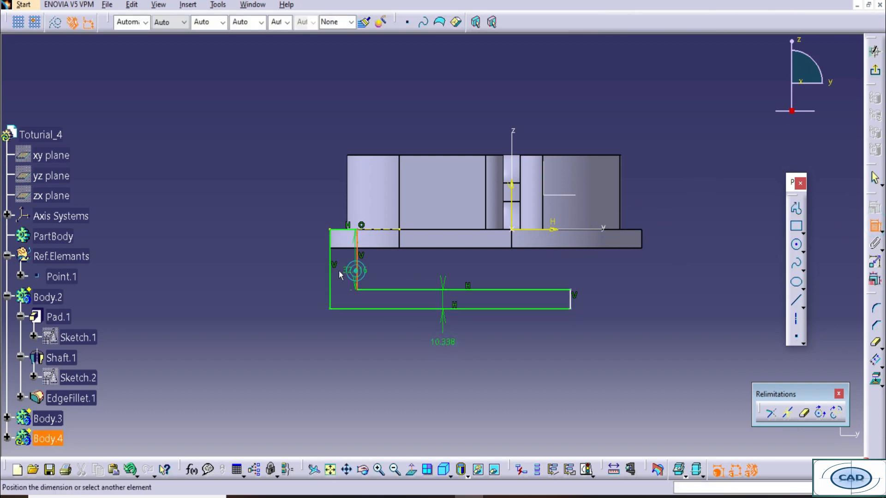
pyautogui.click(292, 259)
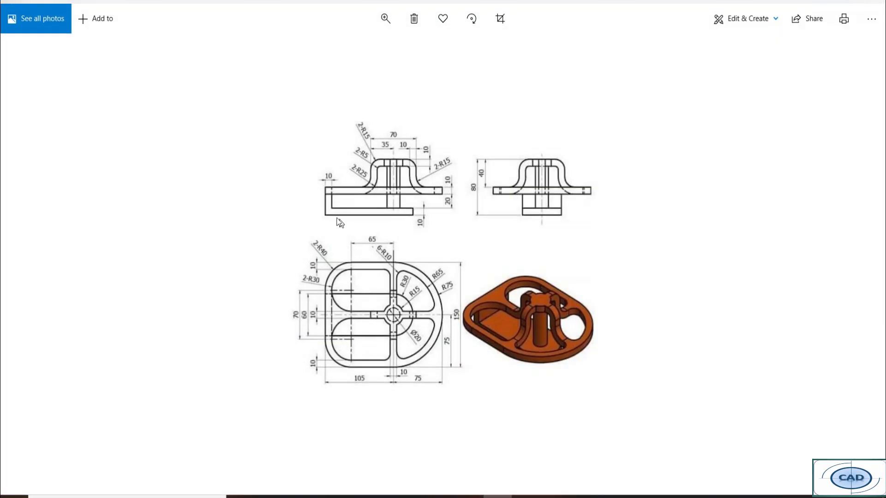
# - Check the side view in the reference drawing and dimension the horizontal leg's free end 30 mm from the vertical axis
pyautogui.keyDown('ctrl'); pyautogui.scroll(2, 325, 181); pyautogui.keyUp('ctrl')
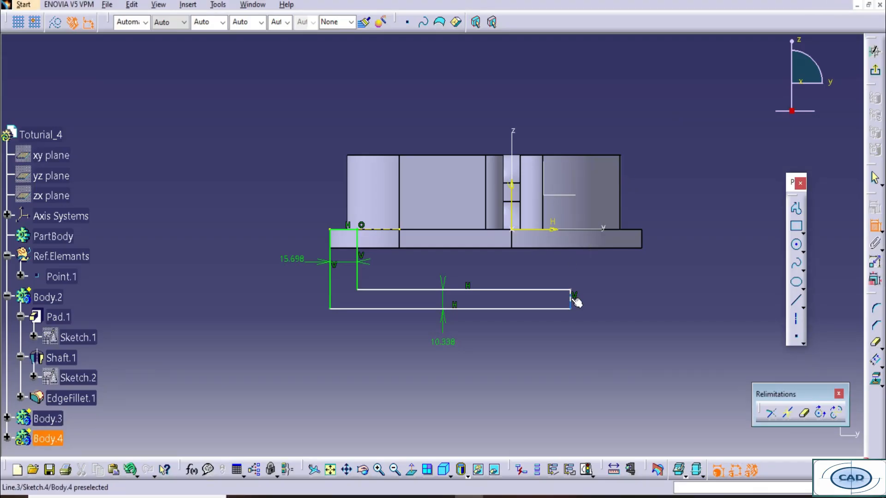
pyautogui.click(571, 299)
pyautogui.click(518, 192)
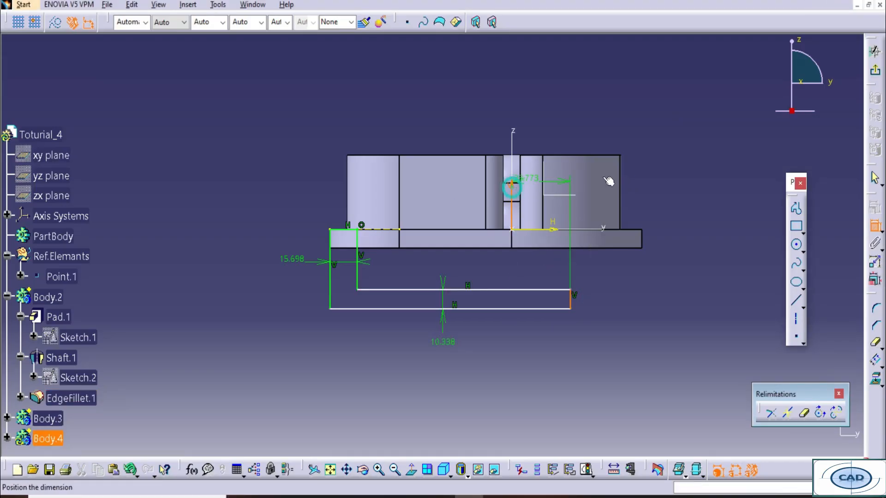
pyautogui.click(600, 349)
pyautogui.doubleClick(606, 346)
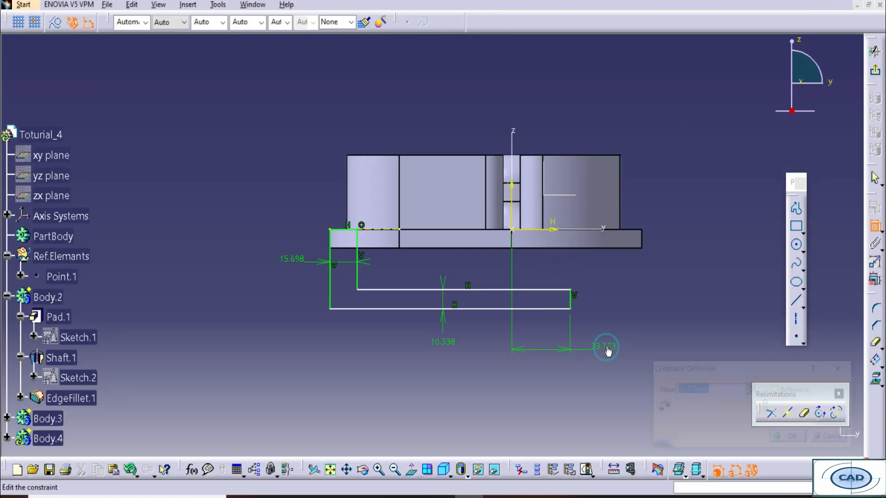
pyautogui.write('30')
pyautogui.press('Return')
# - Check the leg height in the reference drawing and dimension the horizontal leg's upper edge 30 mm below the horizontal axis
pyautogui.click(543, 291)
pyautogui.click(558, 225)
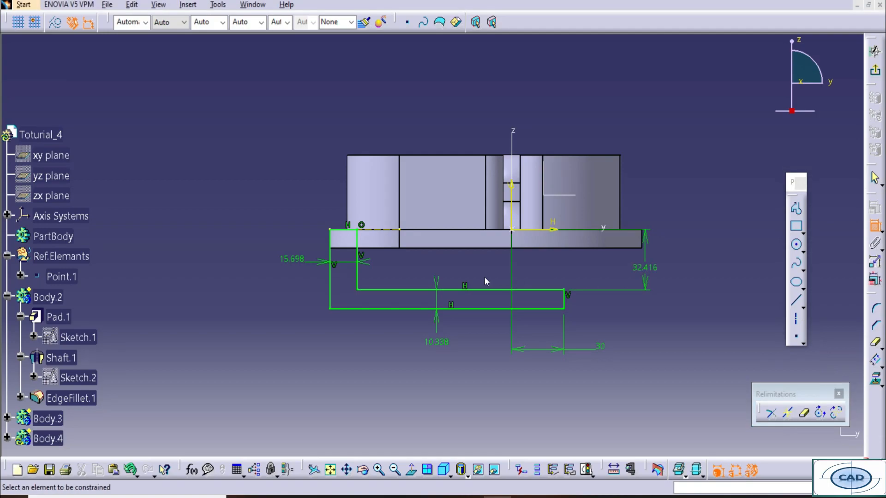
pyautogui.hotkey('alt', 'Tab')
pyautogui.keyDown('ctrl'); pyautogui.scroll(1, 442, 185); pyautogui.keyUp('ctrl')
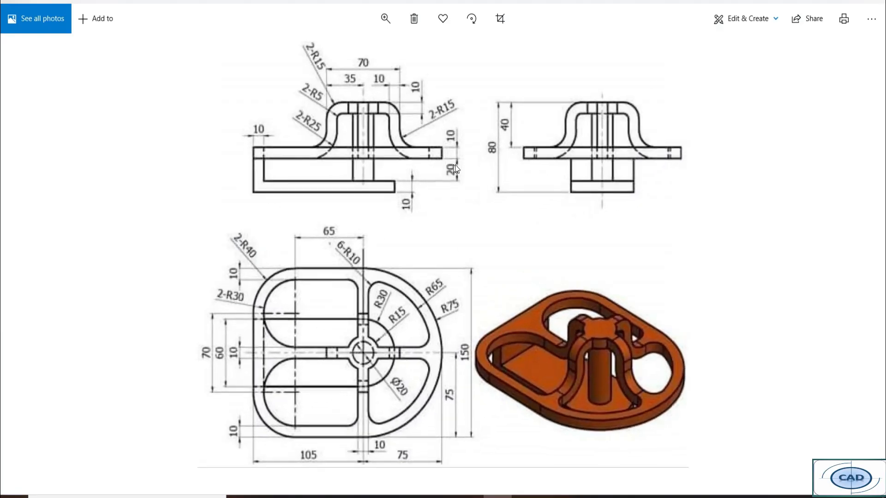
pyautogui.hotkey('alt', 'Tab')
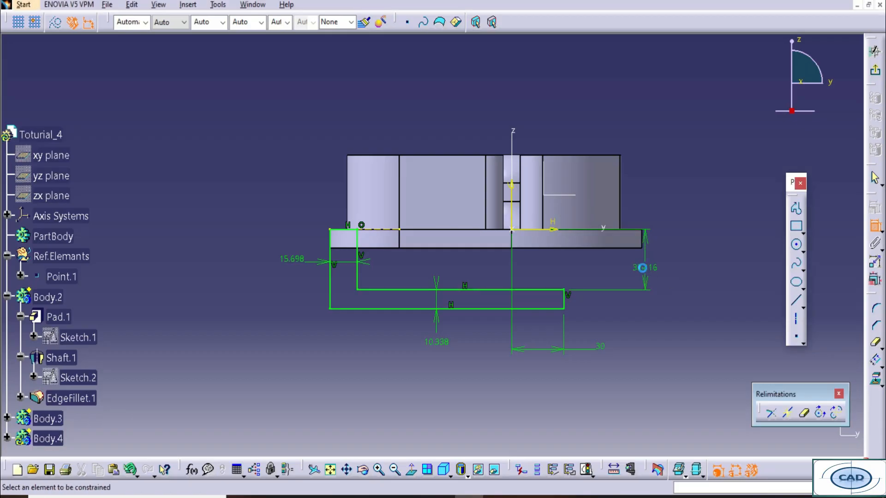
pyautogui.doubleClick(642, 268)
pyautogui.write('30')
pyautogui.press('Return')
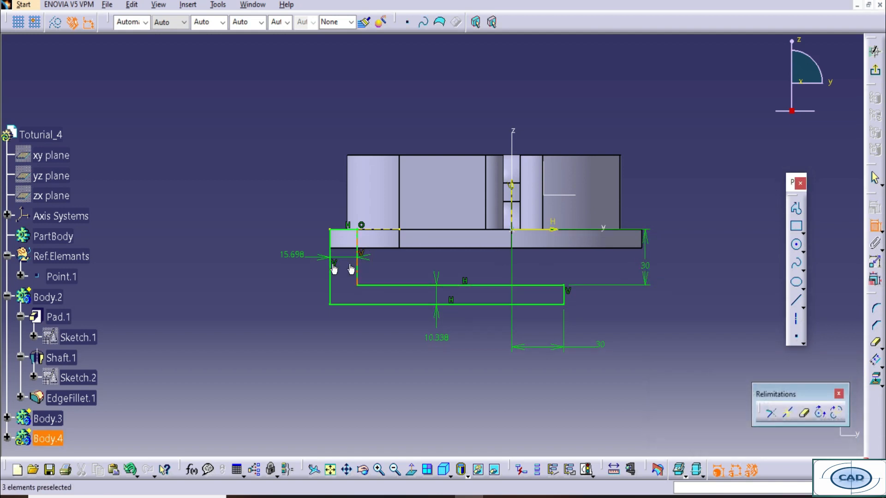
# - Set both the vertical and horizontal leg thicknesses of the L-profile to 10 mm and exit the sketch
pyautogui.doubleClick(296, 256)
pyautogui.write('10mm')
pyautogui.press('Return')
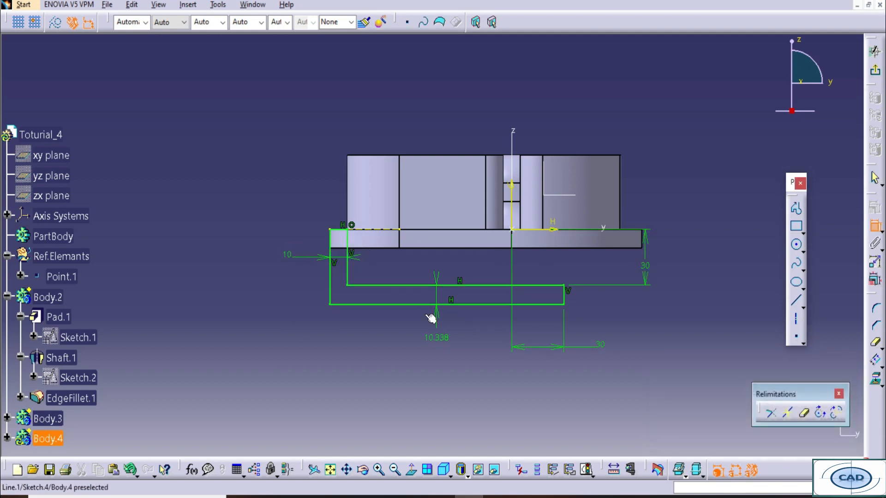
pyautogui.doubleClick(434, 339)
pyautogui.write('10mm')
pyautogui.press('Return')
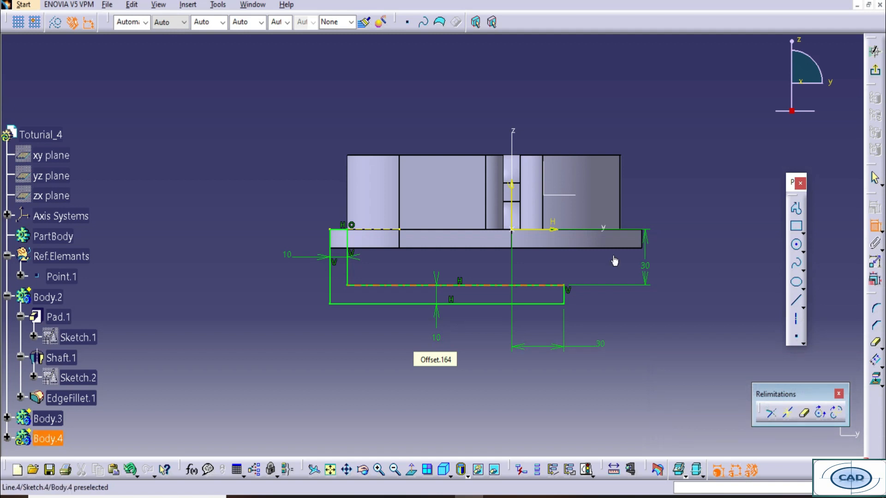
pyautogui.click(872, 72)
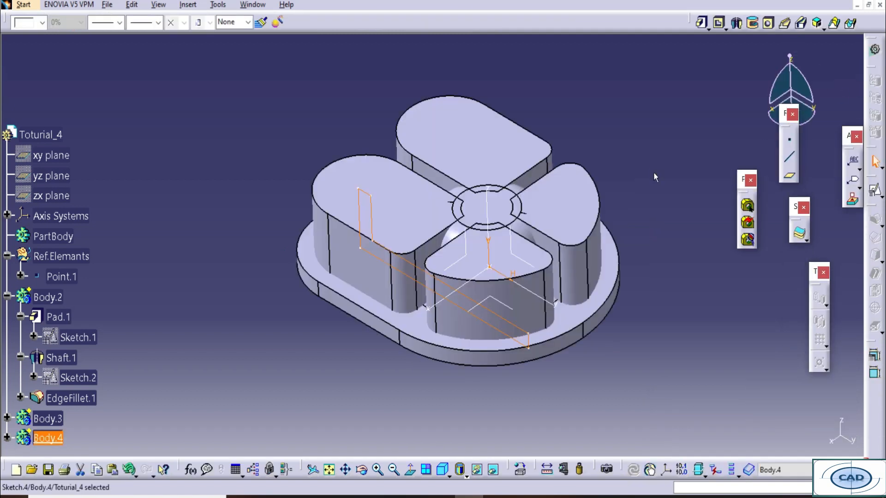
# - Check the bracket's width in the reference drawing and pad the L-profile sketch to that width
pyautogui.click(701, 22)
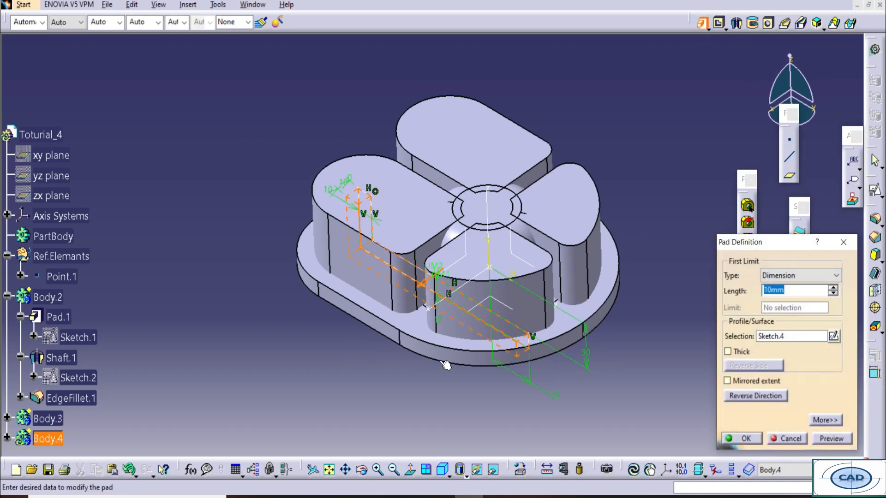
pyautogui.click(497, 497)
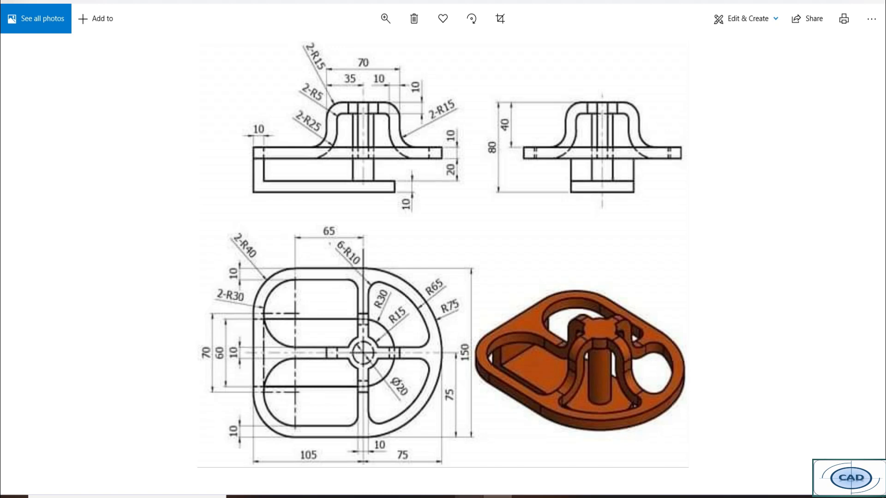
pyautogui.click(497, 497)
pyautogui.click(797, 293)
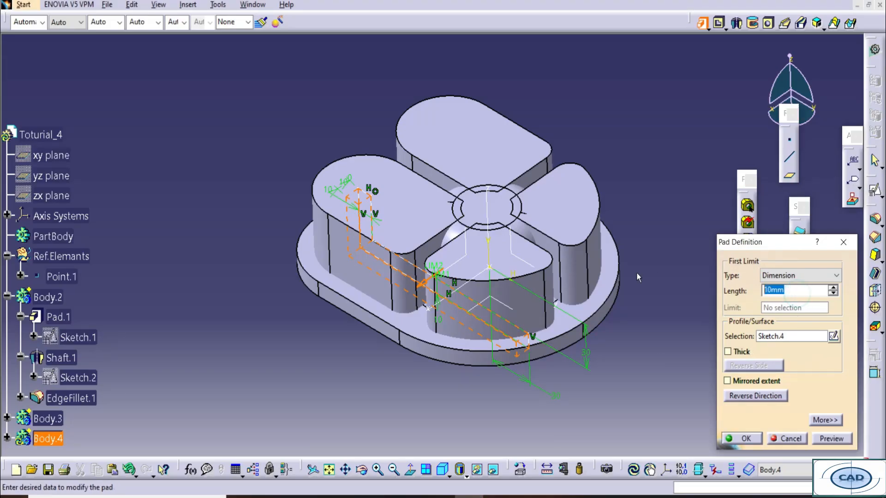
pyautogui.click(746, 438)
pyautogui.moveTo(643, 300); pyautogui.dragTo(456, 154, button='middle')
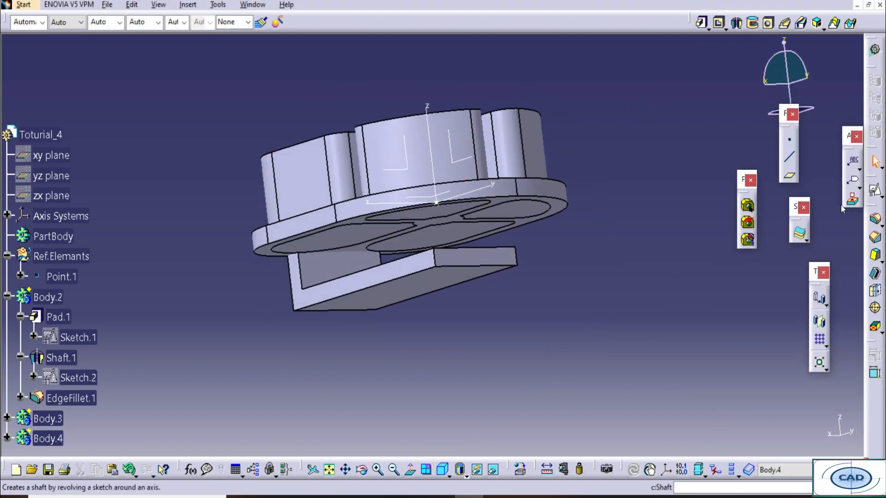
# - Round the two vertical edges at the free end of the bracket's horizontal leg with a 30 mm edge fillet
pyautogui.click(875, 220)
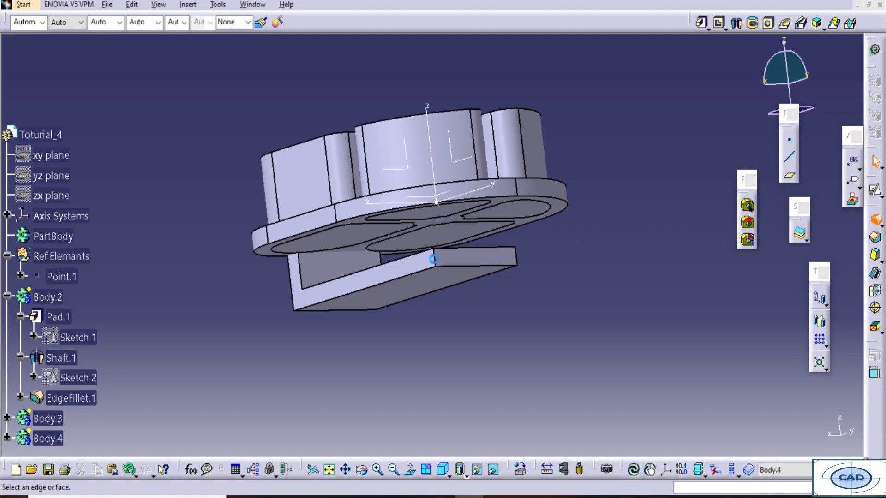
pyautogui.click(496, 253)
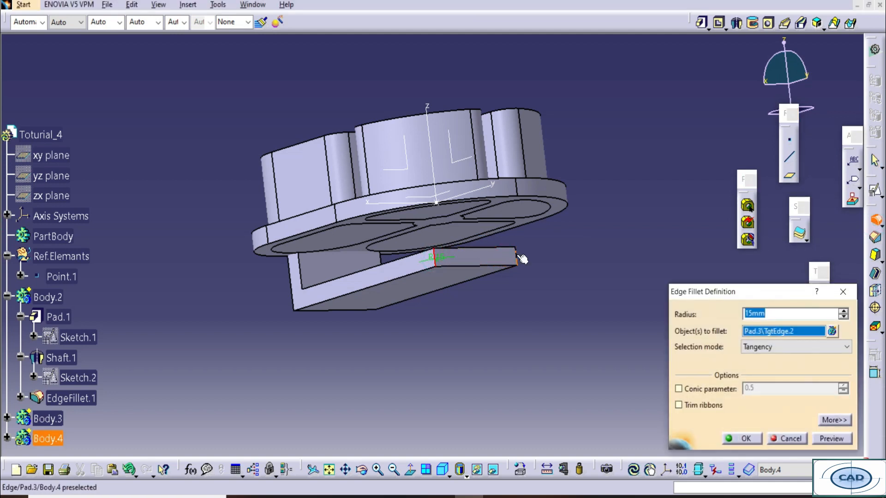
pyautogui.click(516, 257)
pyautogui.write('10')
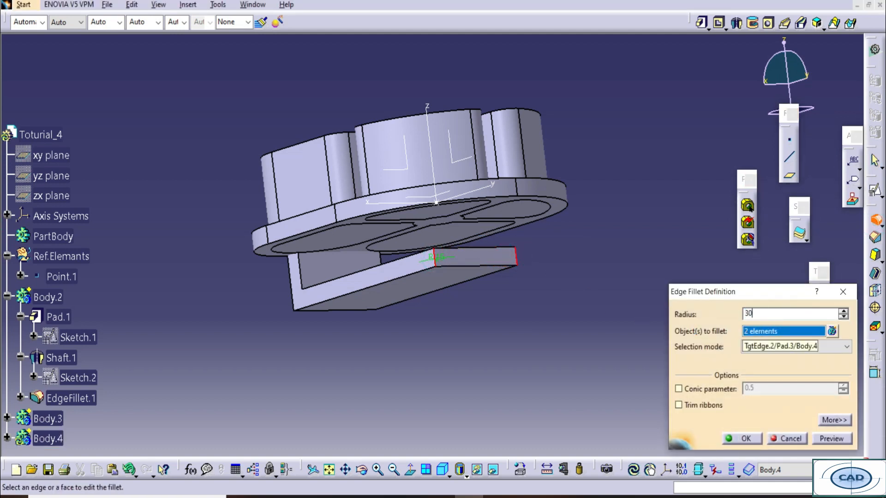
pyautogui.press('Return')
pyautogui.moveTo(409, 238); pyautogui.dragTo(389, 221, button='middle')
pyautogui.scroll(-3, 160, 211)
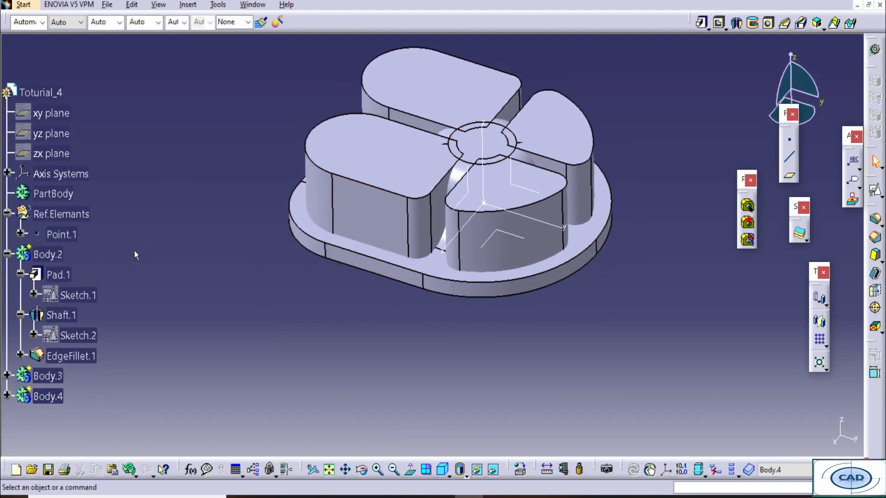
# - Insert two new empty bodies into the part after Body.4
pyautogui.click(193, 7)
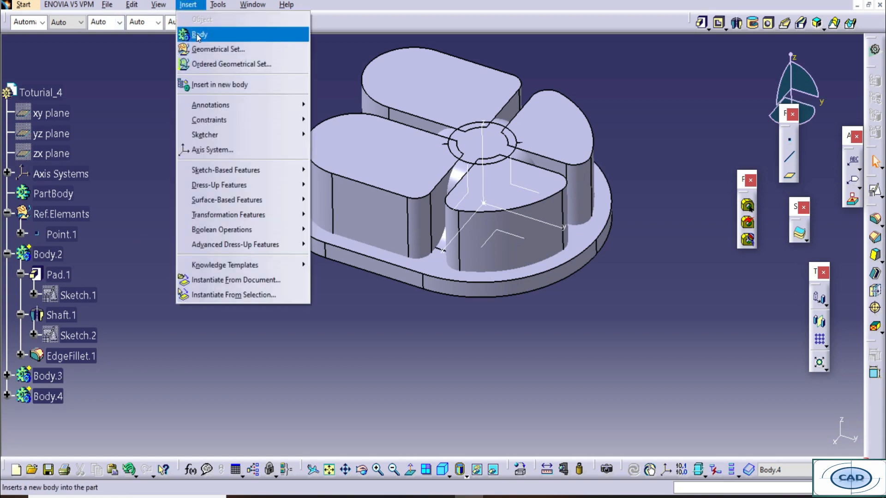
pyautogui.click(199, 32)
pyautogui.click(507, 273)
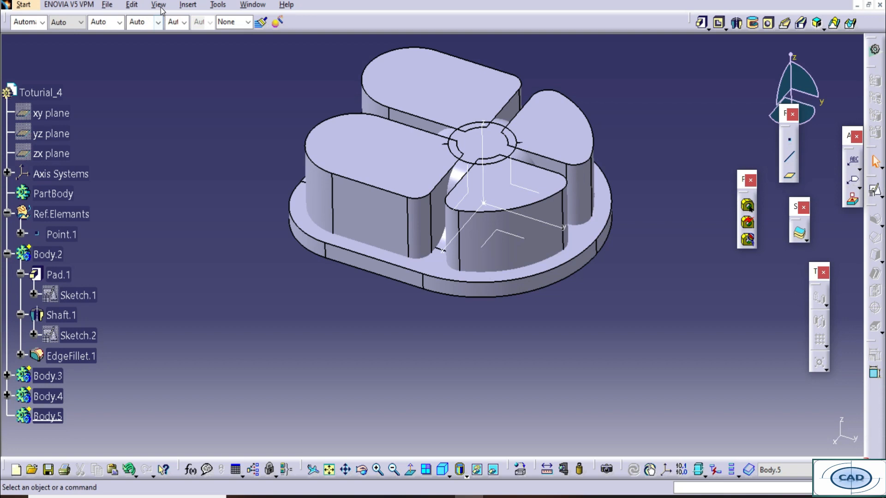
pyautogui.click(180, 7)
pyautogui.click(199, 33)
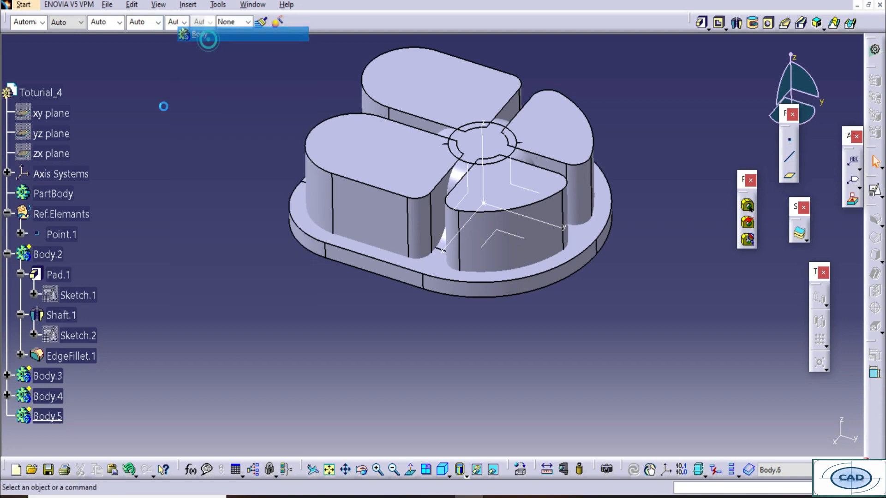
# - Rename Body.5 as Add and Body.6 as Remove
pyautogui.click(58, 417)
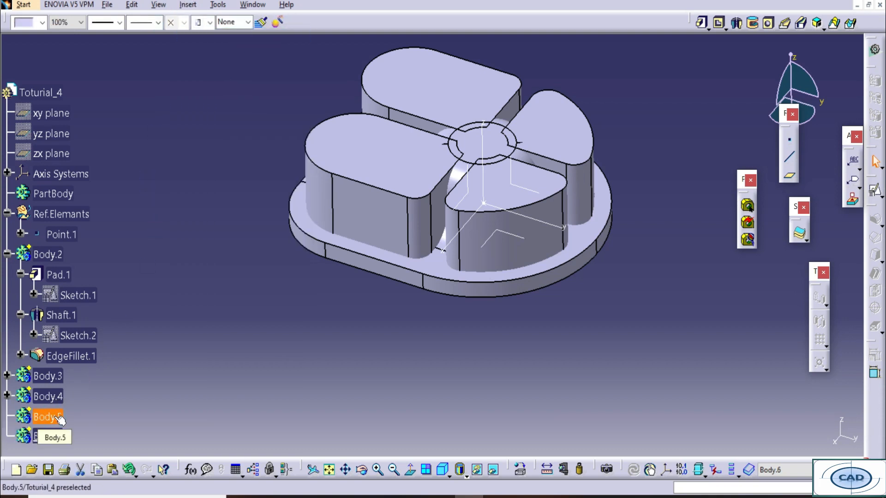
pyautogui.hotkey('alt', 'Return')
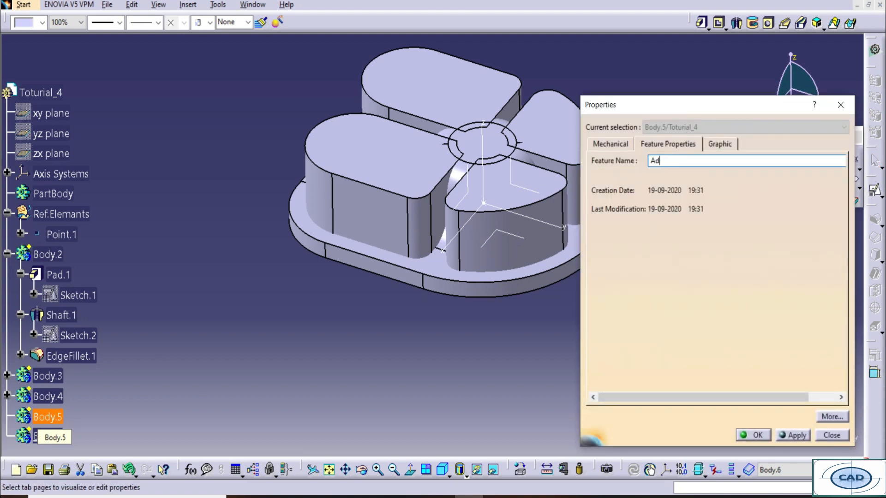
pyautogui.write('Add')
pyautogui.press('Return')
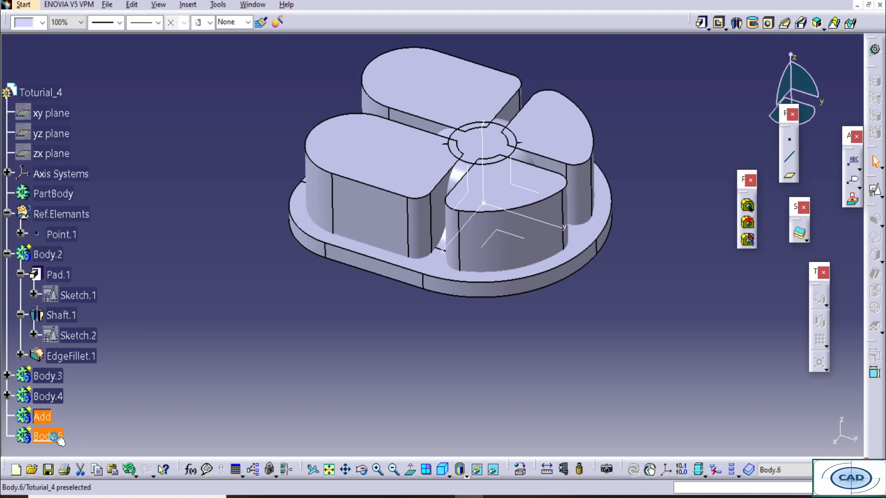
pyautogui.hotkey('alt', 'Return')
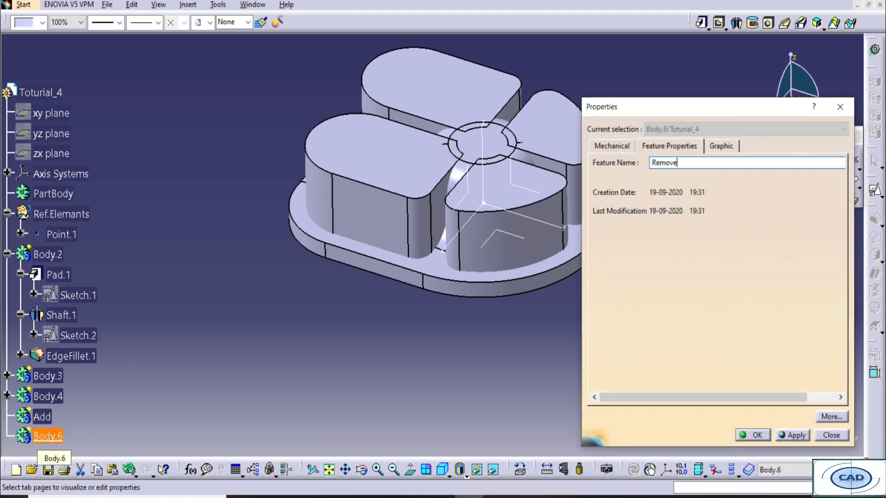
pyautogui.press('Return')
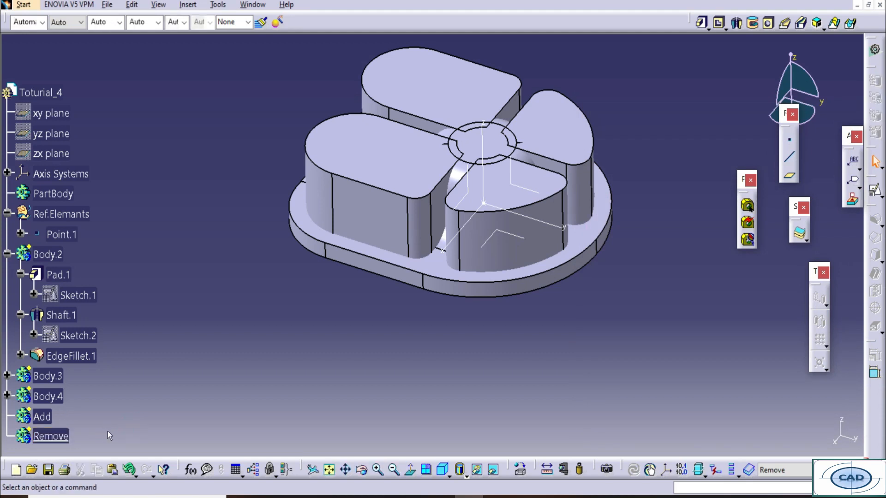
# - Insert another new body and rename it Part
pyautogui.hotkey('alt', 'i')
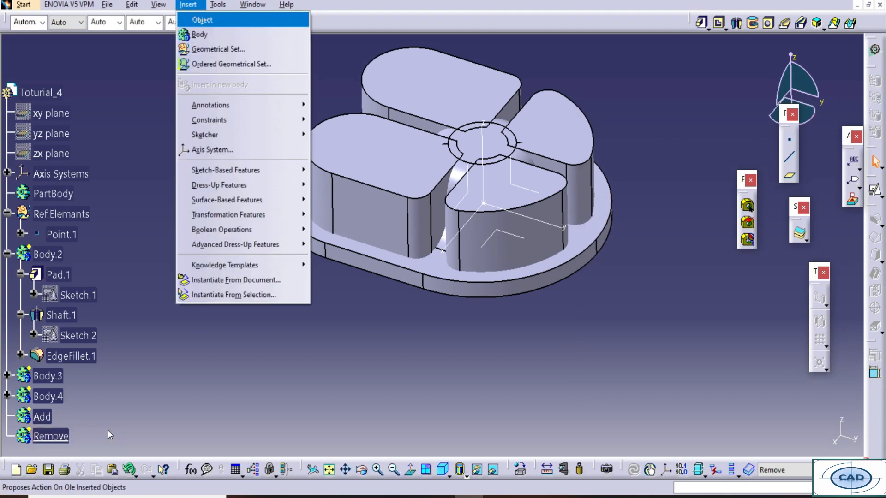
pyautogui.press('b')
pyautogui.click(56, 414)
pyautogui.hotkey('alt', 'Return')
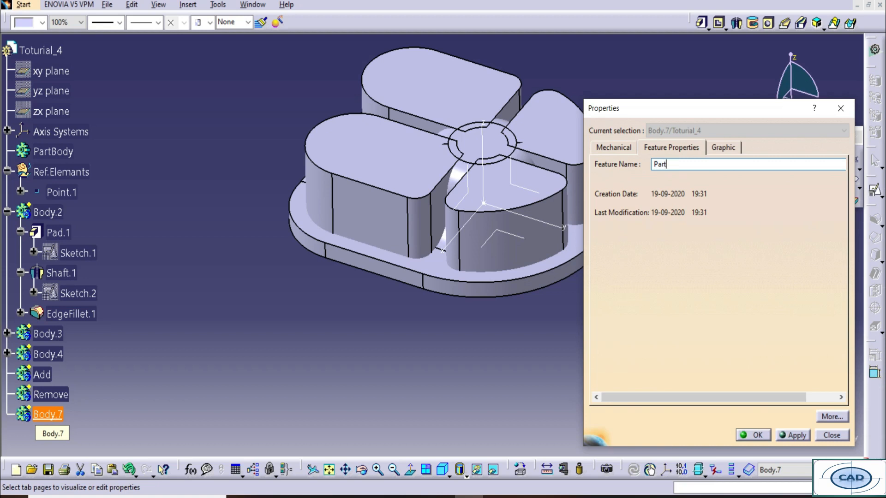
pyautogui.press('Return')
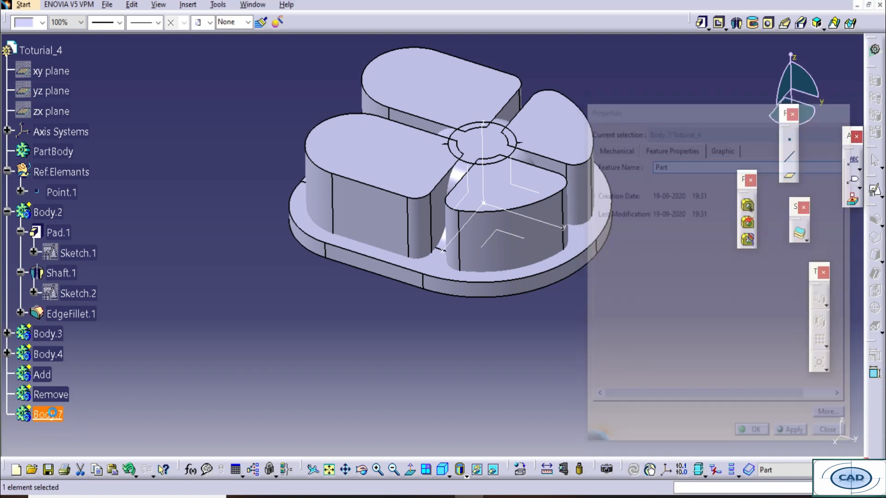
# - Combine Body.2 and Body.4 into the Add body with a Boolean Add operation
pyautogui.click(55, 214)
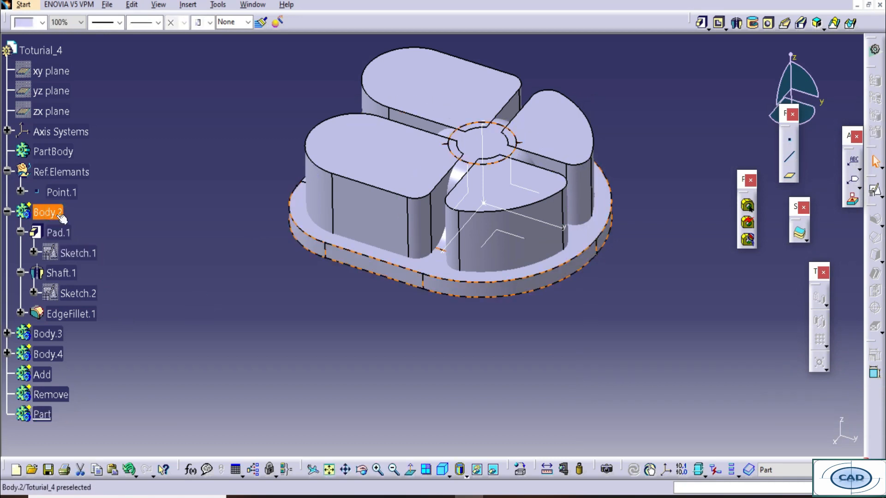
pyautogui.keyDown('ctrl'); pyautogui.click(49, 353); pyautogui.keyUp('ctrl')
pyautogui.rightClick(47, 353)
pyautogui.click(87, 344)
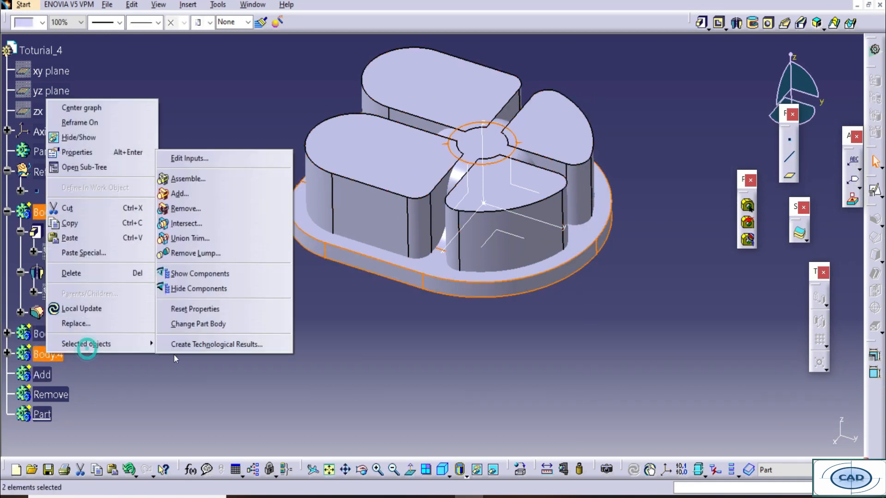
pyautogui.click(184, 193)
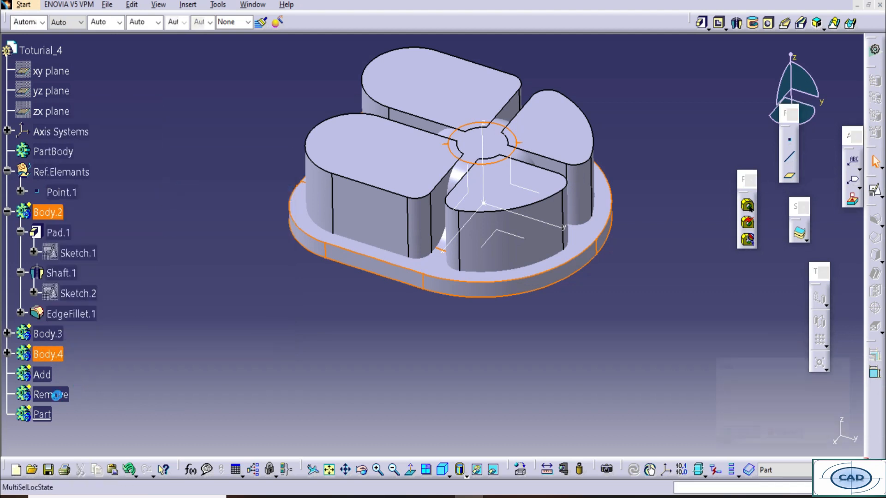
pyautogui.click(737, 435)
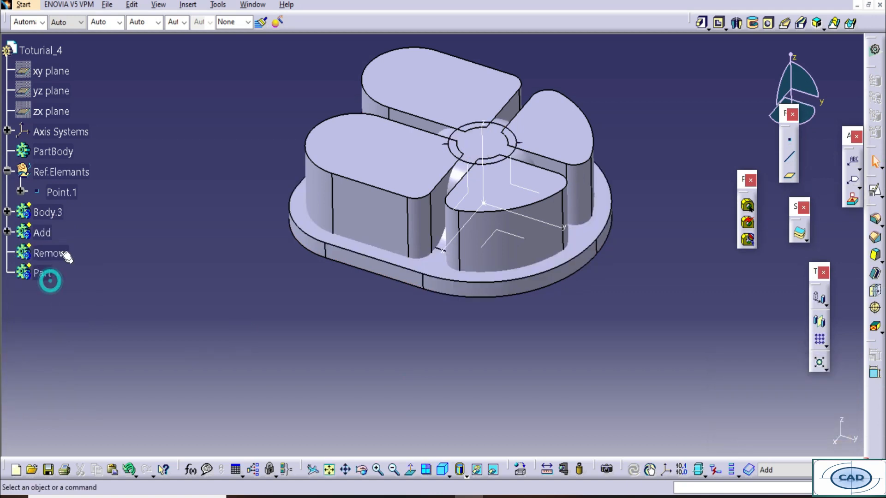
# - Move Body.3 into the Remove body with a Boolean Add operation
pyautogui.rightClick(49, 214)
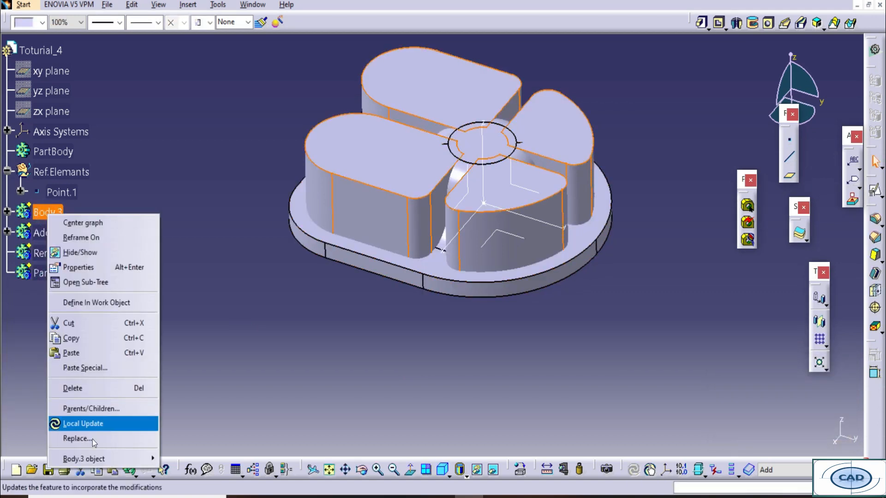
pyautogui.moveTo(138, 459)
pyautogui.click(209, 315)
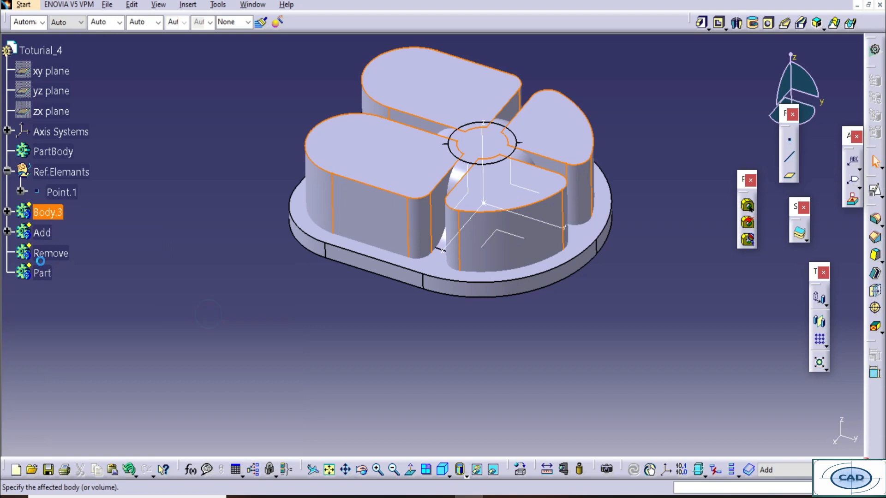
pyautogui.click(49, 253)
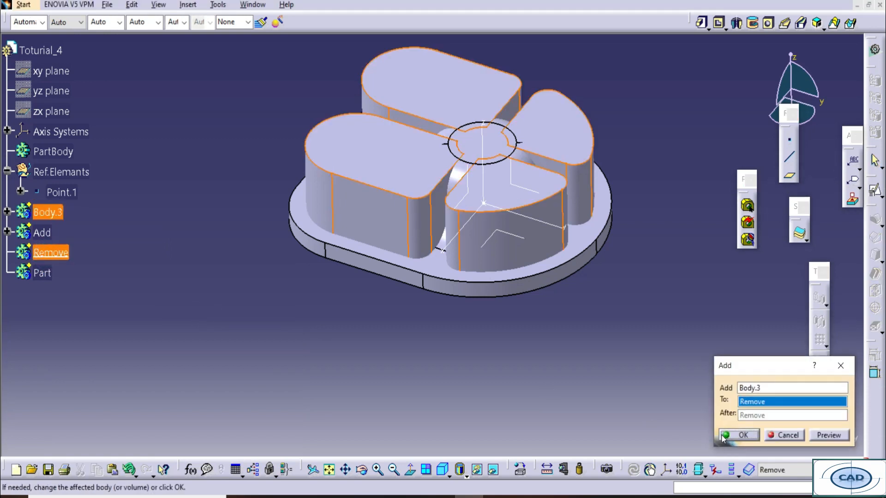
pyautogui.click(738, 435)
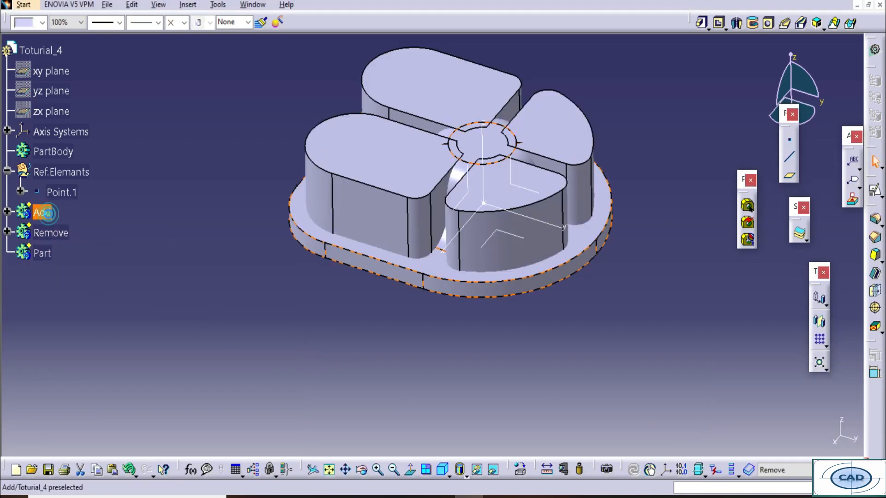
# - Combine the Add body into the Part body with a Boolean Add operation
pyautogui.rightClick(47, 213)
pyautogui.moveTo(127, 458)
pyautogui.click(202, 309)
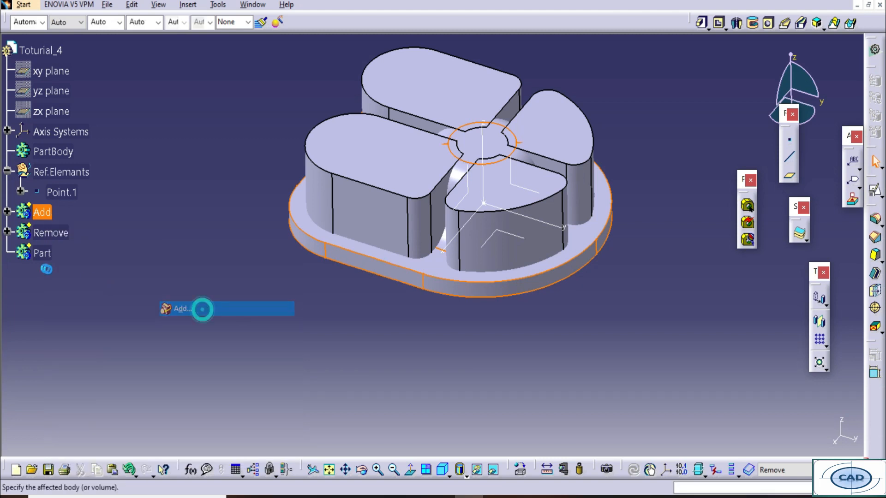
pyautogui.click(44, 254)
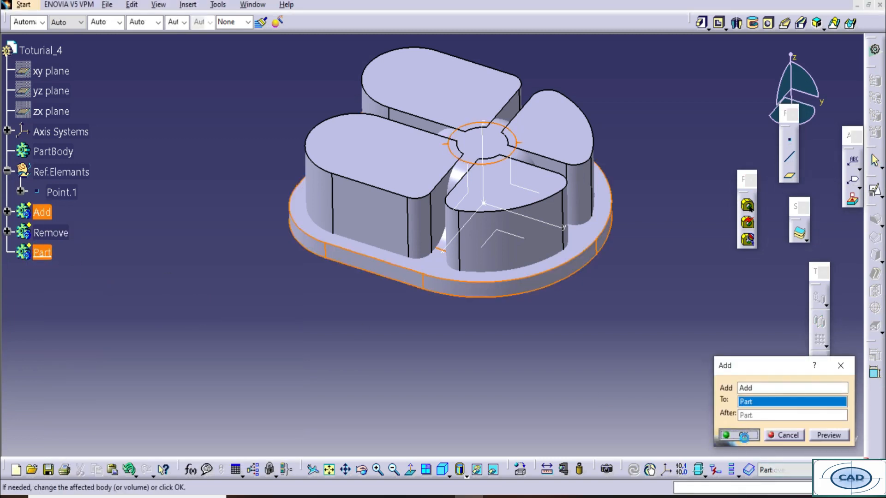
pyautogui.click(743, 435)
pyautogui.click(282, 346)
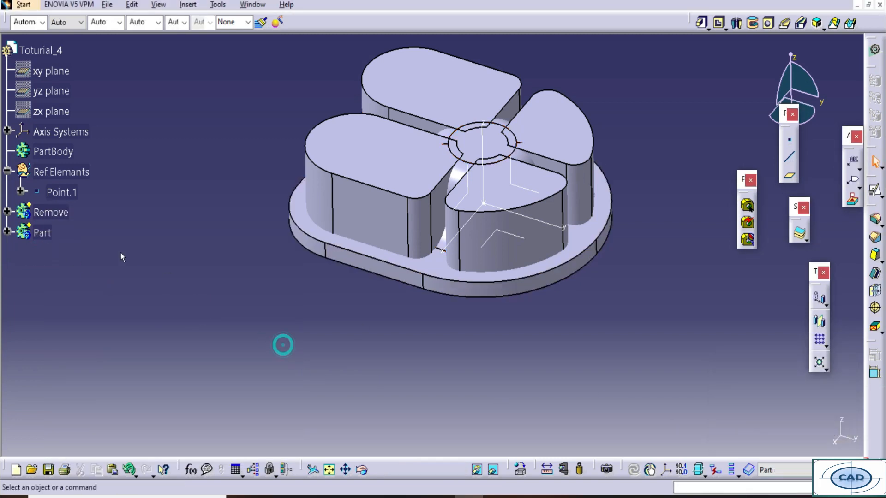
# - Subtract the Remove body from the Part body with a Boolean Remove operation
pyautogui.rightClick(60, 214)
pyautogui.moveTo(139, 457)
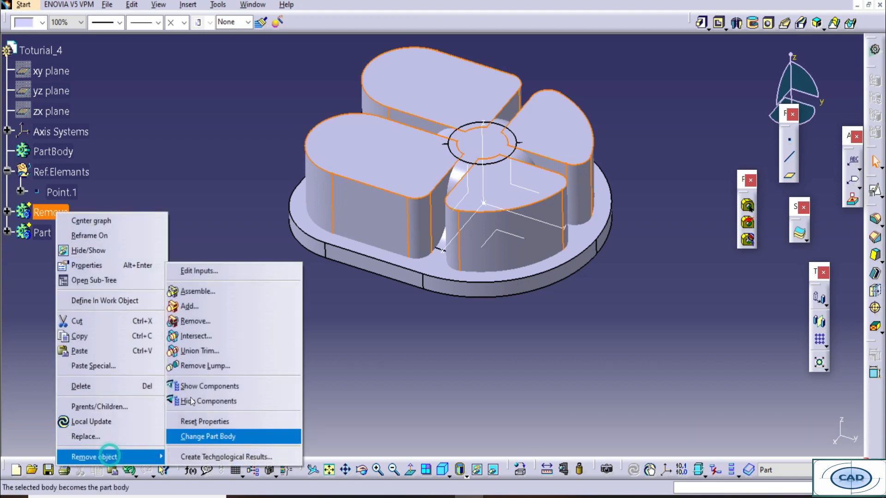
pyautogui.click(182, 321)
pyautogui.click(739, 434)
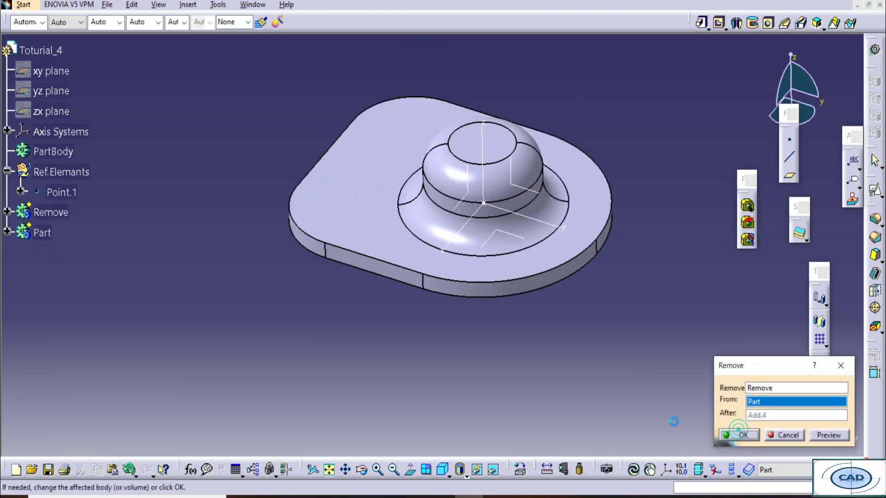
pyautogui.moveTo(444, 318); pyautogui.dragTo(413, 217, button='middle')
# - Expand the Part body's tree down to its nested bodies and examine the Boolean structure and the resulting solid
pyautogui.click(8, 211)
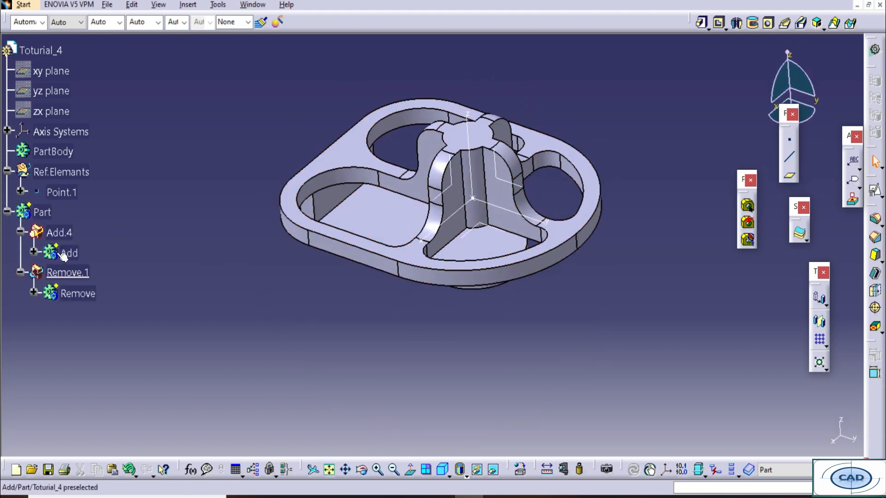
pyautogui.click(34, 252)
pyautogui.click(33, 375)
pyautogui.scroll(-4, 101, 400)
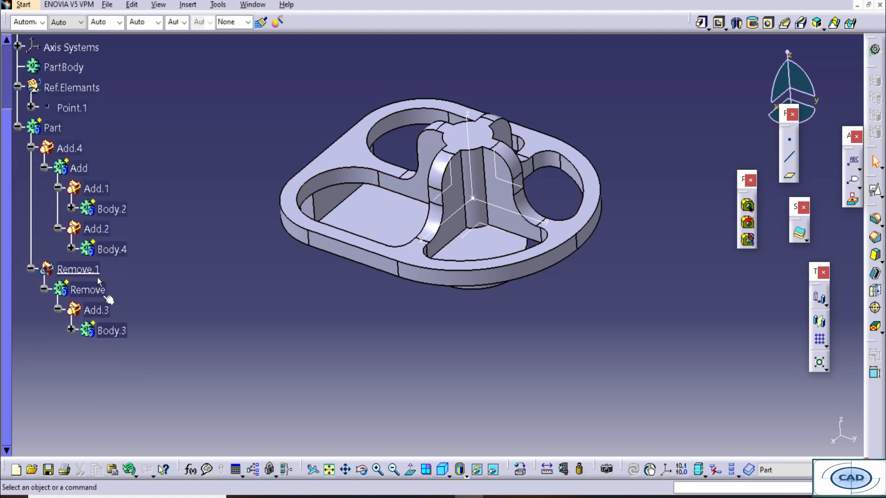
pyautogui.click(110, 209)
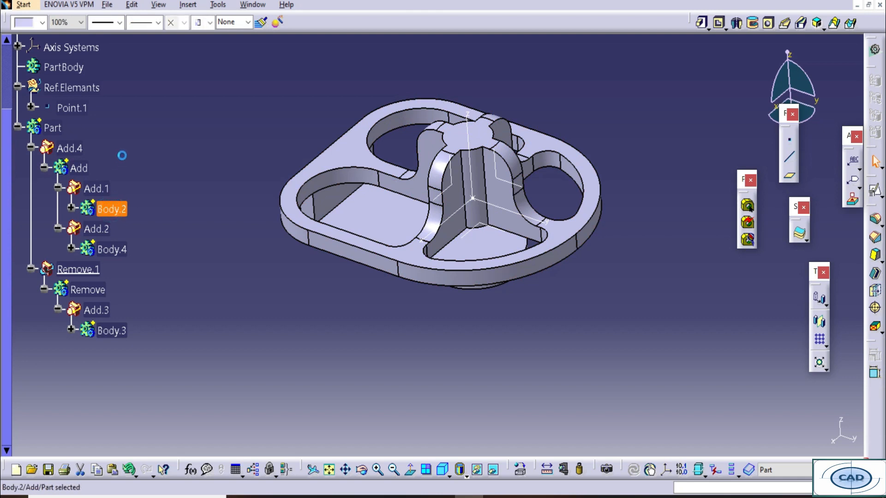
pyautogui.click(122, 152)
pyautogui.moveTo(489, 333); pyautogui.dragTo(477, 371, button='middle')
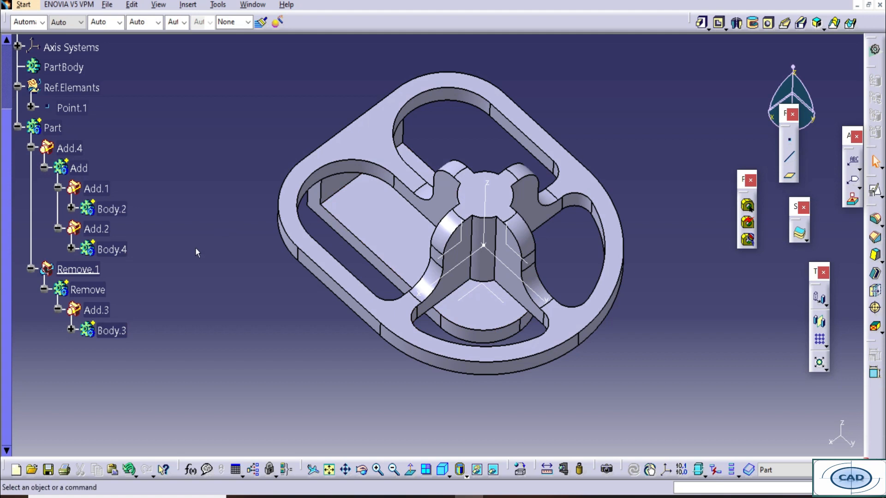
# - Define the Add body as the in-work object
pyautogui.rightClick(86, 169)
pyautogui.click(148, 249)
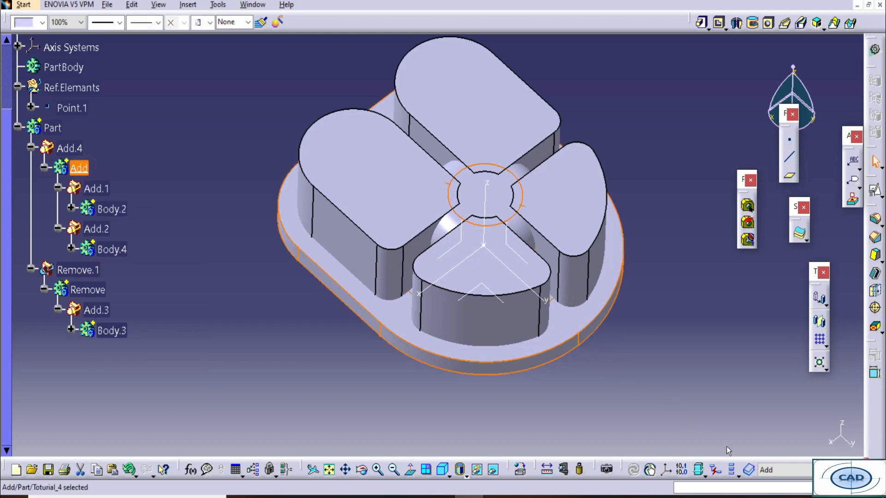
pyautogui.click(209, 174)
pyautogui.moveTo(441, 296); pyautogui.dragTo(439, 259, button='middle')
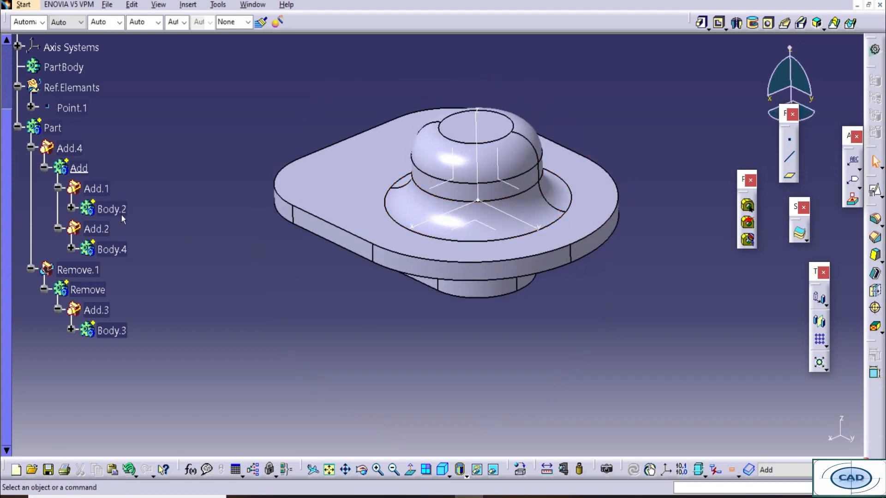
# - Define Body.2 as the in-work object, copy it and paste it with Paste Special as a separate body outside Part
pyautogui.rightClick(111, 214)
pyautogui.click(167, 301)
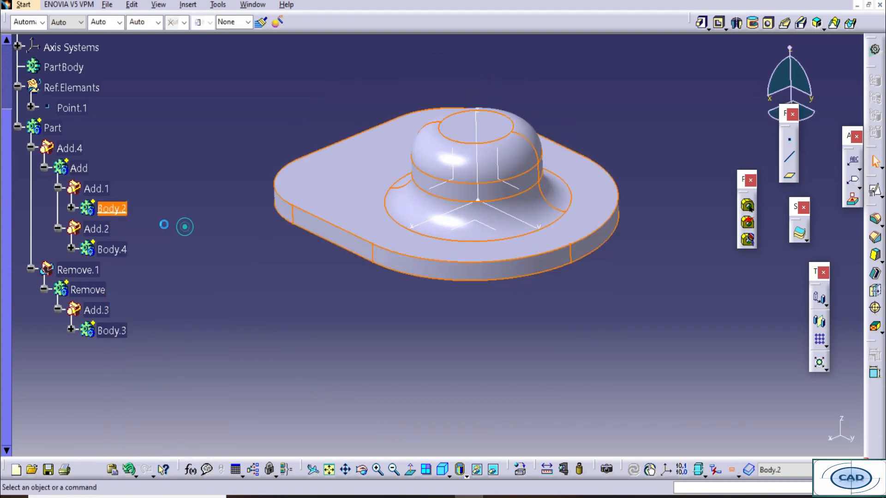
pyautogui.click(116, 207)
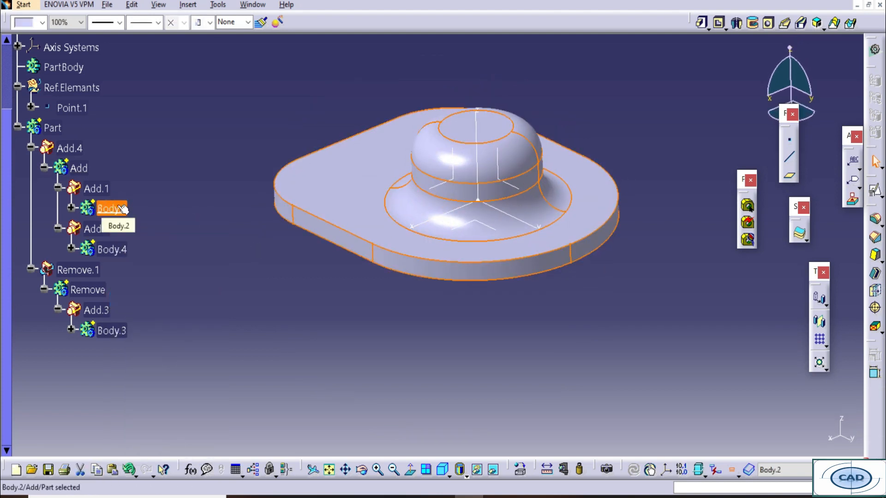
pyautogui.click(19, 127)
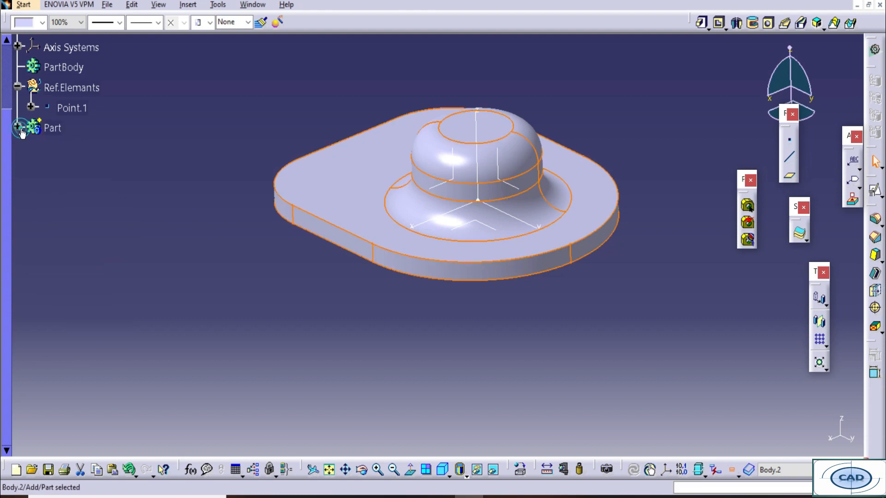
pyautogui.rightClick(55, 125)
pyautogui.click(115, 279)
pyautogui.click(781, 375)
pyautogui.click(789, 434)
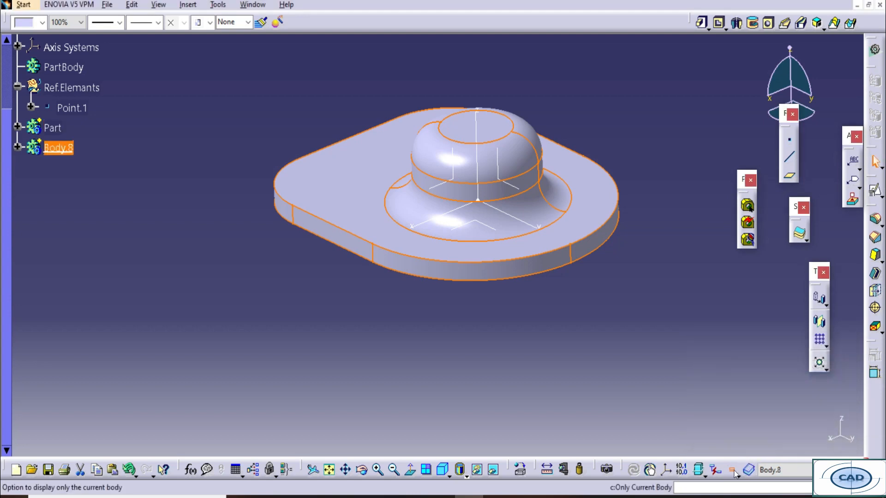
# - Hide the Part body and apply a -10 mm Thickness to the upper faces of Body.8
pyautogui.rightClick(49, 129)
pyautogui.click(80, 168)
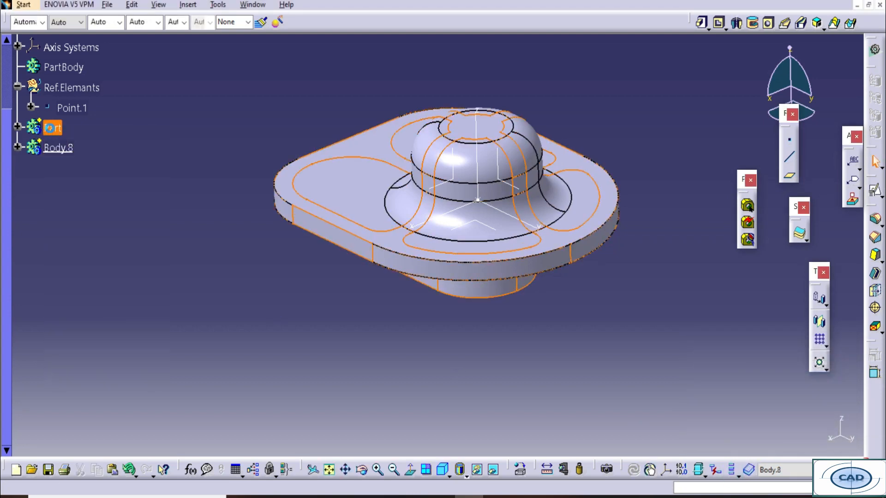
pyautogui.moveTo(429, 202); pyautogui.dragTo(666, 308, button='middle')
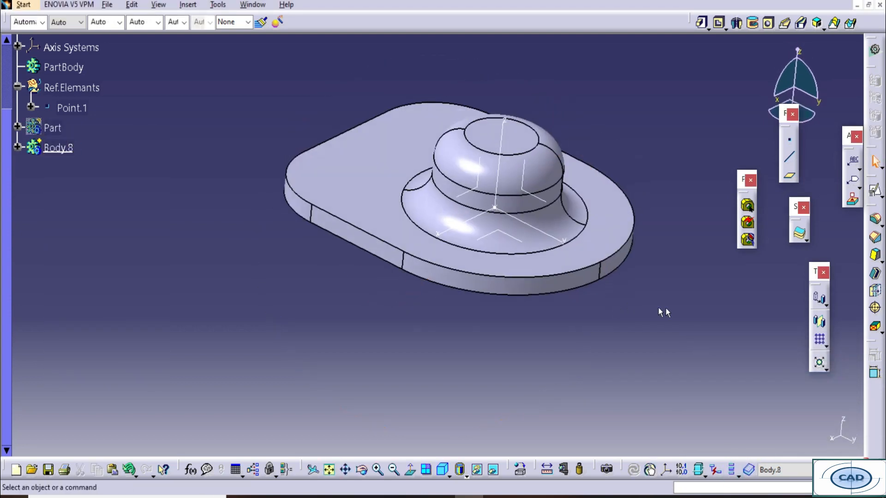
pyautogui.click(875, 293)
pyautogui.click(579, 231)
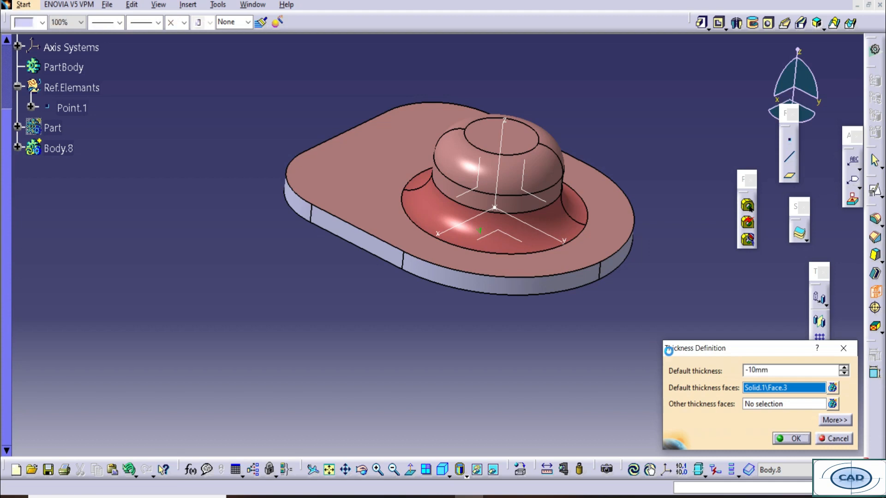
# - Show the Part body again and subtract Body.8 from it with a Boolean Remove operation
pyautogui.rightClick(54, 133)
pyautogui.click(146, 158)
pyautogui.click(18, 148)
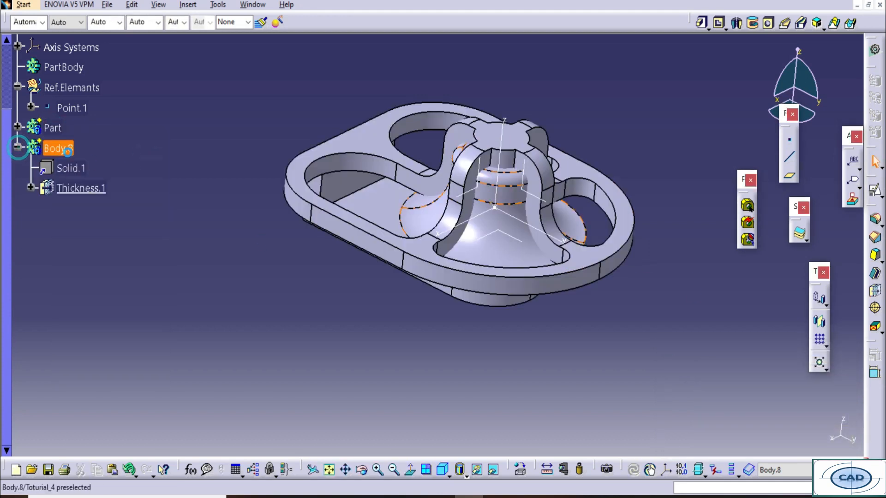
pyautogui.rightClick(70, 152)
pyautogui.moveTo(139, 396)
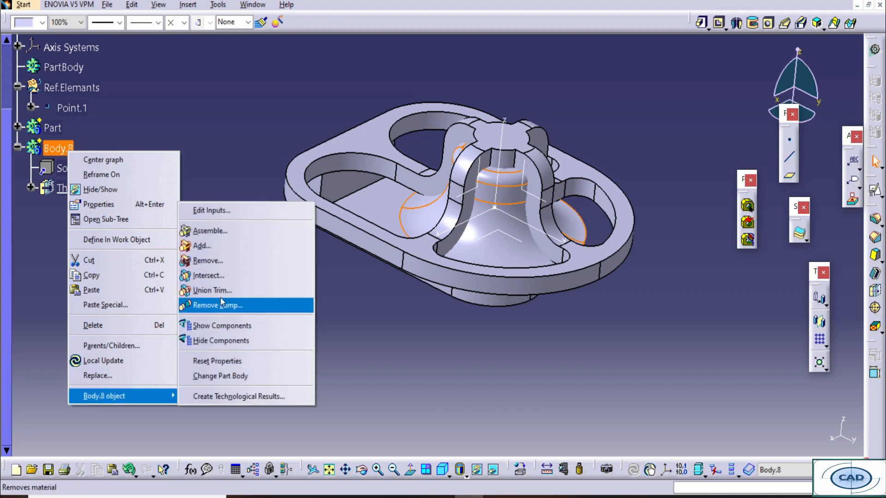
pyautogui.click(216, 261)
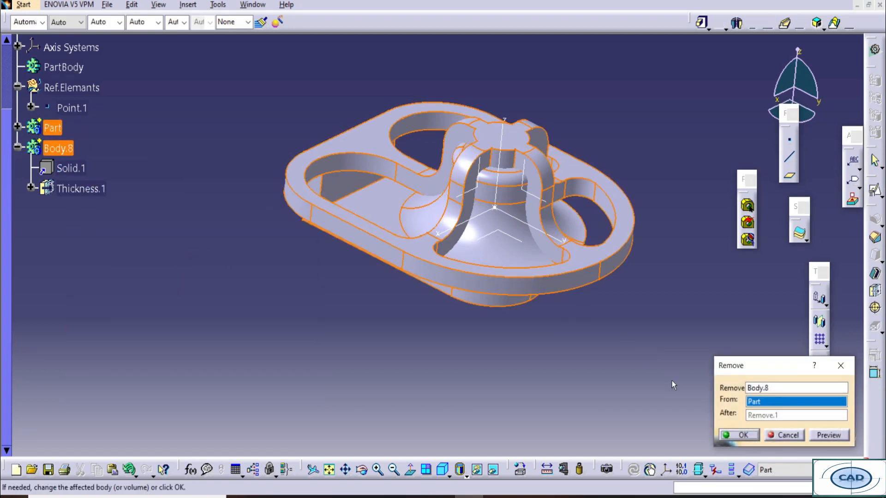
pyautogui.click(724, 434)
pyautogui.moveTo(387, 205); pyautogui.dragTo(419, 252, button='middle')
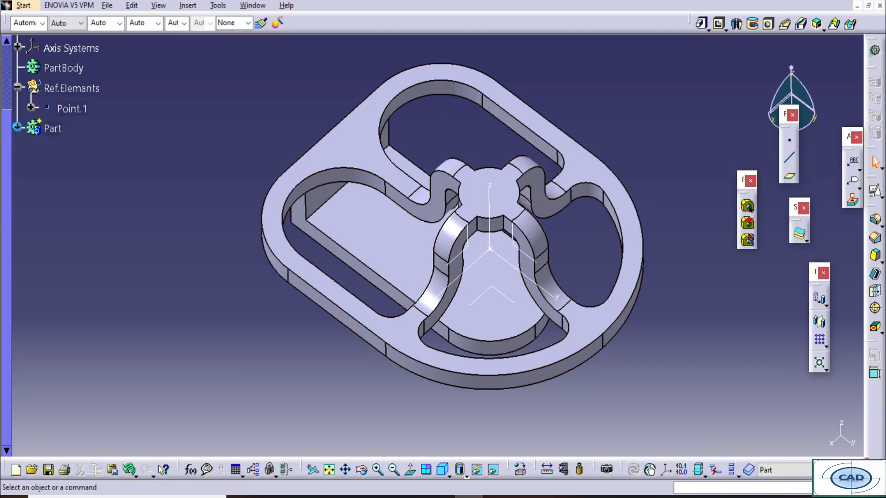
# - Define Remove.1 and then Remove.2 as the in-work object to examine the part before and after the inner cut
pyautogui.click(17, 127)
pyautogui.click(78, 270)
pyautogui.rightClick(79, 270)
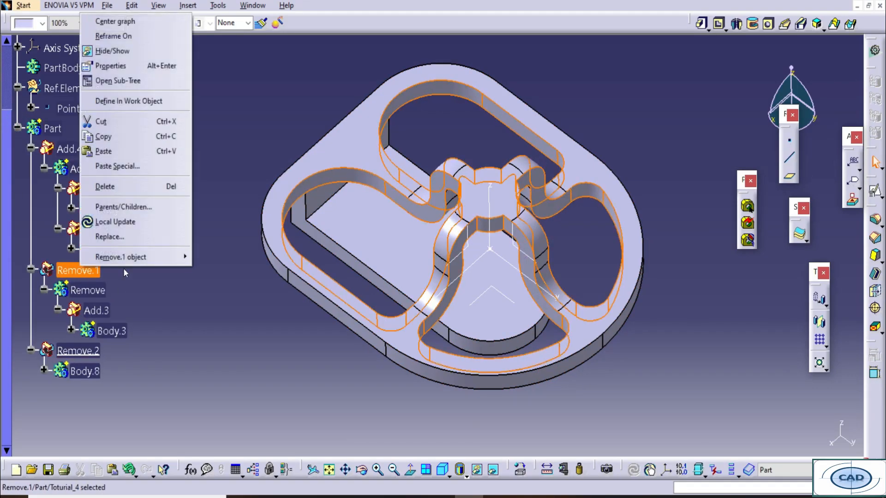
pyautogui.click(124, 102)
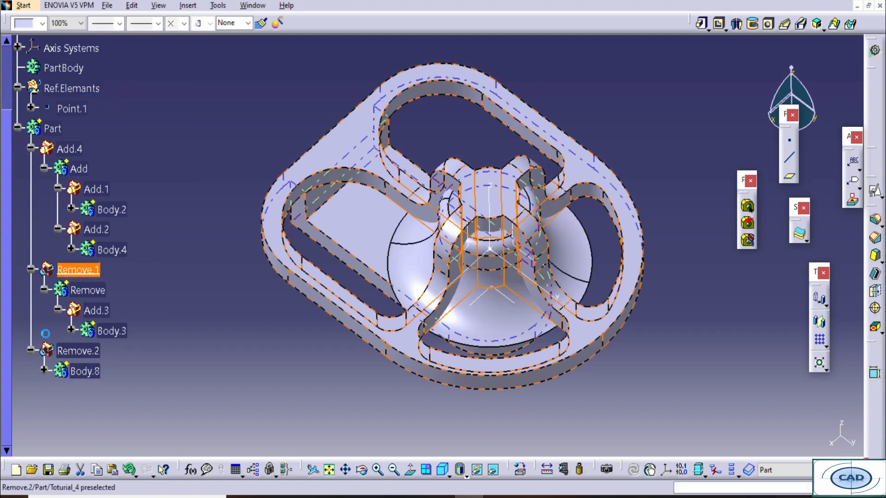
pyautogui.rightClick(74, 355)
pyautogui.click(121, 189)
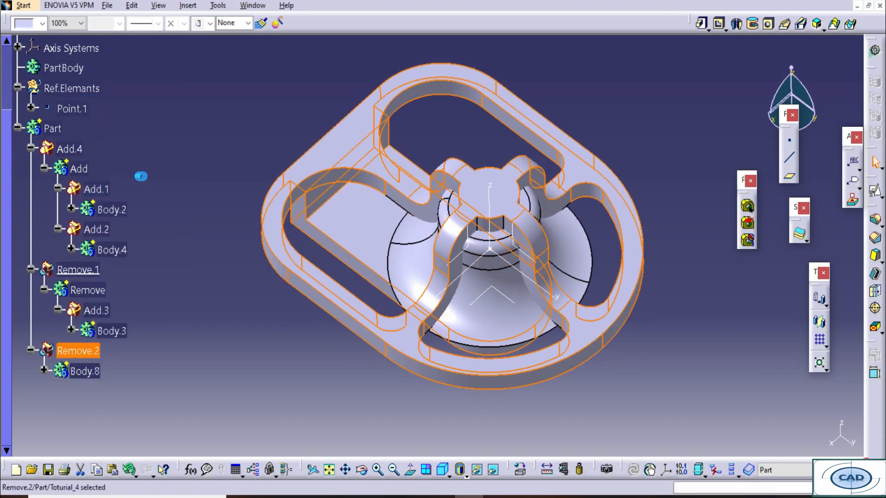
pyautogui.moveTo(461, 318); pyautogui.dragTo(332, 316, button='middle')
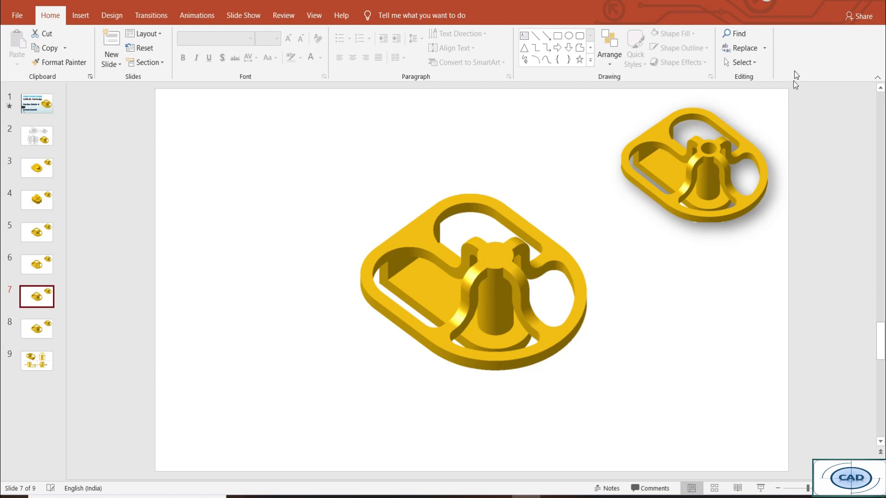
# - Switch back to CATIA and create a positioned sketch on the axis system's XY plane with Reverse H and Swap enabled
pyautogui.click(817, 1)
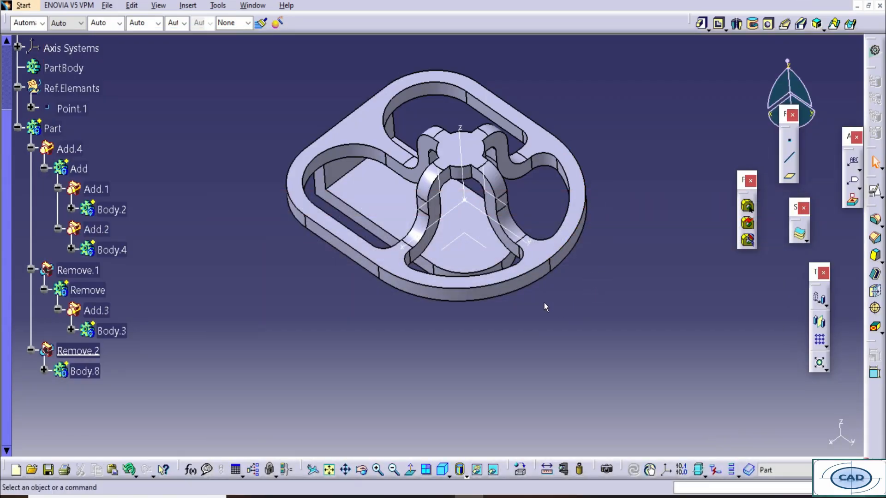
pyautogui.click(875, 190)
pyautogui.click(467, 236)
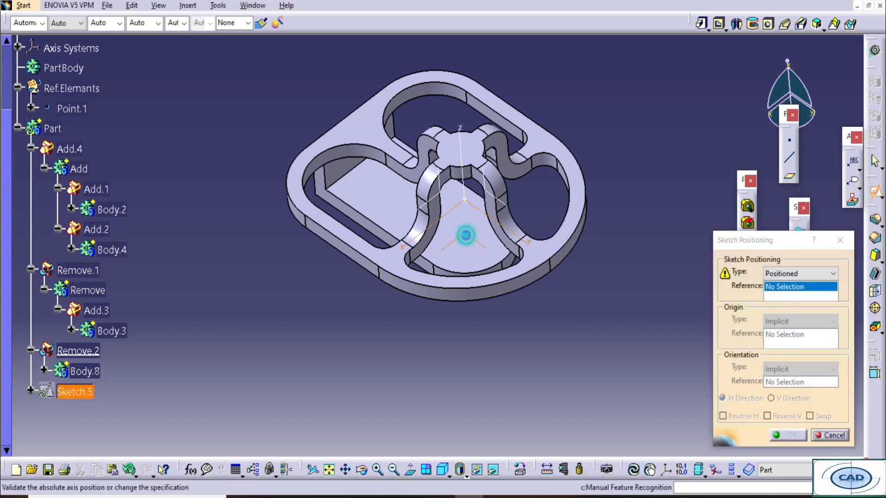
pyautogui.click(768, 417)
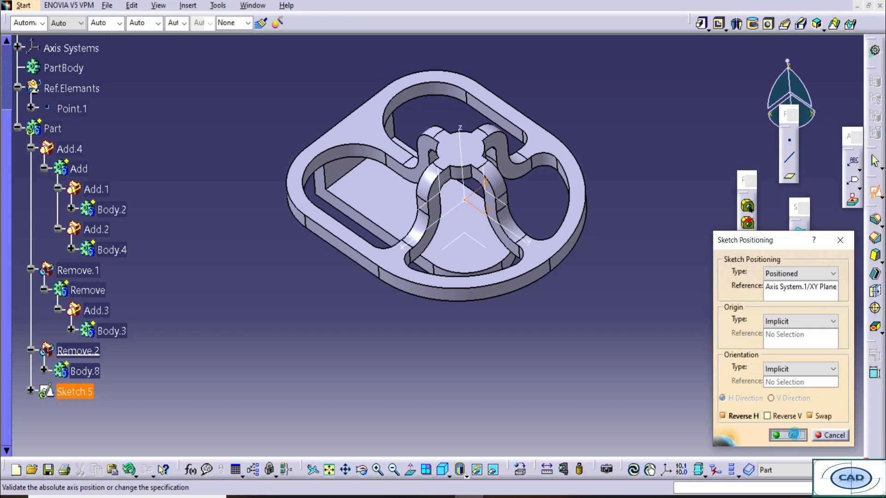
pyautogui.click(793, 435)
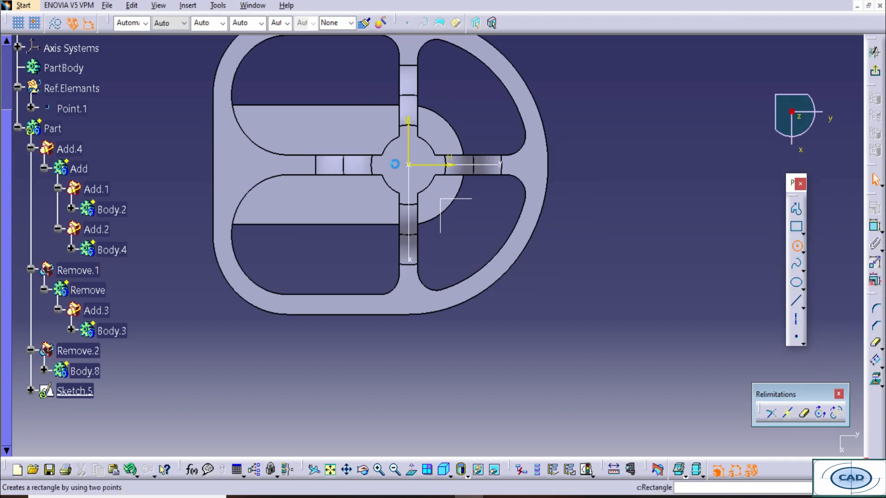
# - Sketch a circle centred on the sketch origin and constrain its diameter to 30 mm
pyautogui.click(410, 165)
pyautogui.click(605, 198)
pyautogui.click(876, 227)
pyautogui.click(603, 207)
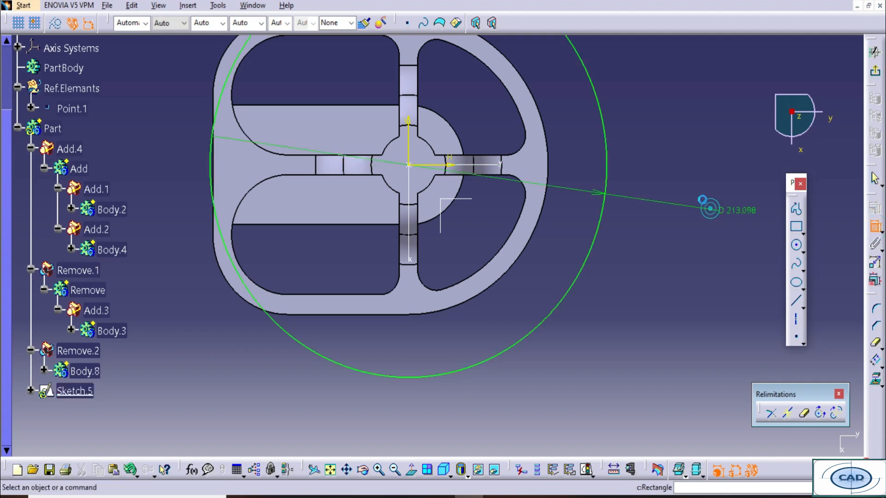
pyautogui.click(736, 212)
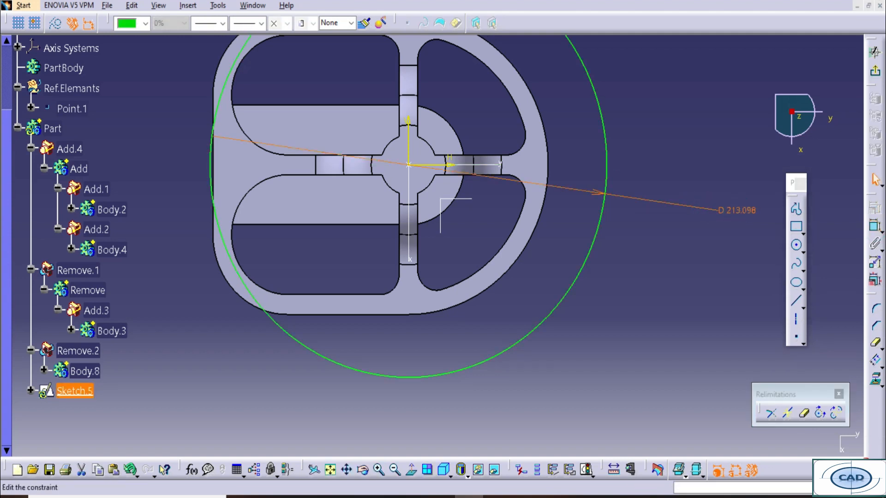
pyautogui.doubleClick(737, 212)
pyautogui.write('3')
pyautogui.press('Return')
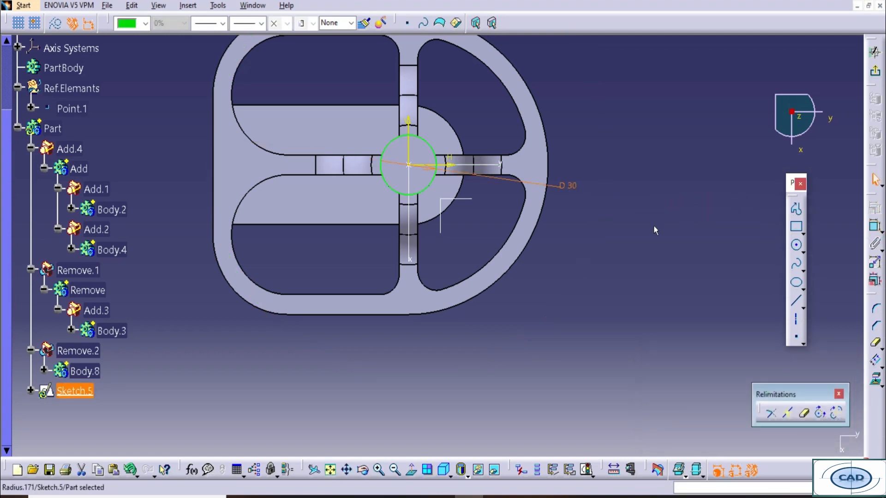
# - Sketch a smaller concentric circle inside the 30 mm circle and constrain its diameter to 20 mm
pyautogui.moveTo(654, 226); pyautogui.dragTo(663, 267, button='middle')
pyautogui.click(796, 245)
pyautogui.click(419, 206)
pyautogui.click(432, 191)
pyautogui.click(873, 227)
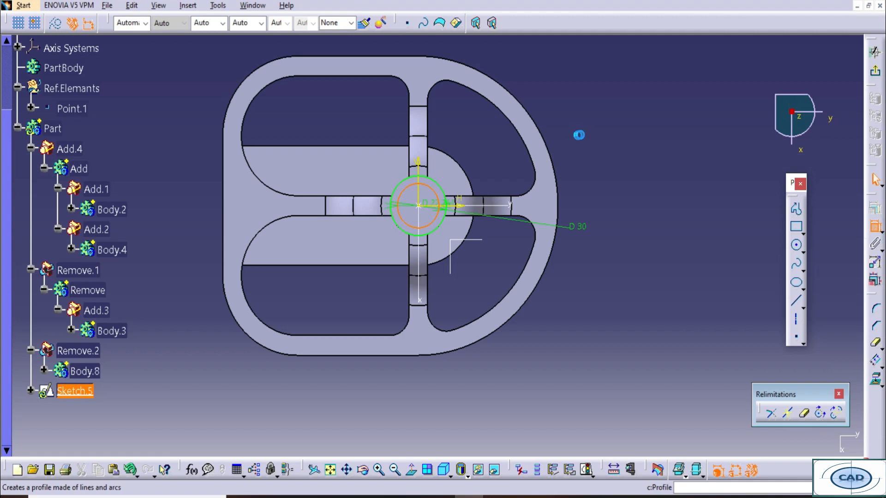
pyautogui.doubleClick(566, 134)
pyautogui.write('20mm')
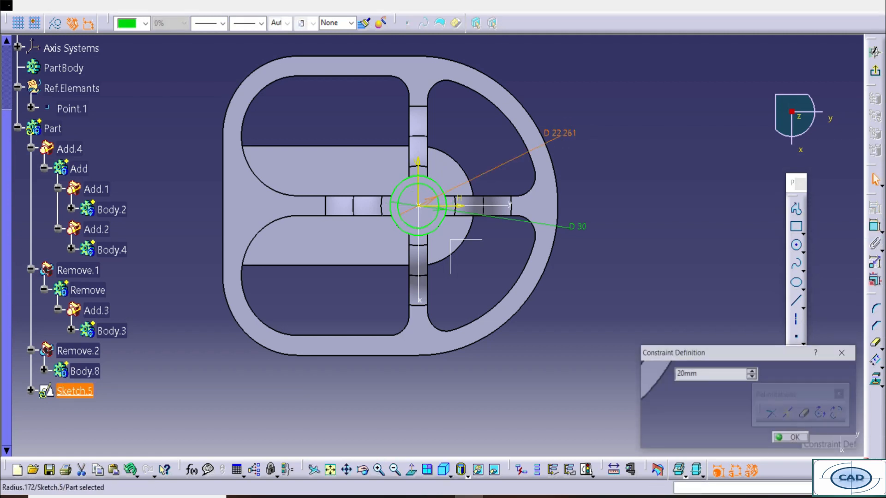
# - Create an output profile from the inner 20 mm circle of the hub sketch
pyautogui.press('Return')
pyautogui.click(619, 161)
pyautogui.click(432, 220)
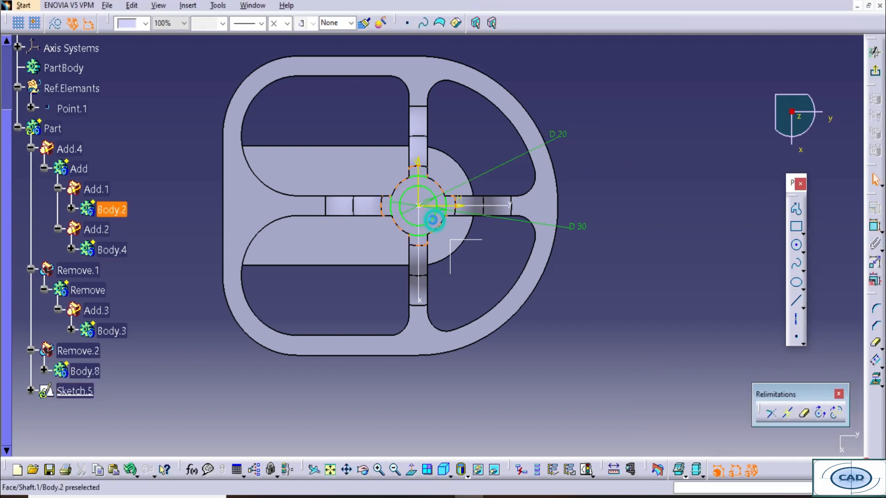
pyautogui.click(430, 219)
pyautogui.click(571, 469)
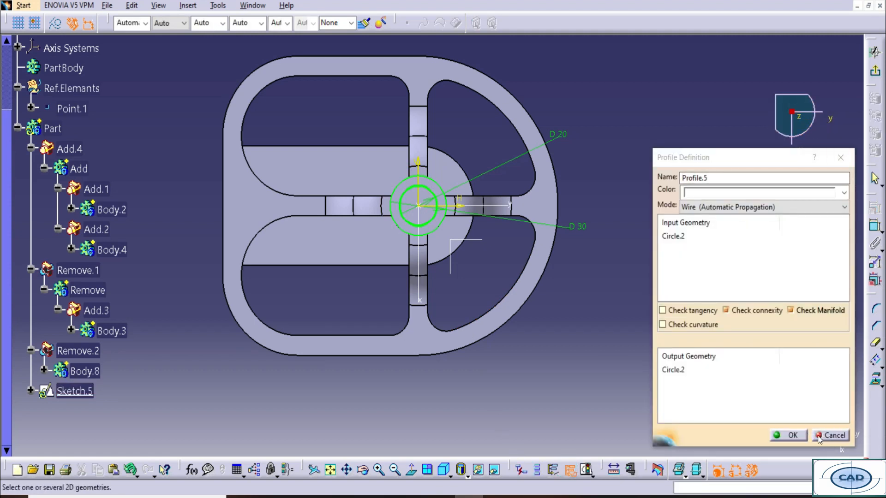
pyautogui.click(790, 436)
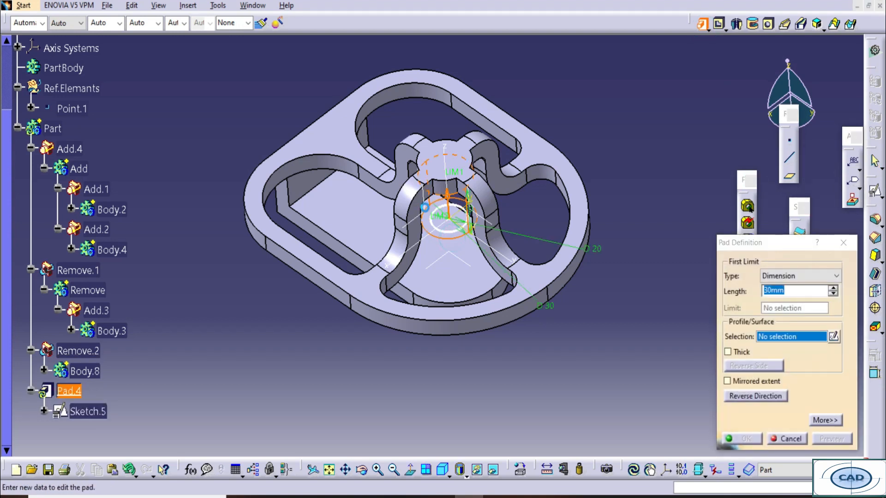
# - Pad the hub sketch 30 mm with its second limit up to the plane of the base's recessed floor
pyautogui.moveTo(454, 251); pyautogui.dragTo(505, 222, button='middle')
pyautogui.click(819, 420)
pyautogui.click(807, 275)
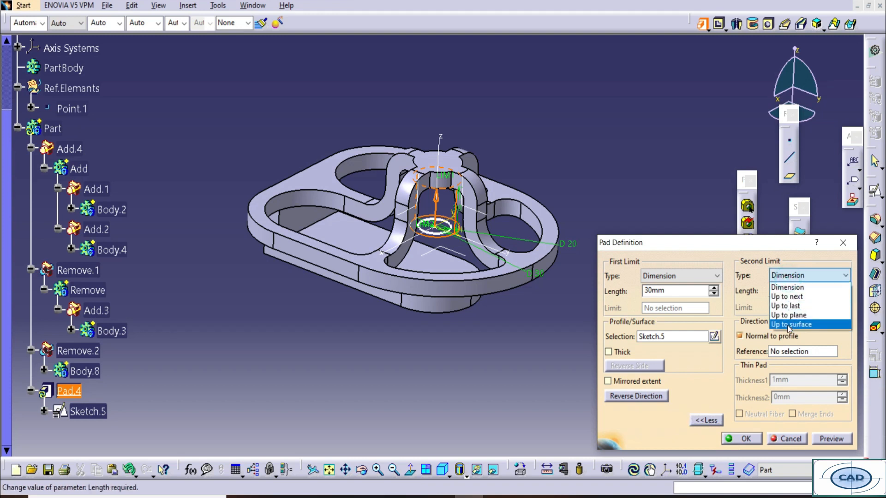
pyautogui.click(793, 315)
pyautogui.click(388, 249)
pyautogui.click(742, 439)
pyautogui.click(577, 126)
pyautogui.moveTo(440, 249); pyautogui.dragTo(395, 270, button='middle')
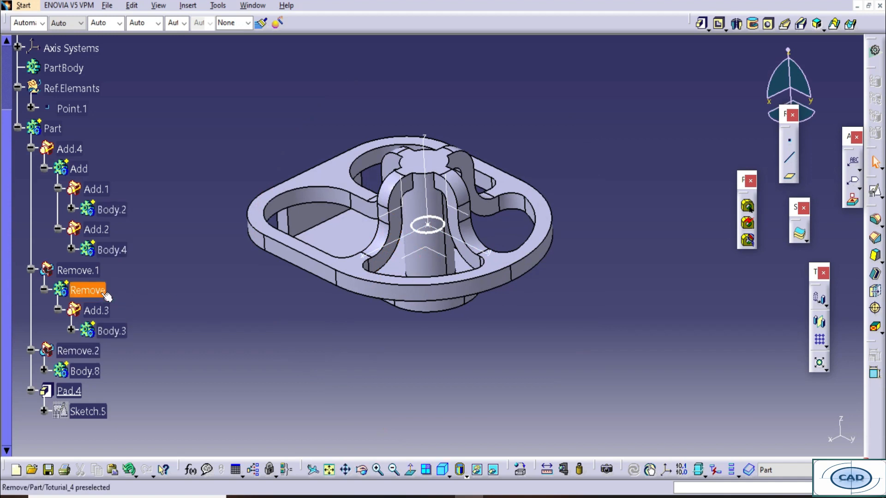
# - Try to define Body.3 as the in-work object
pyautogui.click(71, 330)
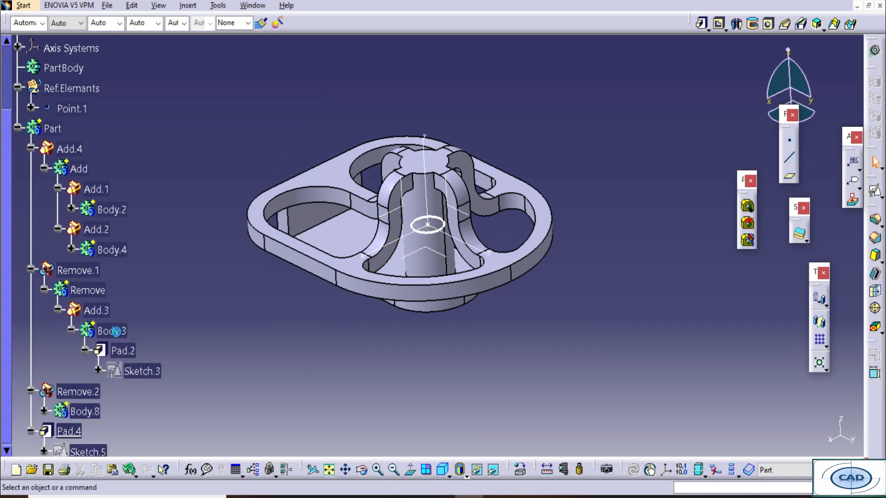
pyautogui.rightClick(115, 331)
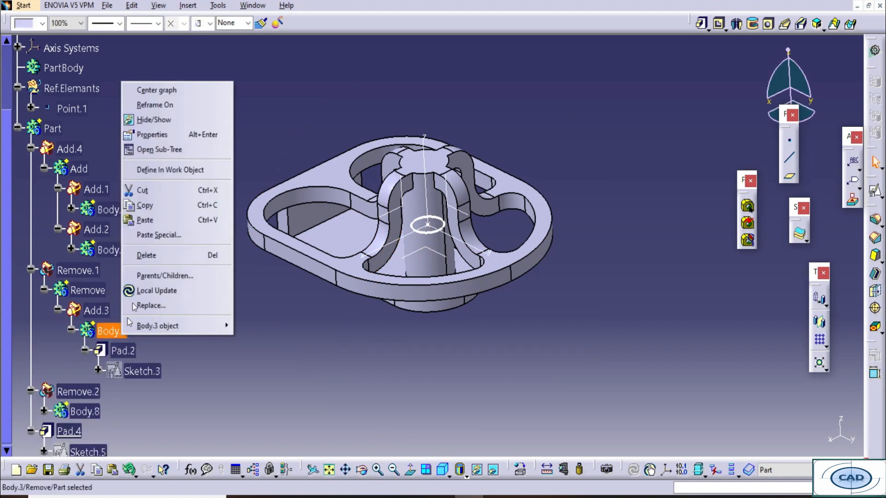
pyautogui.click(163, 169)
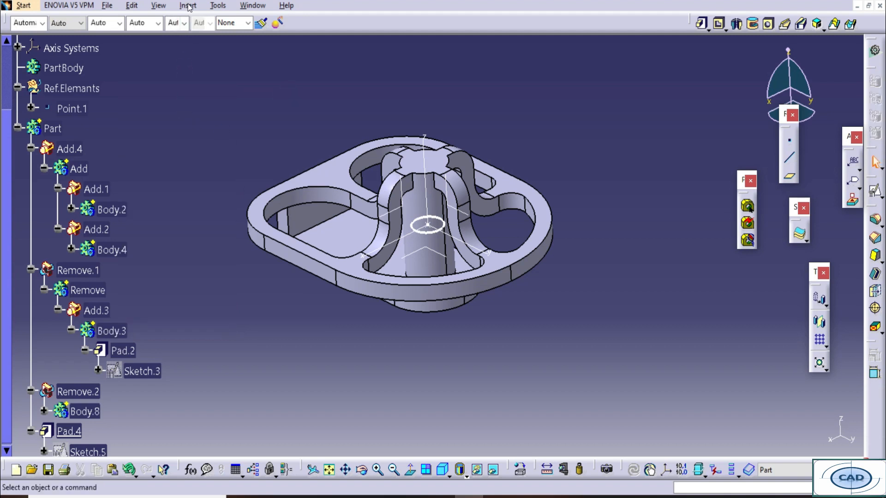
# - Insert a new body in the model tree for the hub's bore
pyautogui.click(188, 6)
pyautogui.click(194, 33)
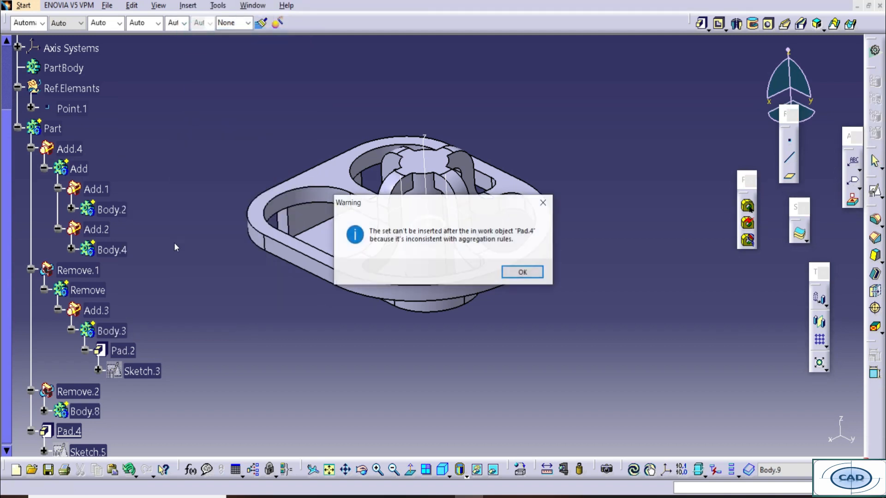
pyautogui.click(512, 273)
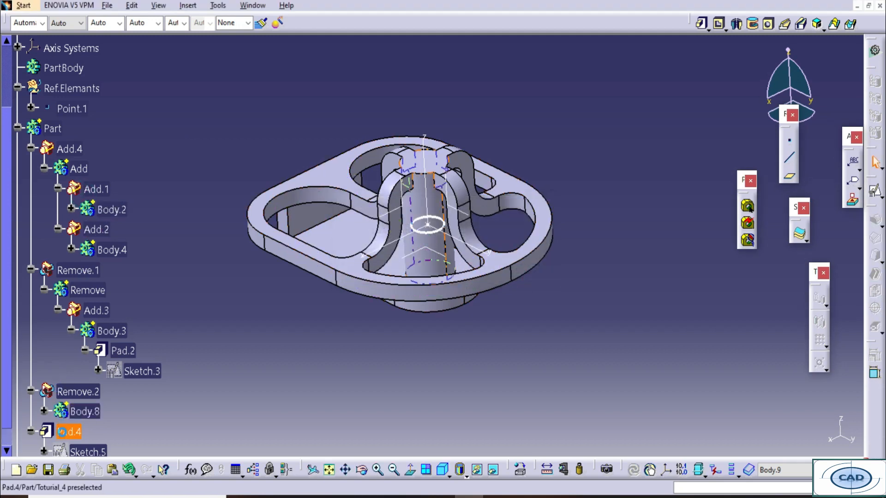
# - Try to move Pad.4 into a new body of its own with Insert In New
pyautogui.click(65, 432)
pyautogui.scroll(-3, 95, 421)
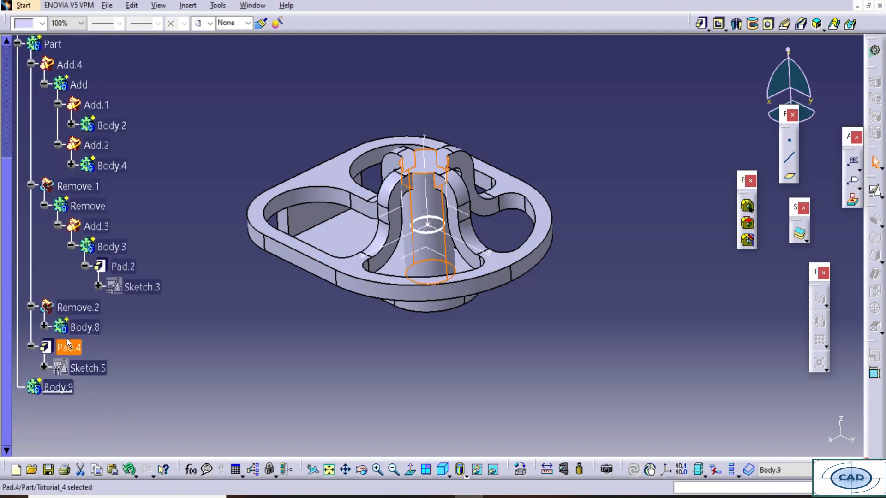
pyautogui.rightClick(74, 348)
pyautogui.moveTo(115, 336)
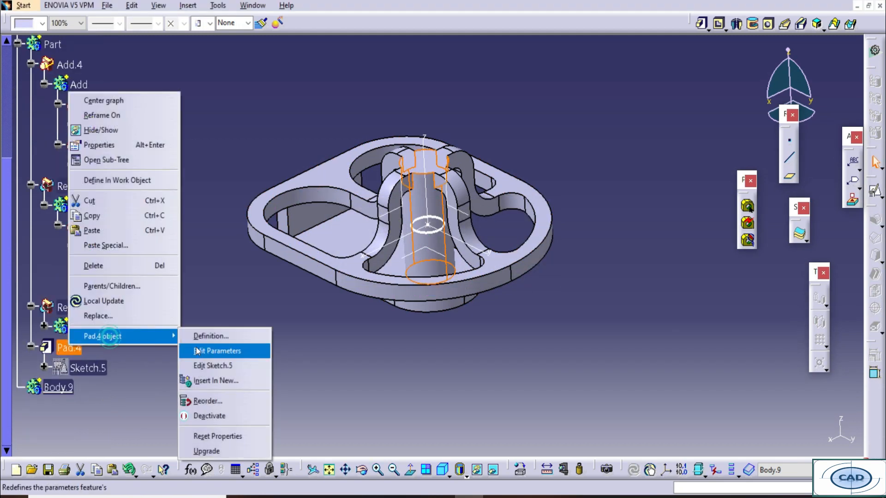
pyautogui.click(201, 384)
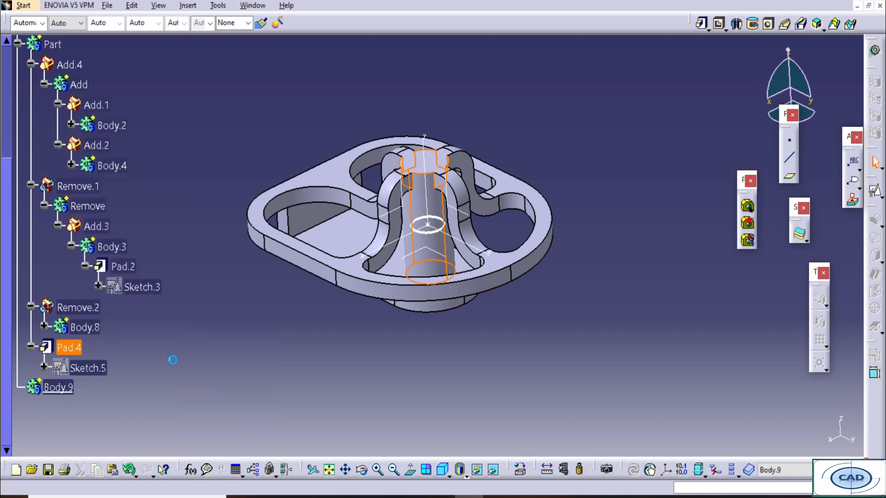
pyautogui.click(530, 279)
pyautogui.click(176, 346)
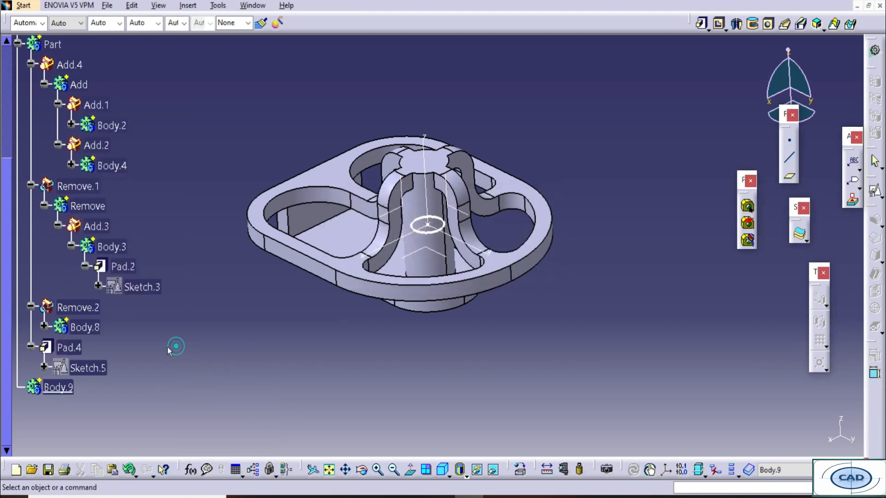
pyautogui.rightClick(91, 349)
pyautogui.moveTo(184, 336)
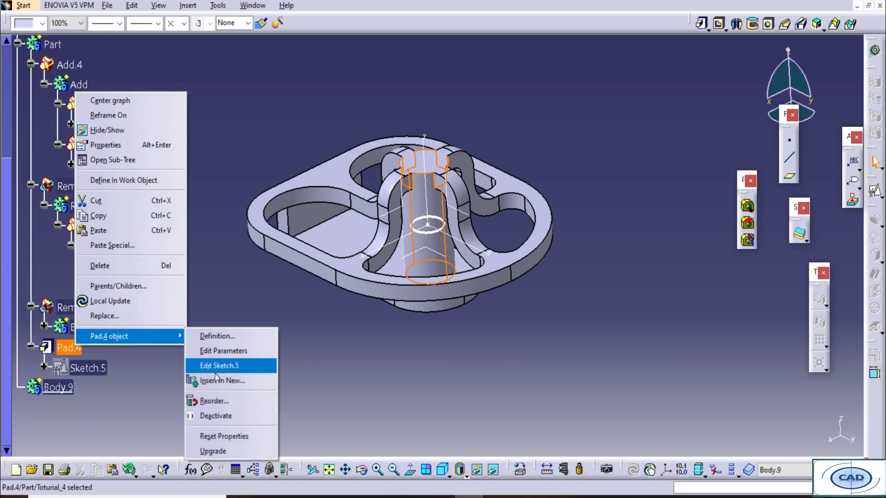
pyautogui.click(214, 378)
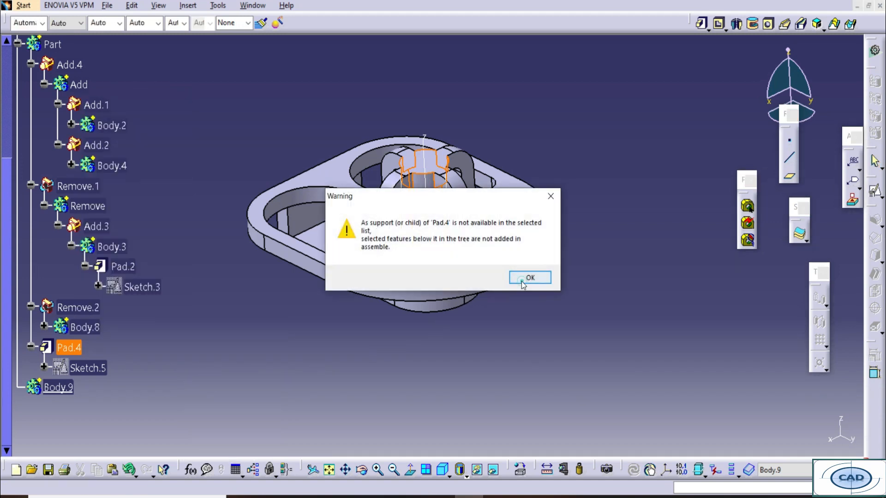
pyautogui.click(529, 278)
pyautogui.click(160, 329)
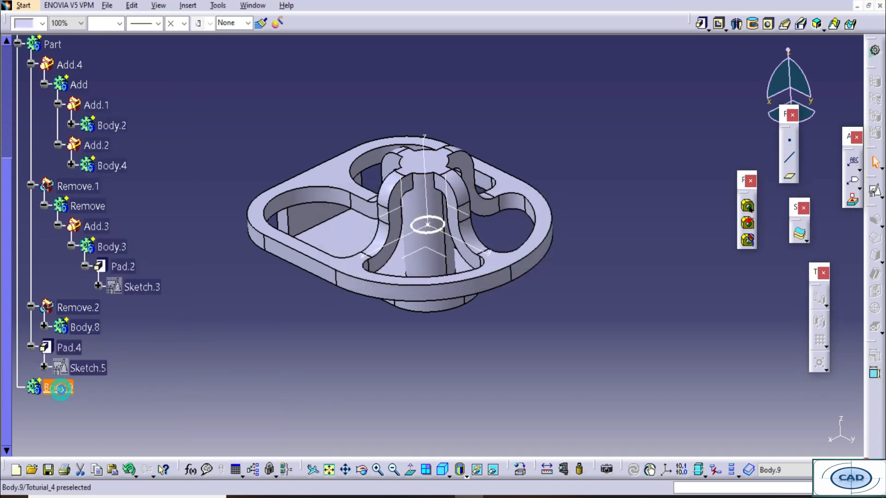
# - Pad Profile.5 in the new body 75 mm, with the second limit up to the plane of the recessed floor
pyautogui.click(721, 25)
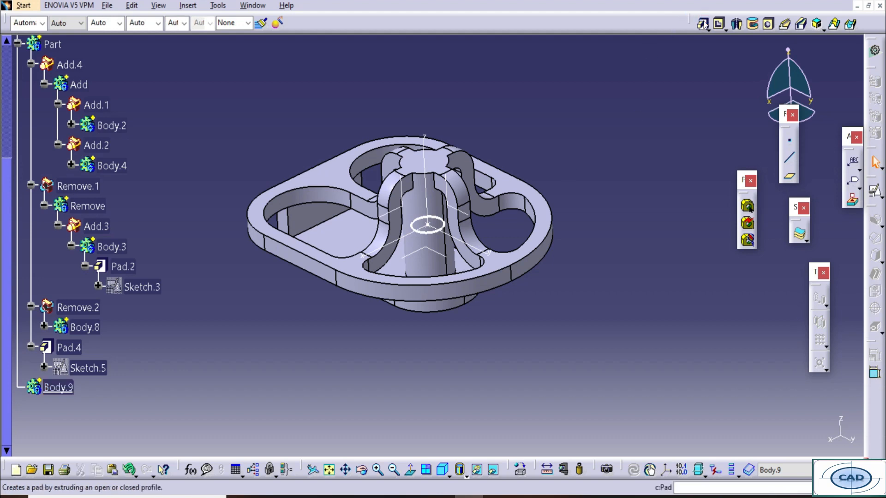
pyautogui.click(703, 24)
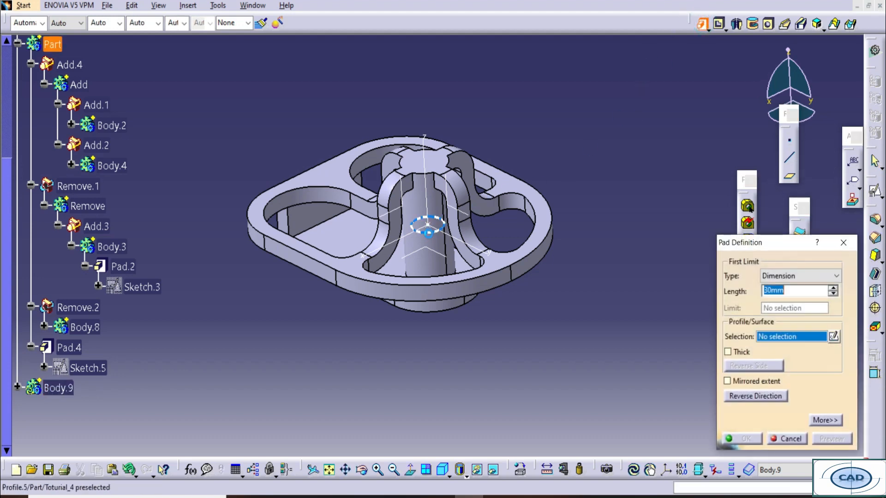
pyautogui.click(438, 227)
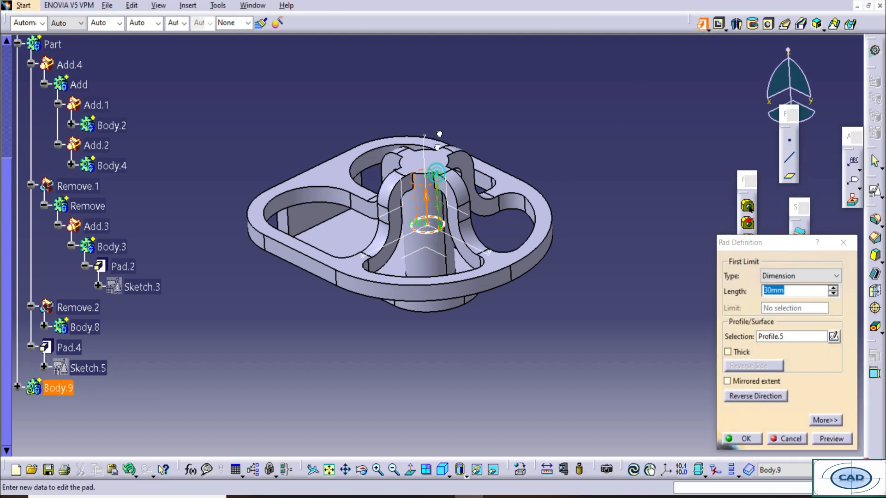
pyautogui.click(438, 176)
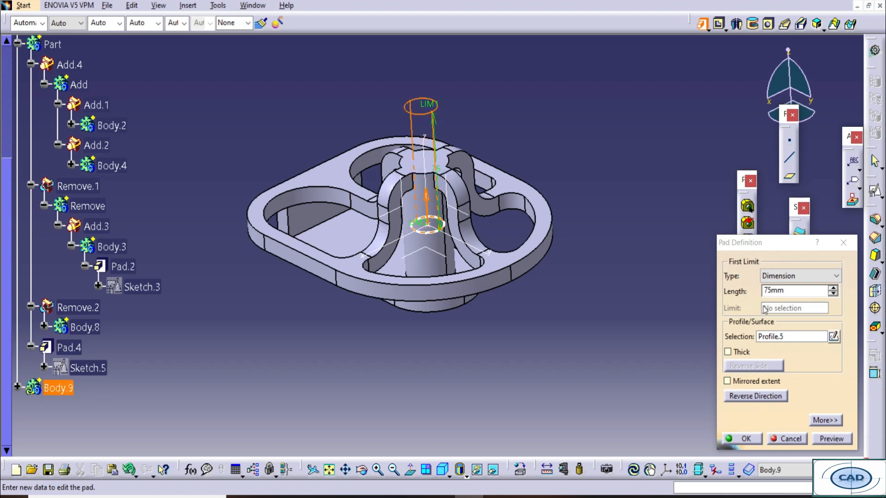
pyautogui.click(826, 420)
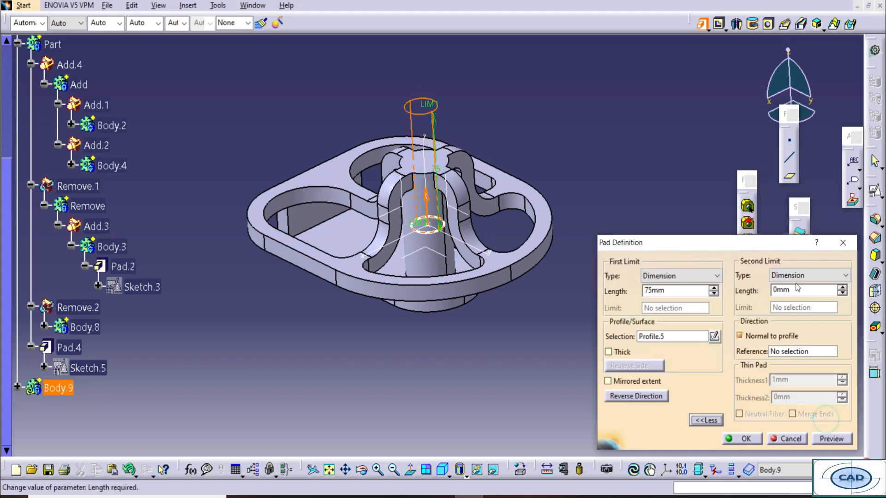
pyautogui.click(812, 276)
pyautogui.click(802, 315)
pyautogui.click(362, 239)
pyautogui.click(746, 437)
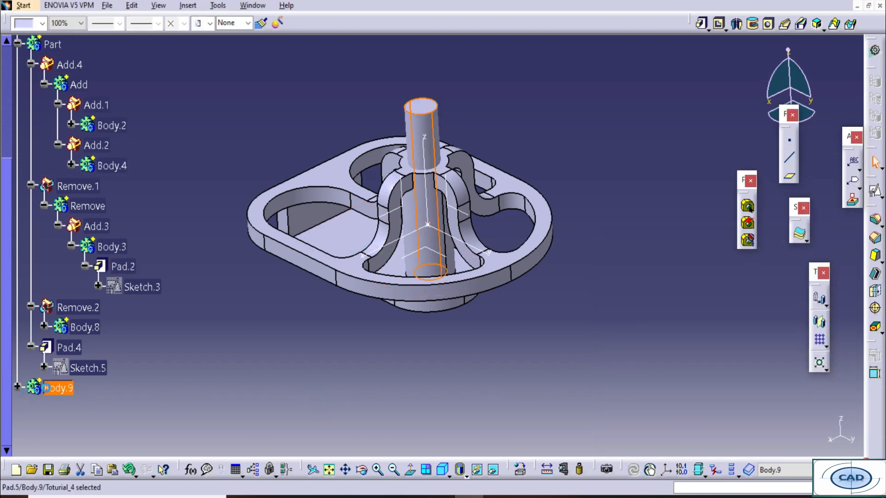
# - Remove Body.9 from the Part body to bore the central hub
pyautogui.rightClick(67, 389)
pyautogui.moveTo(127, 378)
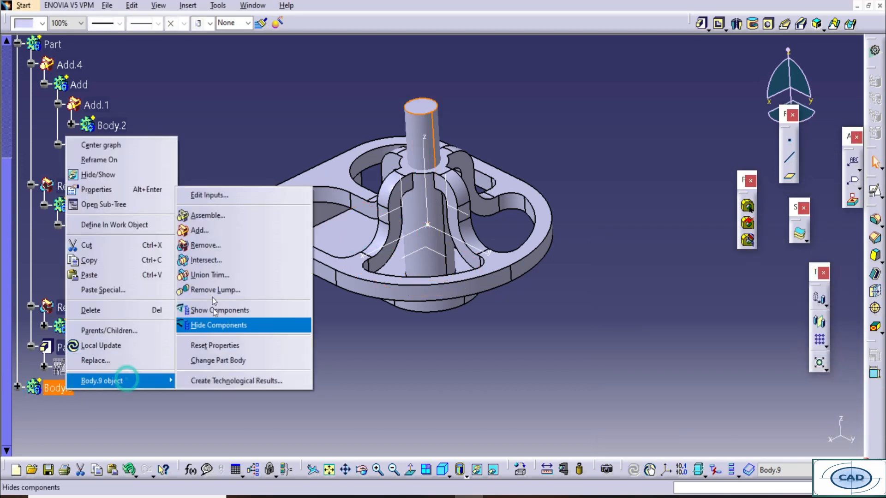
pyautogui.click(207, 245)
pyautogui.click(53, 44)
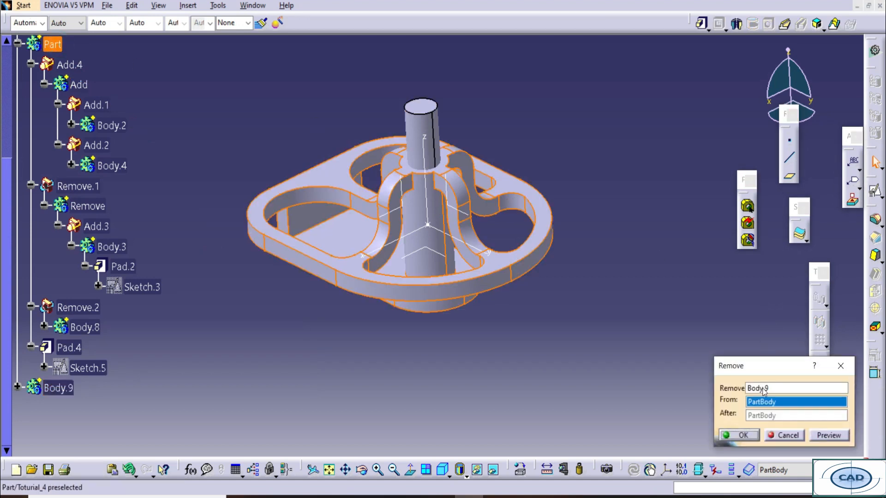
pyautogui.click(747, 435)
pyautogui.moveTo(489, 189); pyautogui.dragTo(491, 277, button='middle')
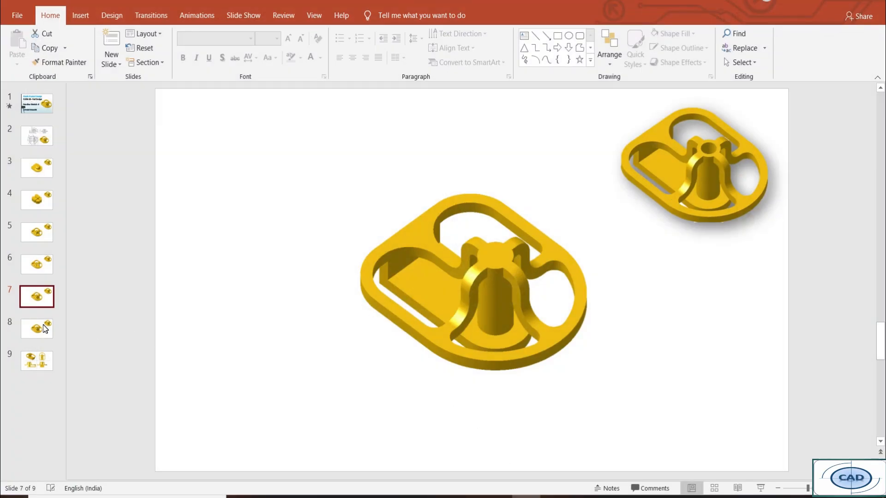
# - Switch to PowerPoint to review the hub slides 6 to 8, and compare them with the model in CATIA
pyautogui.moveTo(39, 329); pyautogui.dragTo(38, 272)
pyautogui.click(41, 298)
pyautogui.click(43, 330)
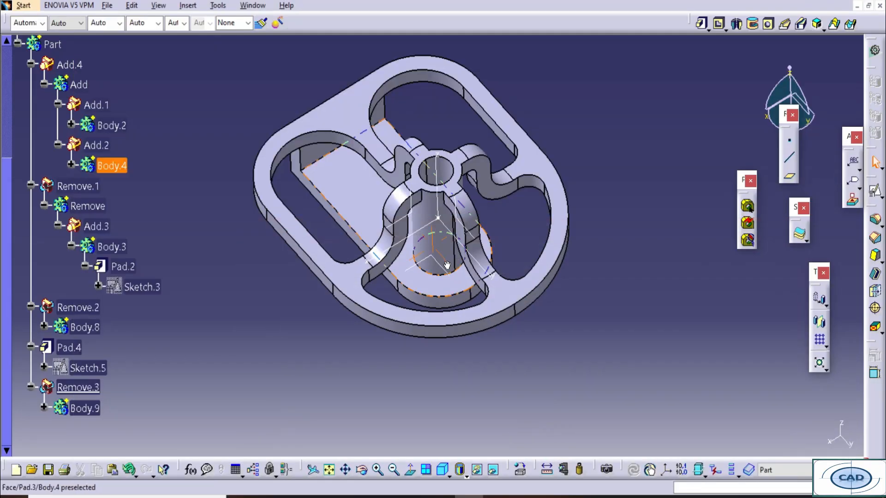
pyautogui.moveTo(452, 271); pyautogui.dragTo(427, 268, button='middle')
# - Collapse Add.4, Remove.1 and the whole Part body in the model tree
pyautogui.scroll(3, 203, 266)
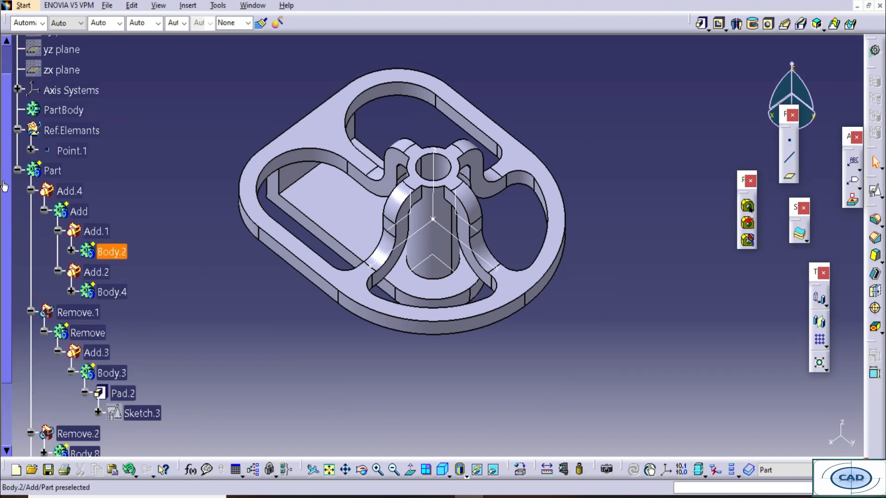
pyautogui.click(30, 191)
pyautogui.click(31, 212)
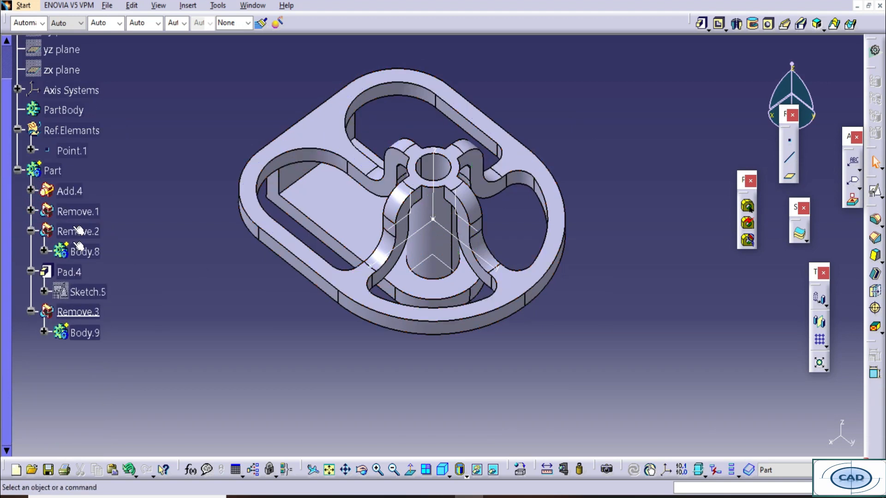
pyautogui.click(17, 169)
pyautogui.click(48, 172)
pyautogui.moveTo(461, 371); pyautogui.dragTo(479, 369, button='middle')
pyautogui.click(652, 187)
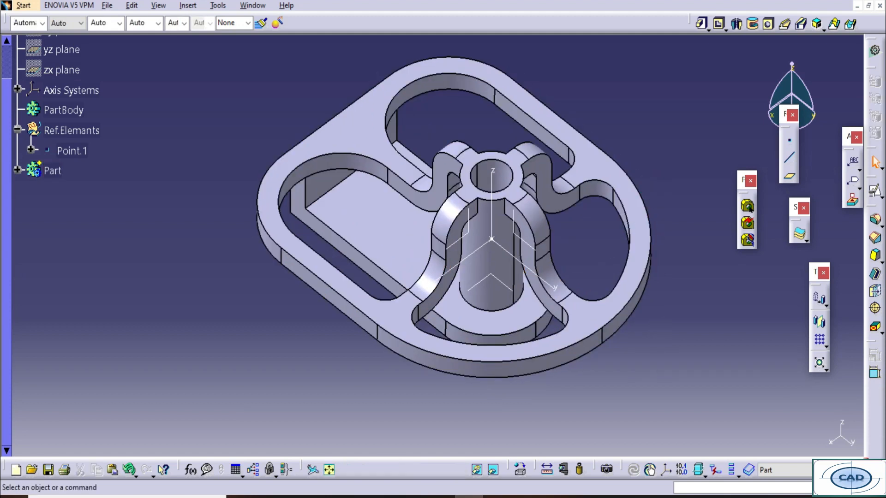
# - Change the model's display to a shaded style without edges
pyautogui.click(459, 470)
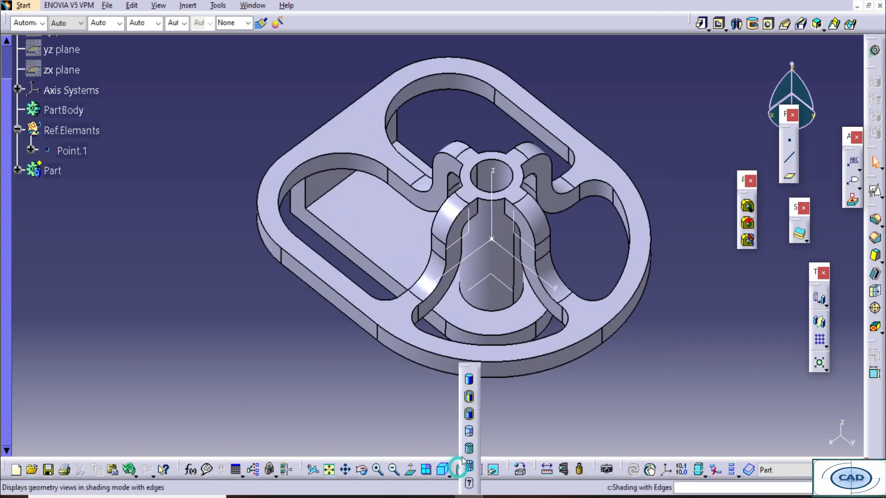
pyautogui.click(470, 451)
pyautogui.click(439, 403)
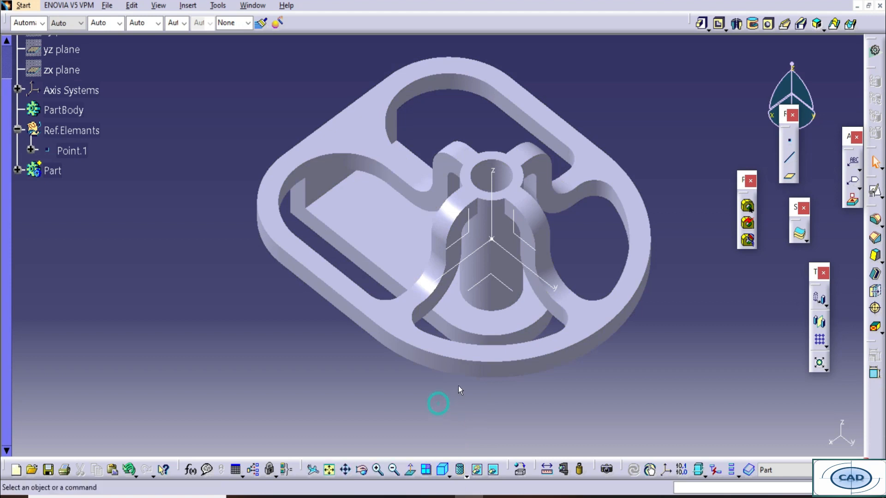
pyautogui.moveTo(483, 366); pyautogui.dragTo(454, 395, button='middle')
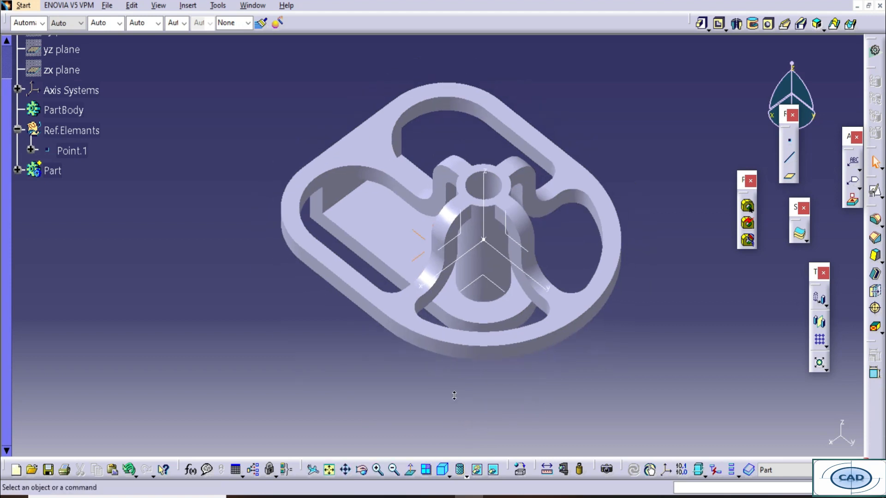
# - Expand the Axis Systems node and hide Axis System.1 and the Ref.Elemants geometrical set
pyautogui.click(17, 89)
pyautogui.rightClick(74, 116)
pyautogui.click(109, 148)
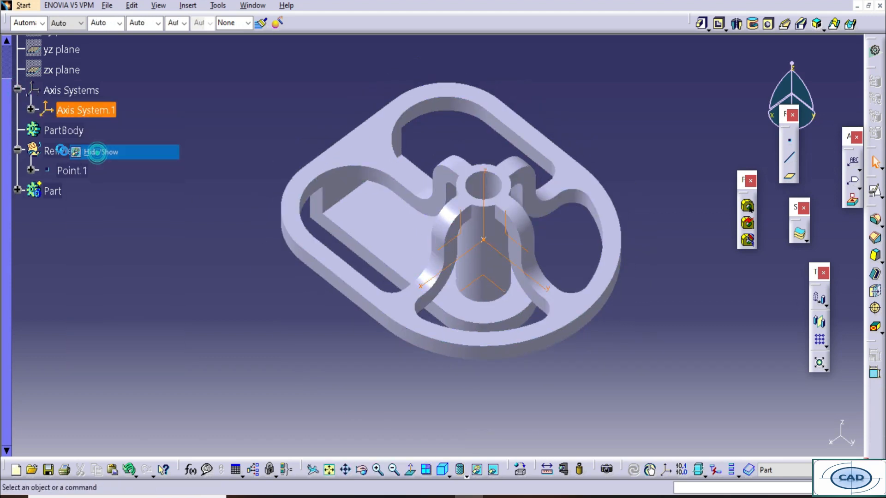
pyautogui.rightClick(66, 148)
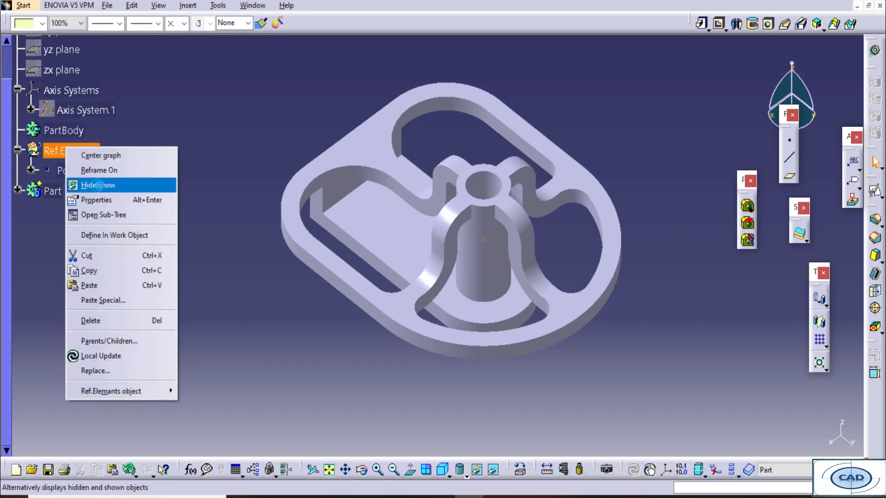
pyautogui.click(221, 261)
# - Apply the Crisp Orange material from the Shape Review family of the Default Material Catalog to the Part body
pyautogui.click(519, 467)
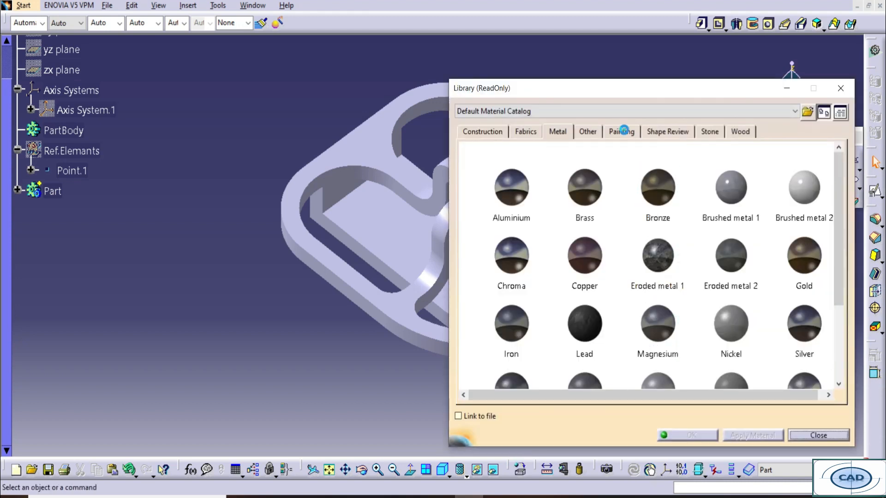
pyautogui.click(624, 131)
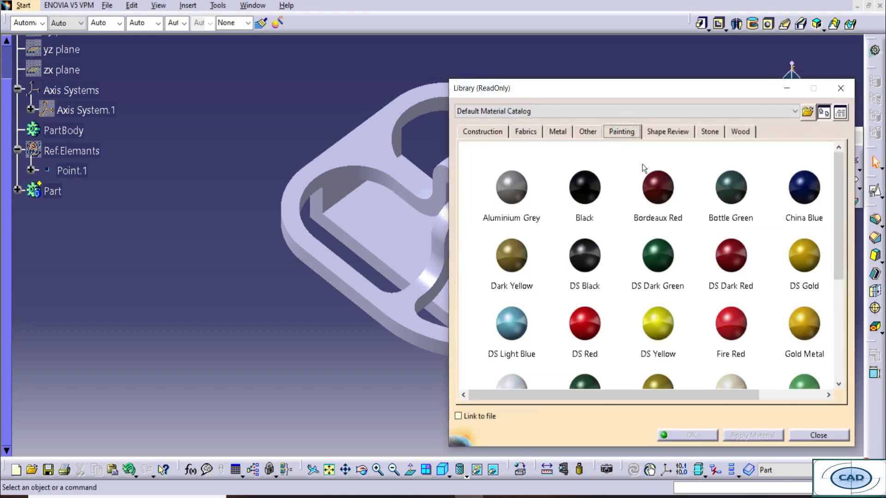
pyautogui.click(676, 131)
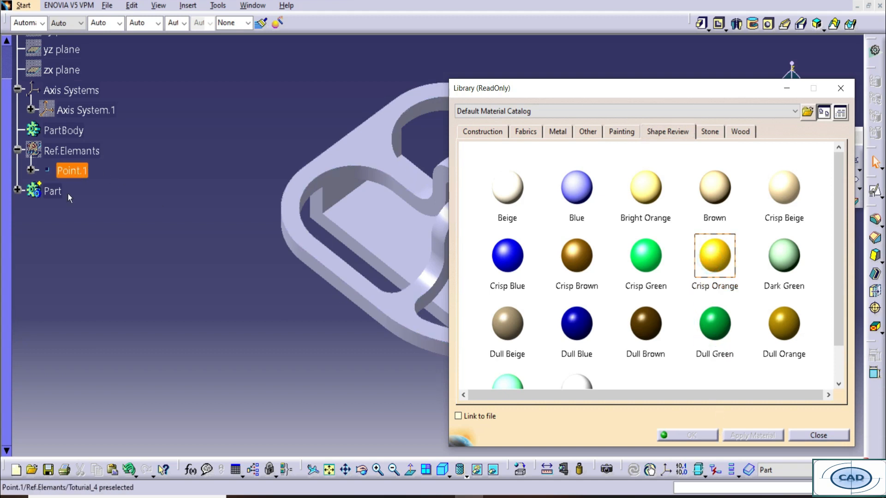
pyautogui.click(55, 192)
pyautogui.click(700, 435)
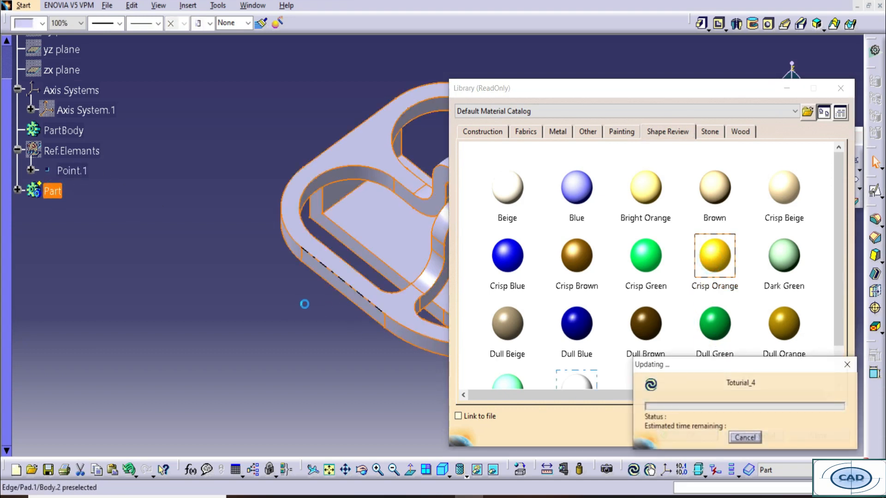
pyautogui.moveTo(529, 307); pyautogui.dragTo(526, 346, button='middle')
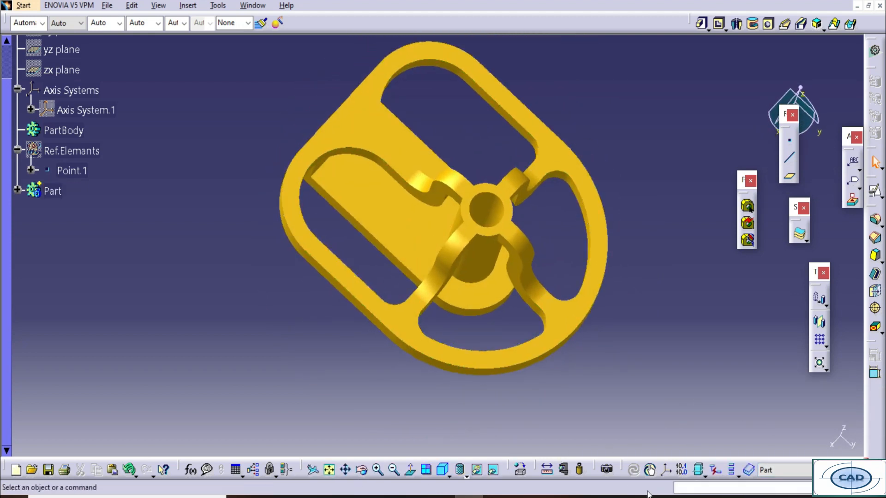
# - Undock the Tools toolbar, clip the view with a dynamic section plane, and move the plane through the central hub to inspect the interior
pyautogui.moveTo(626, 470); pyautogui.dragTo(771, 420)
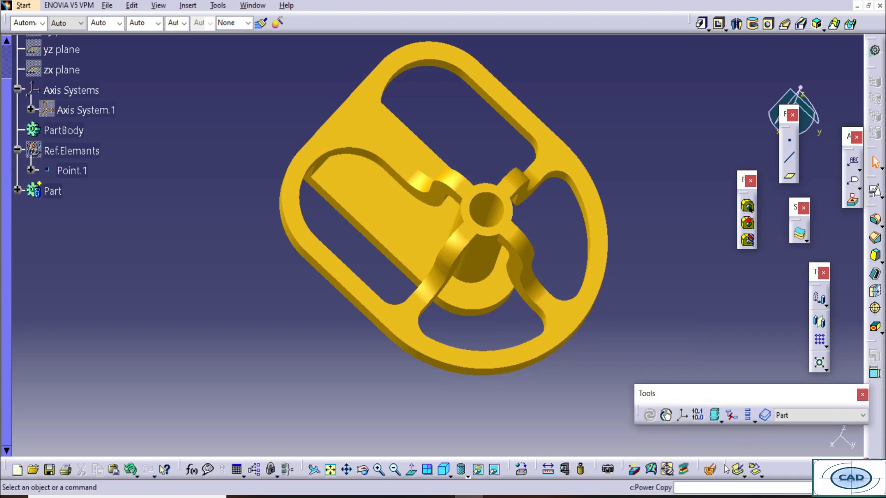
pyautogui.moveTo(426, 207); pyautogui.dragTo(448, 197, button='middle')
pyautogui.click(446, 193)
pyautogui.moveTo(488, 250); pyautogui.dragTo(475, 130, button='middle')
pyautogui.moveTo(396, 147); pyautogui.dragTo(327, 179)
pyautogui.moveTo(274, 195); pyautogui.dragTo(318, 182)
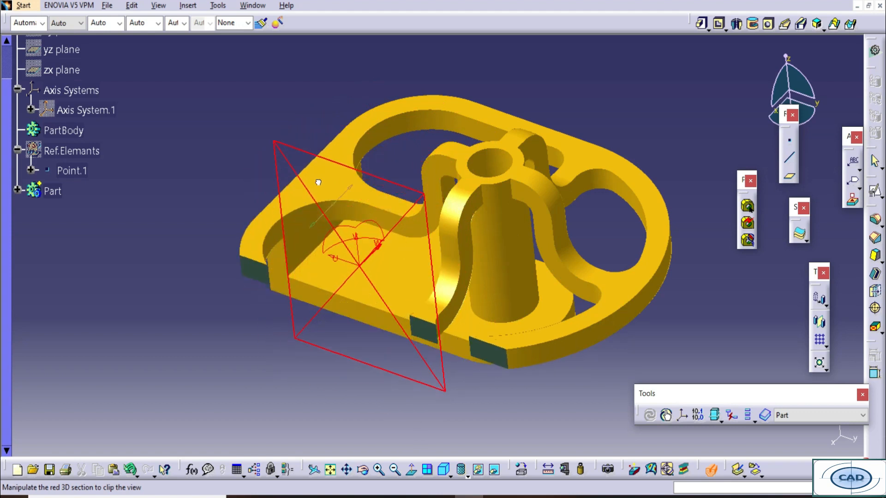
pyautogui.moveTo(367, 170); pyautogui.dragTo(424, 170)
pyautogui.moveTo(343, 286); pyautogui.dragTo(376, 266, button='middle')
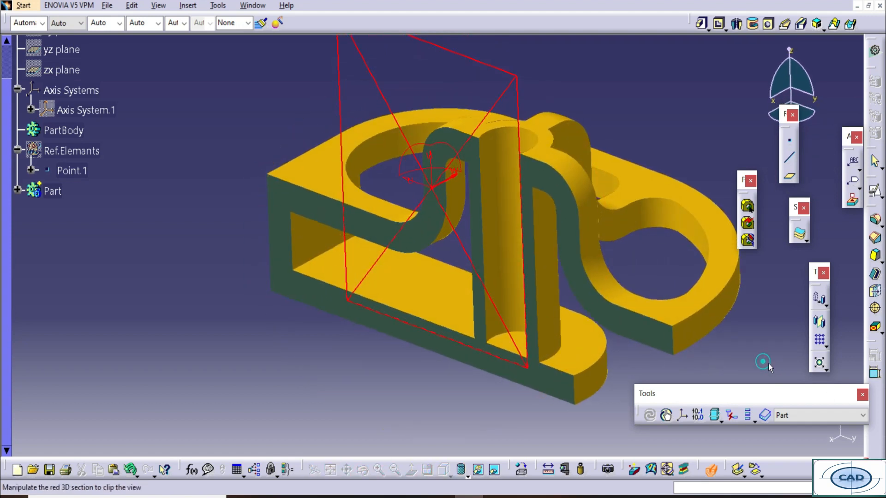
pyautogui.moveTo(490, 286); pyautogui.dragTo(436, 338, button='middle')
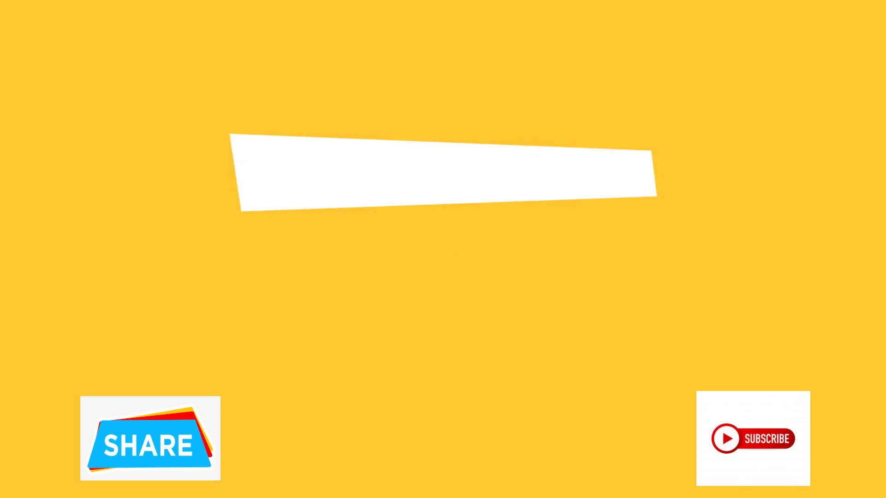